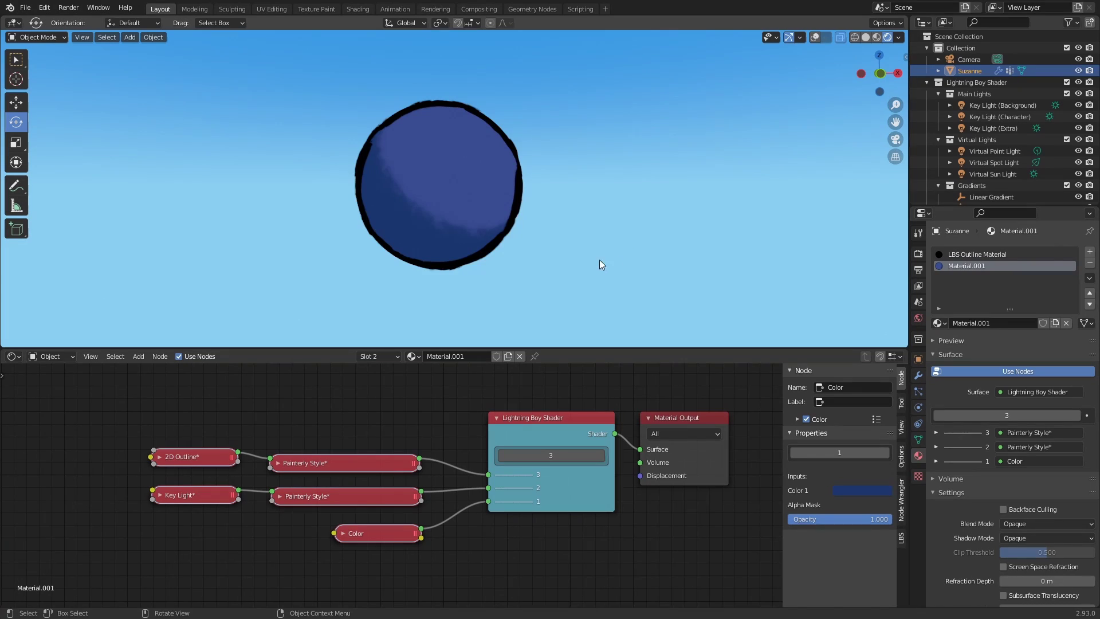
- Set the softness of the sphere's Key Light node to about 0.236 and collapse the node again
scroll(590, 257, up, 3)
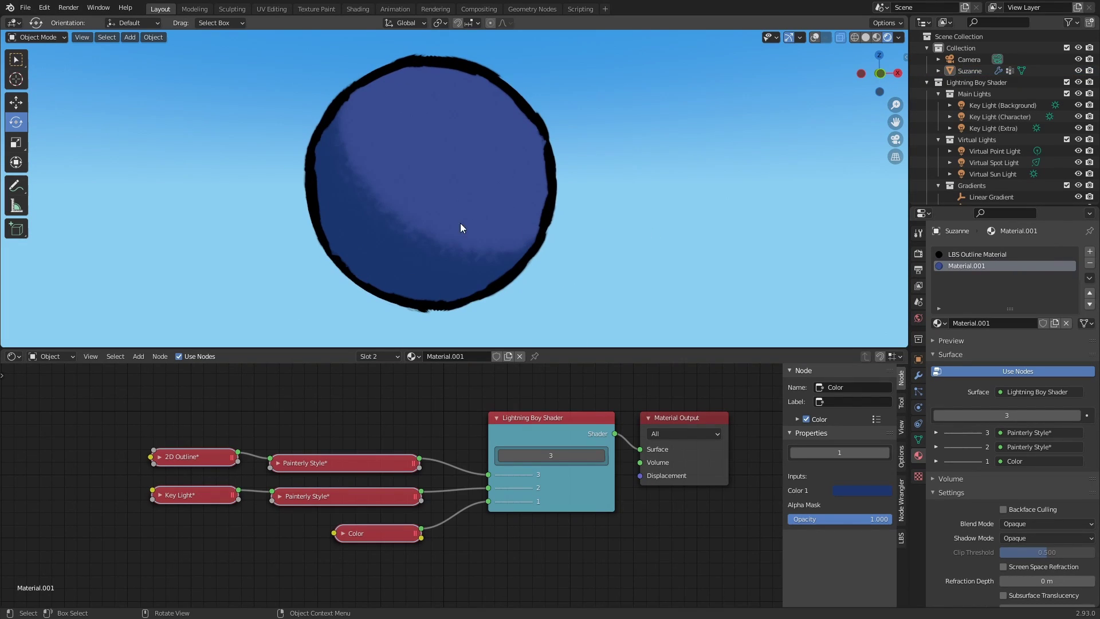
click(197, 501)
key(h)
middle_drag(196, 502, 202, 408)
drag(196, 479, 187, 480)
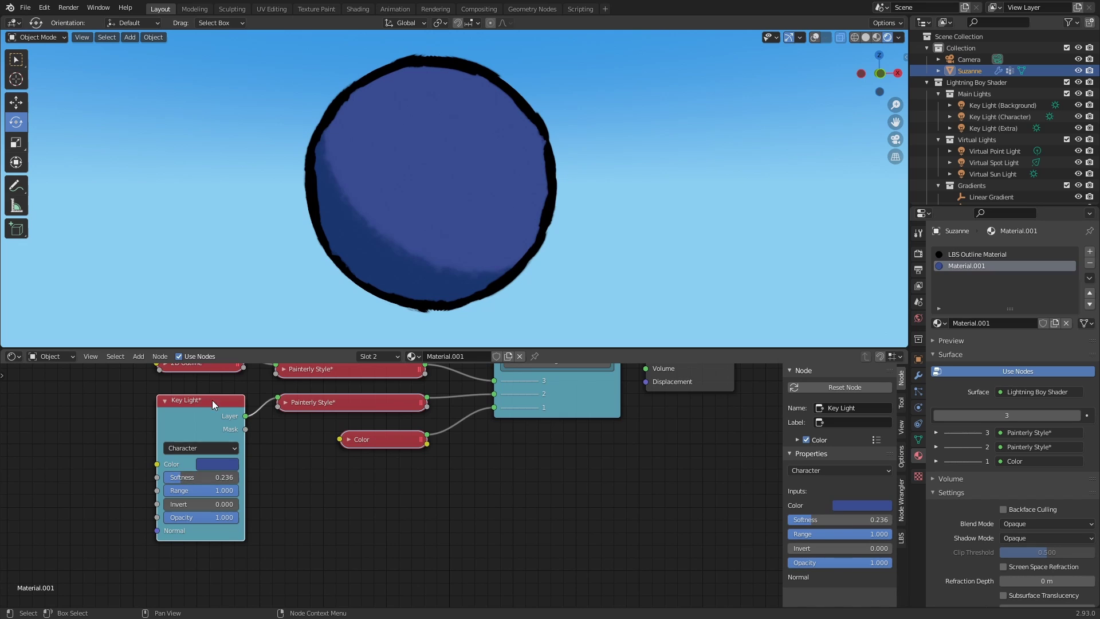
key(h)
- Adjust the brush effect in the Painterly Style node on the Key Light layer, and collapse the node again
click(309, 402)
key(h)
middle_drag(242, 477, 239, 503)
mouse_move(343, 533)
mouse_down()
mouse_move(285, 532)
mouse_move(350, 518)
mouse_up()
mouse_move(425, 274)
middle_down()
mouse_move(469, 277)
mouse_move(434, 277)
middle_up()
key(h)
- Add a Specular node, raise the Lightning Boy Shader to 4 layers and connect the Specular node to the fourth
middle_drag(327, 442, 330, 533)
key(shift+a)
mouse_move(306, 425)
click(375, 144)
click(342, 438)
click(603, 481)
drag(250, 433, 349, 452)
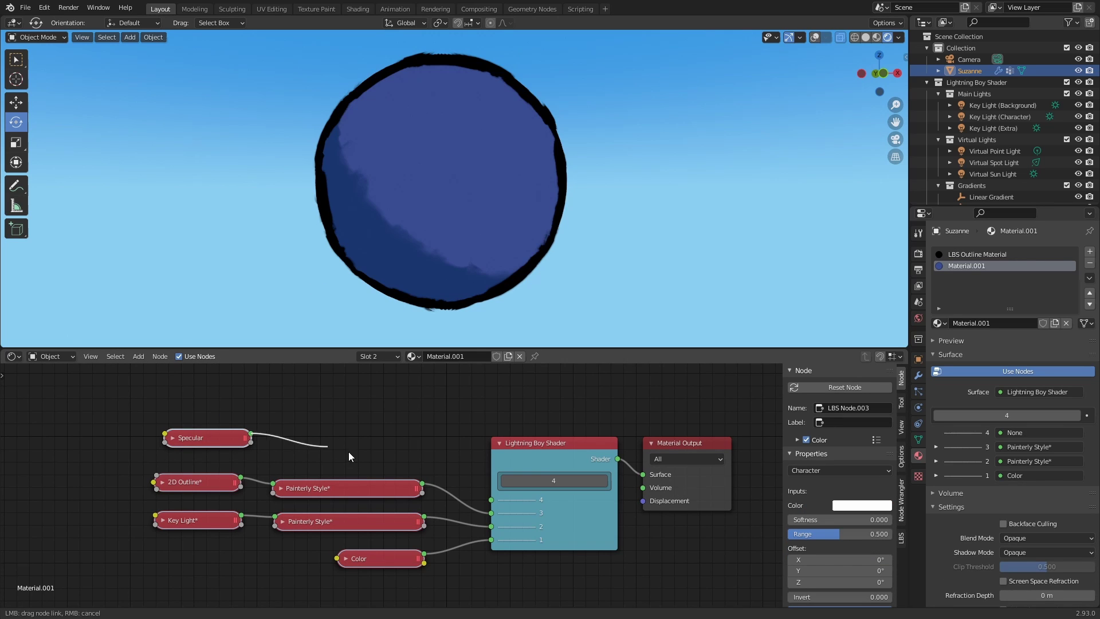
- Adjust the Specular node to a light blue highlight on the sphere and collapse the node again
key(h)
mouse_move(214, 528)
mouse_down()
mouse_move(241, 529)
mouse_move(222, 514)
mouse_up()
click(224, 502)
drag(257, 365, 275, 341)
key(h)
- Duplicate the 2D Outline layer's Painterly Style node onto the Specular link and adjust the copy's brush effect
click(355, 487)
key(shift+d)
click(358, 449)
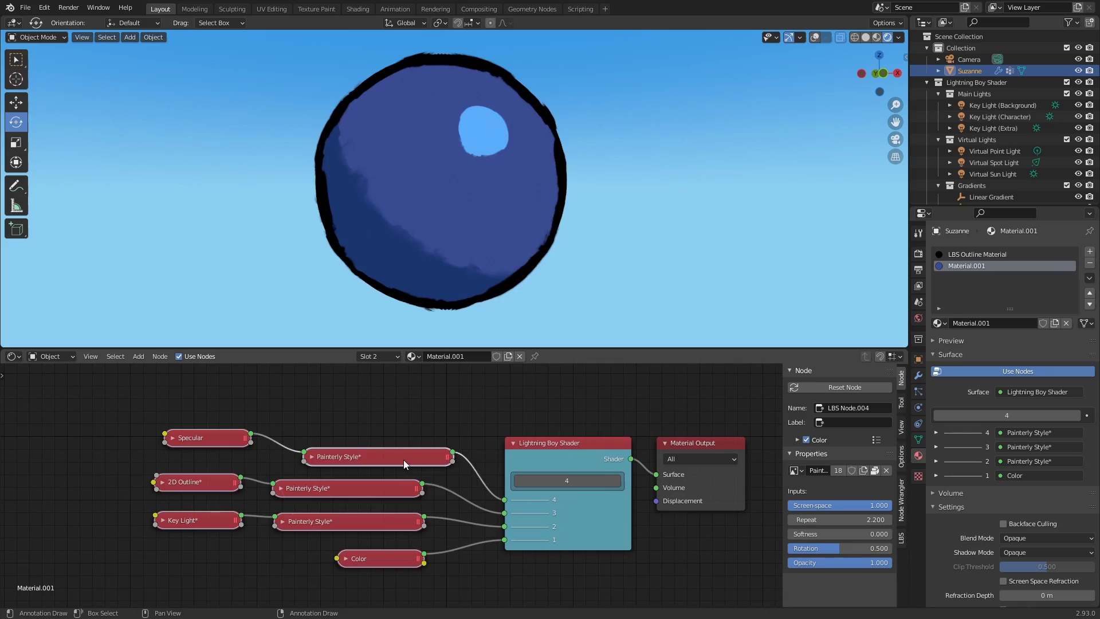
key(h)
drag(345, 560, 335, 560)
middle_drag(462, 253, 436, 253)
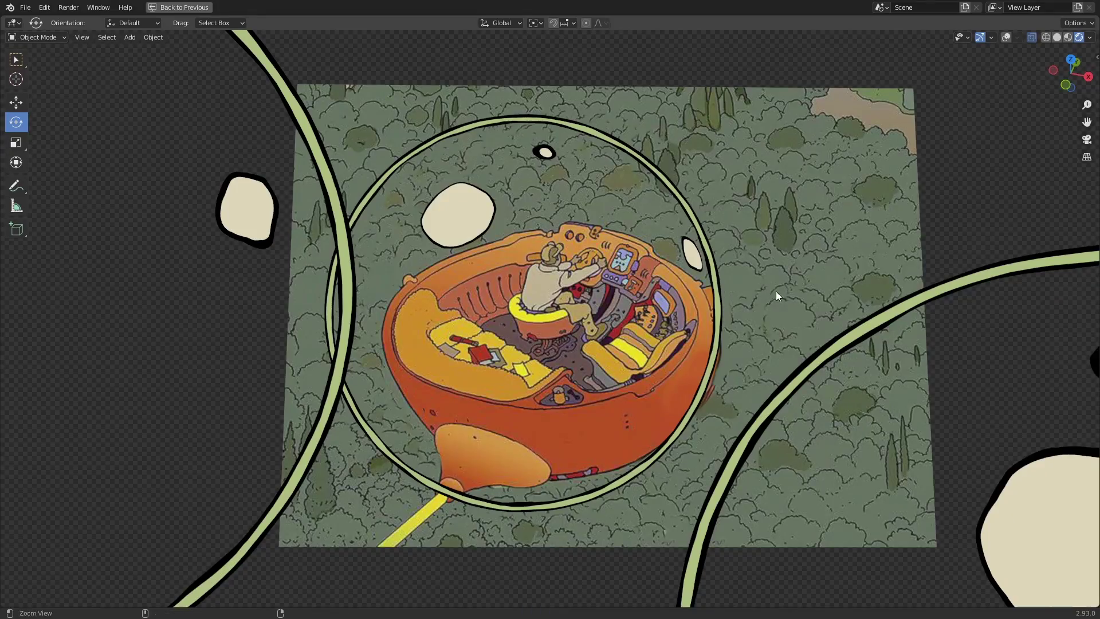
- Examine the outlined bubble spheres around the illustrated vehicle from farther away and leave the maximized view
middle_drag(776, 291, 550, 367)
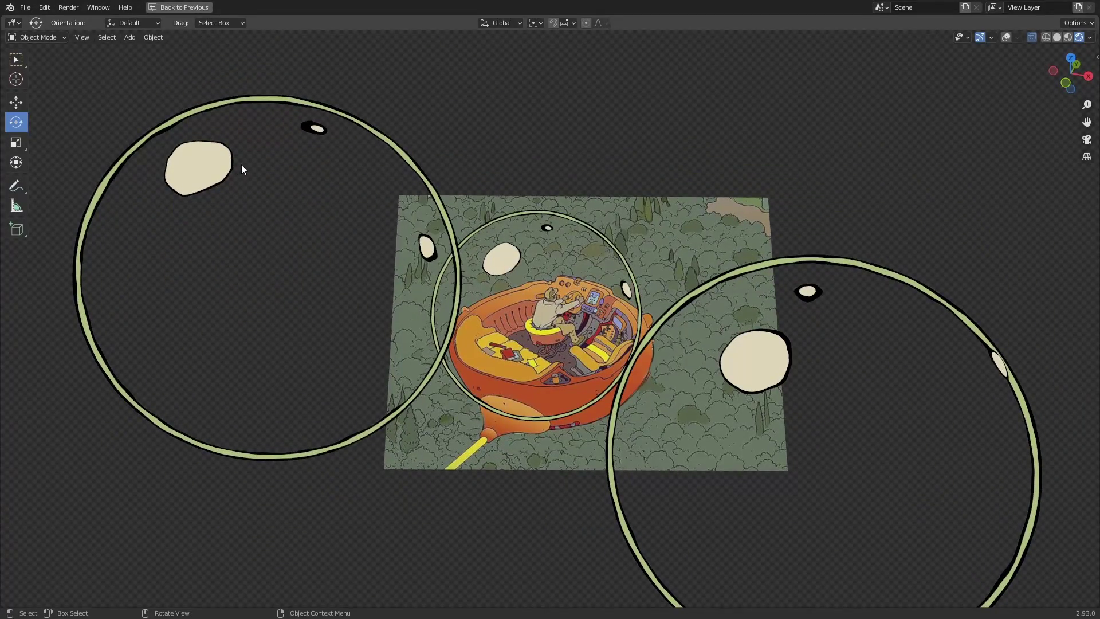
key(ctrl+space)
middle_drag(453, 469, 473, 469)
drag(472, 468, 356, 468)
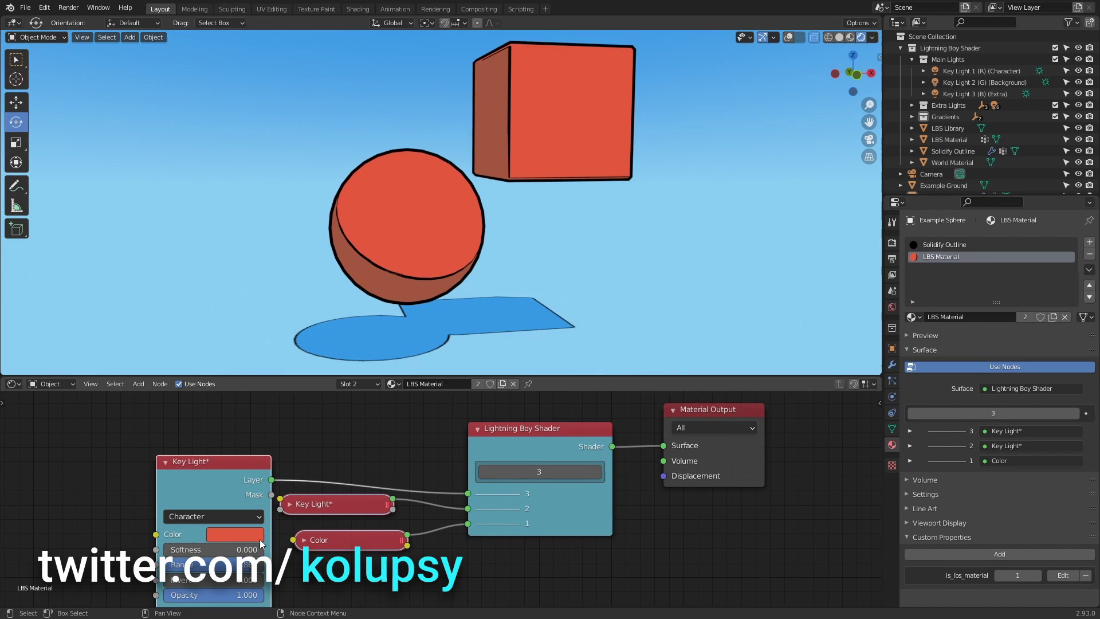
- Adjust the colour of the expanded Key Light node feeding layer 3 of the example sphere's LBS Material
click(235, 533)
drag(262, 415, 287, 411)
middle_drag(434, 302, 464, 302)
click(235, 534)
drag(287, 411, 256, 411)
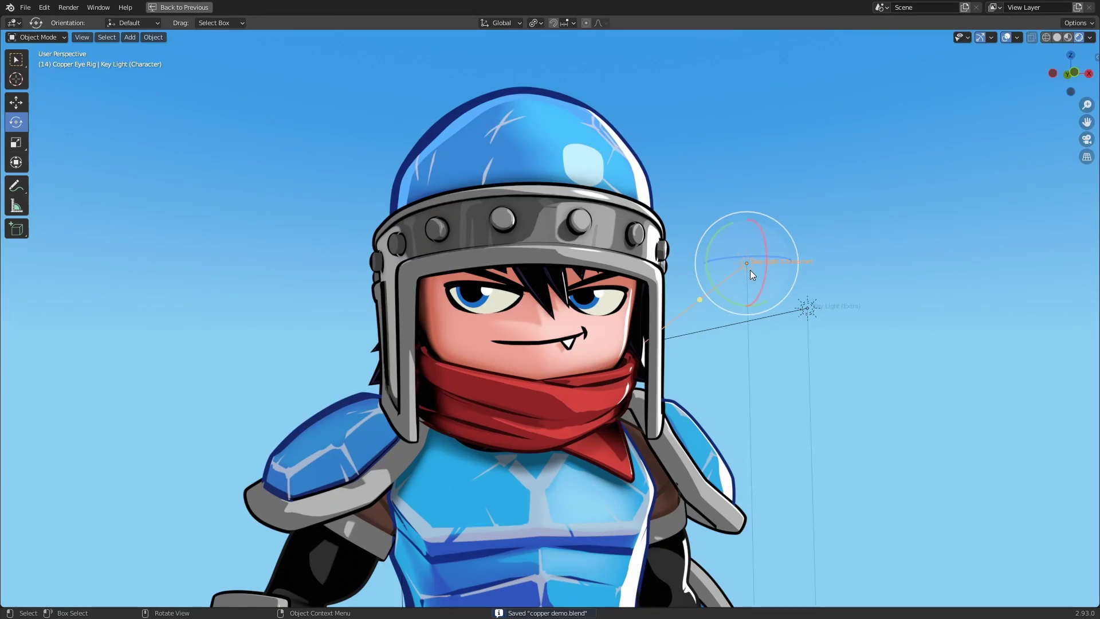
- Rotate Key Light (Character) and Key Light (Extra) to change the lighting on the helmeted character
key(r)
key(r)
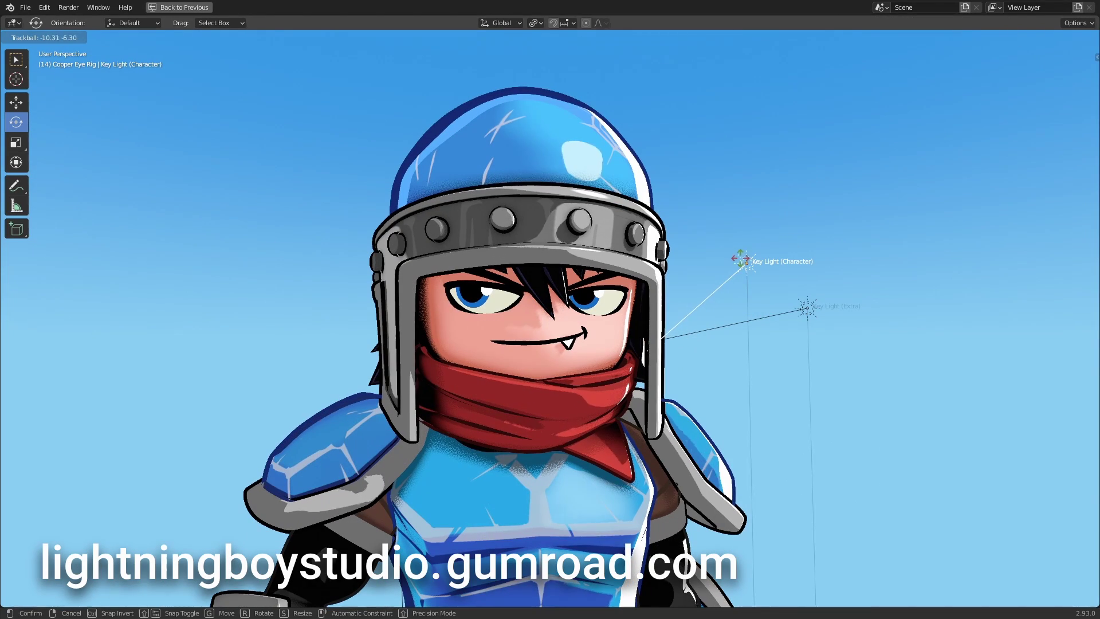
click(736, 260)
click(802, 308)
middle_drag(801, 308, 763, 299)
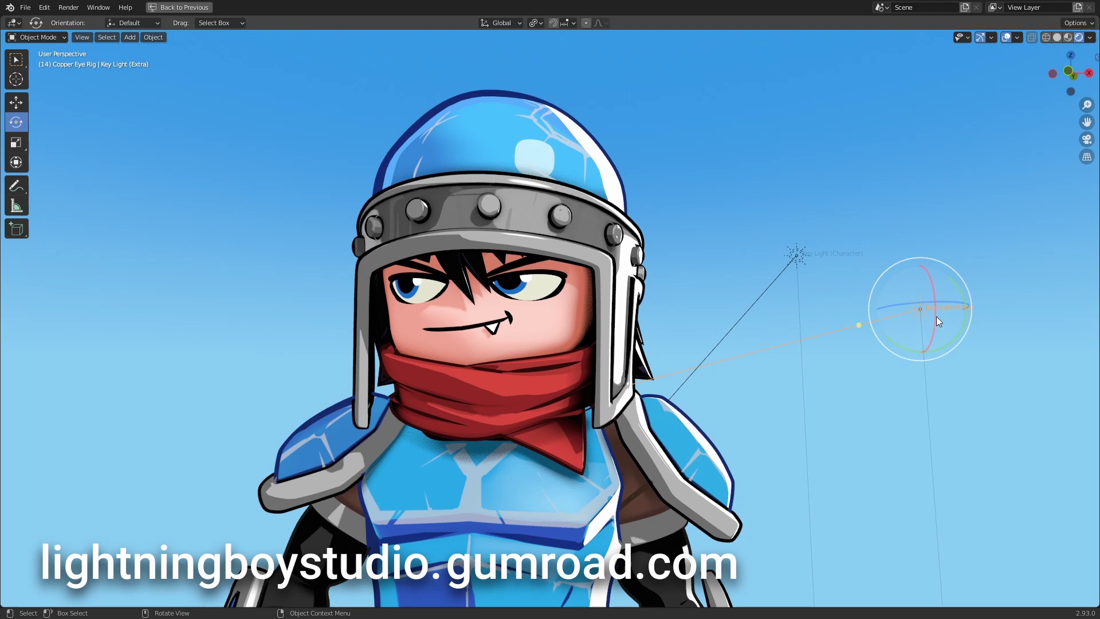
drag(944, 315, 933, 315)
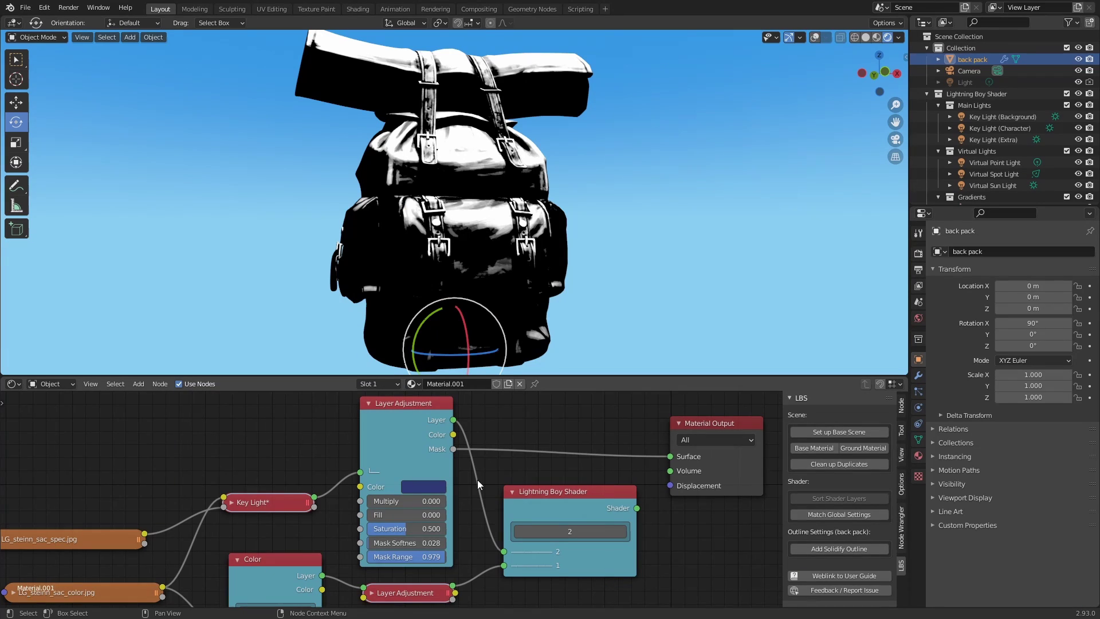
- Set the backpack's Layer Adjustment mask range to 0.982 and feed the Lightning Boy Shader output into the material's Surface input
mouse_move(439, 557)
mouse_down()
mouse_move(410, 561)
mouse_move(447, 555)
mouse_up()
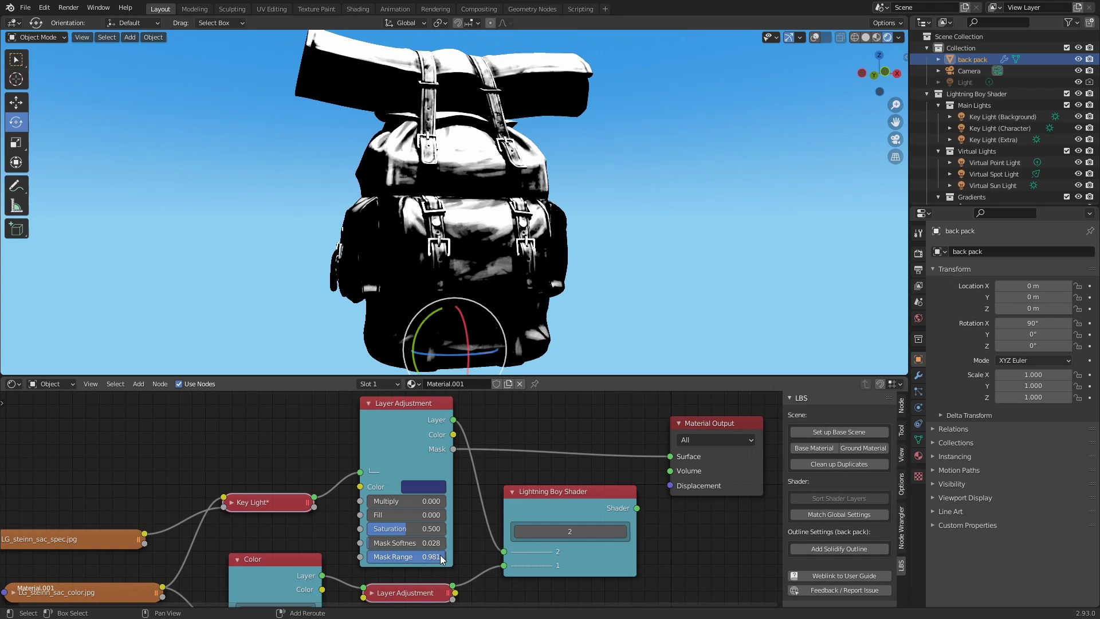
drag(669, 463, 670, 457)
mouse_move(562, 284)
middle_down()
mouse_move(563, 258)
mouse_move(643, 256)
mouse_move(568, 266)
mouse_move(633, 271)
middle_up()
scroll(643, 256, up, 1)
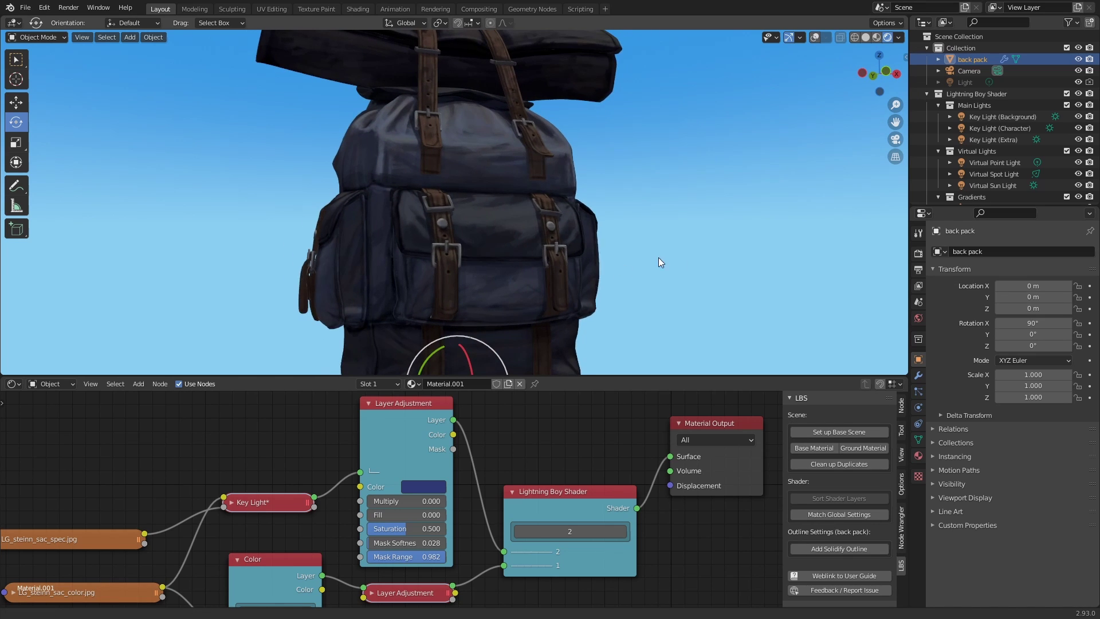
scroll(561, 277, down, 2)
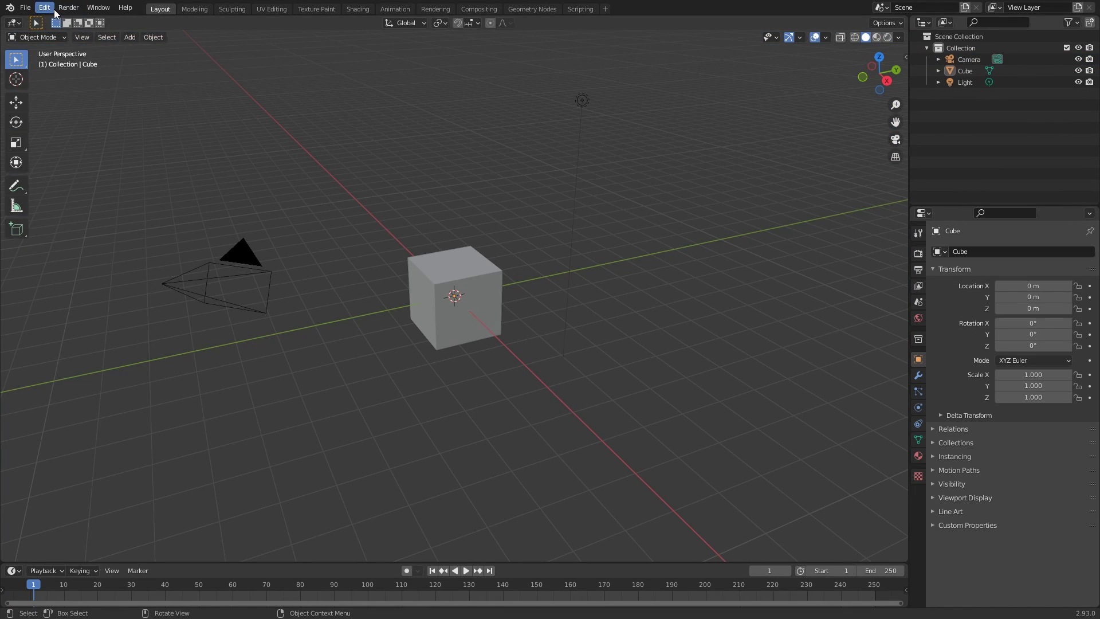
- Install the add-on from lightning_boy_shader_2_1_0.zip on the Desktop and enable Generic: Lightning Boy Shader
click(51, 10)
click(80, 167)
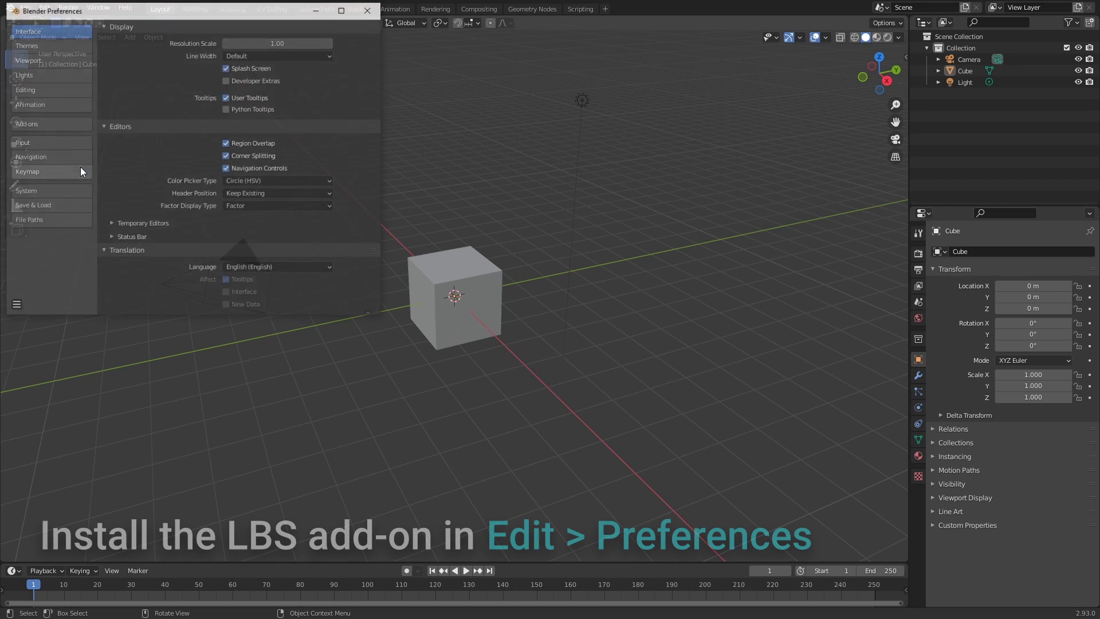
click(70, 124)
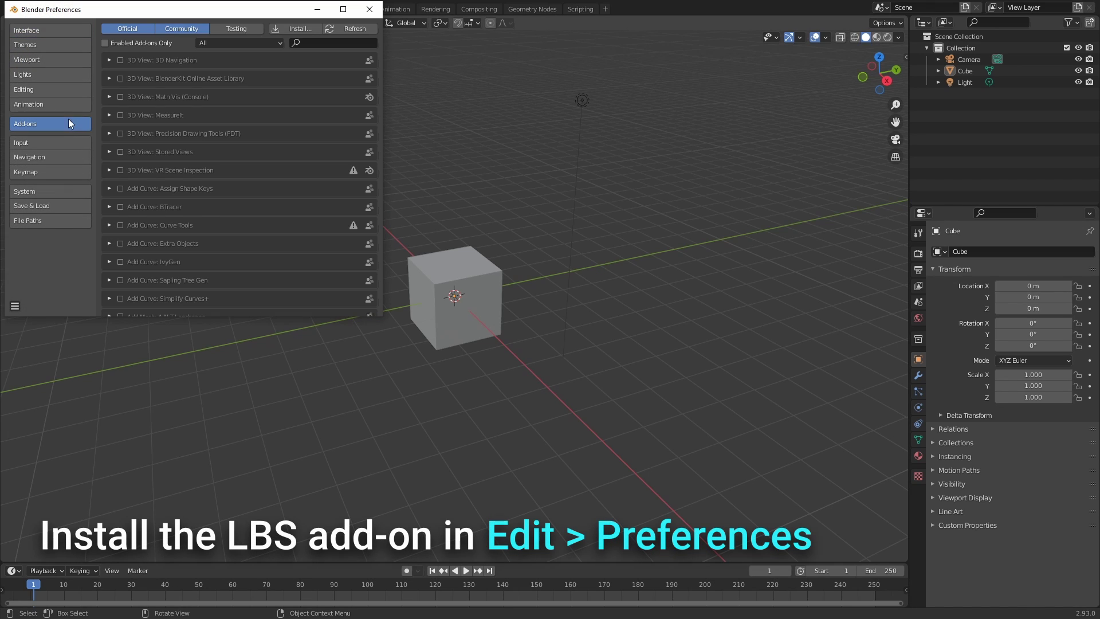
click(286, 30)
click(279, 84)
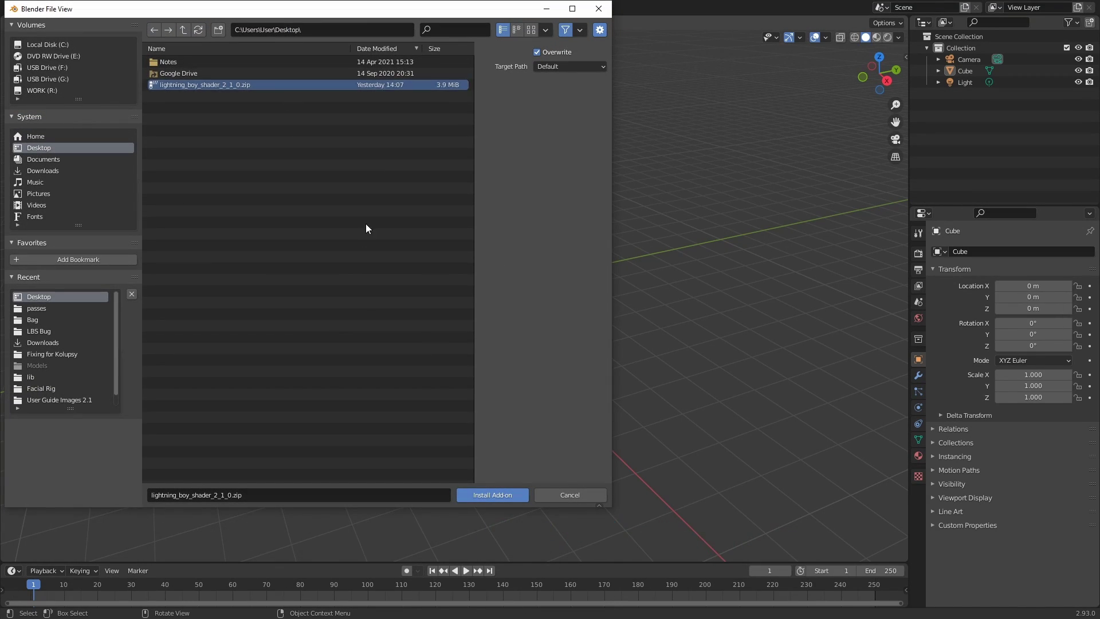
click(497, 493)
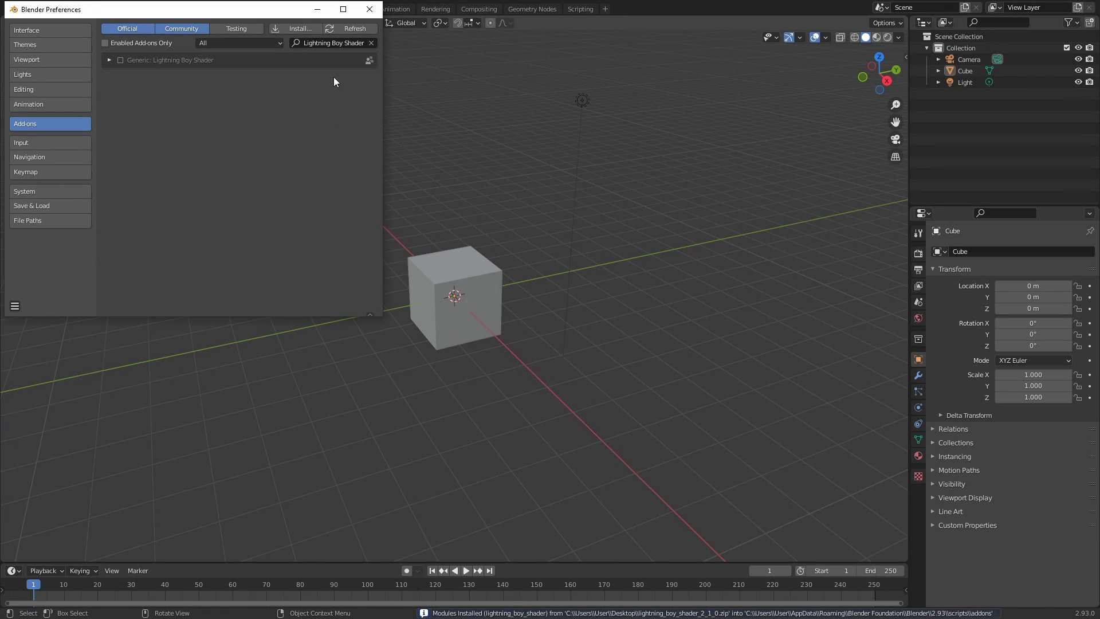
click(121, 60)
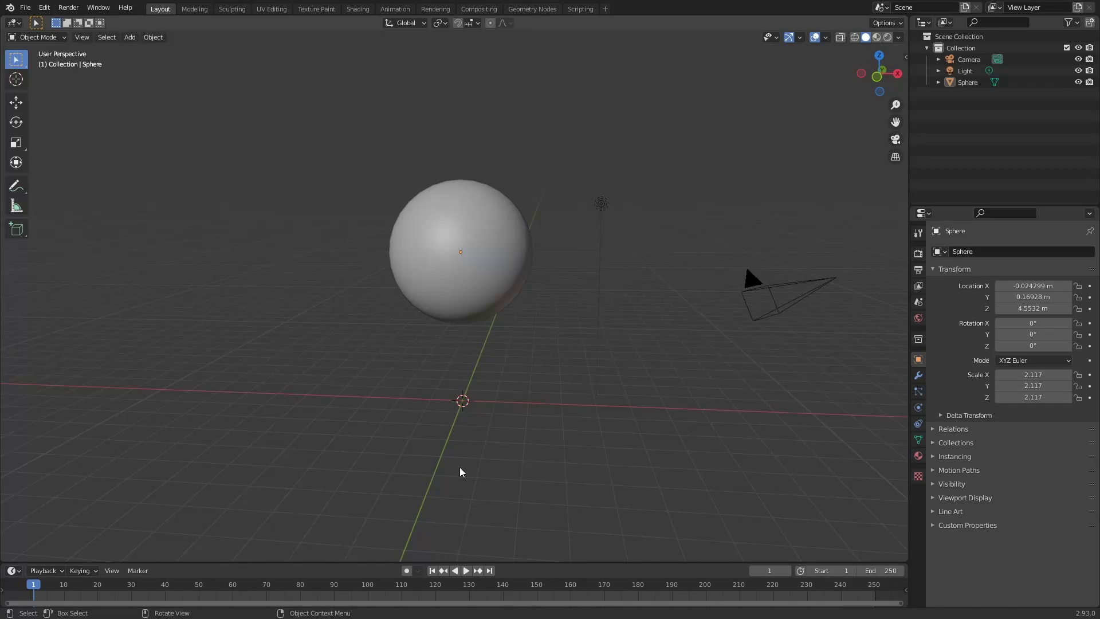
- Enlarge the timeline area, turn it into a Shader Editor and show its LBS tools
drag(466, 562, 541, 302)
click(20, 312)
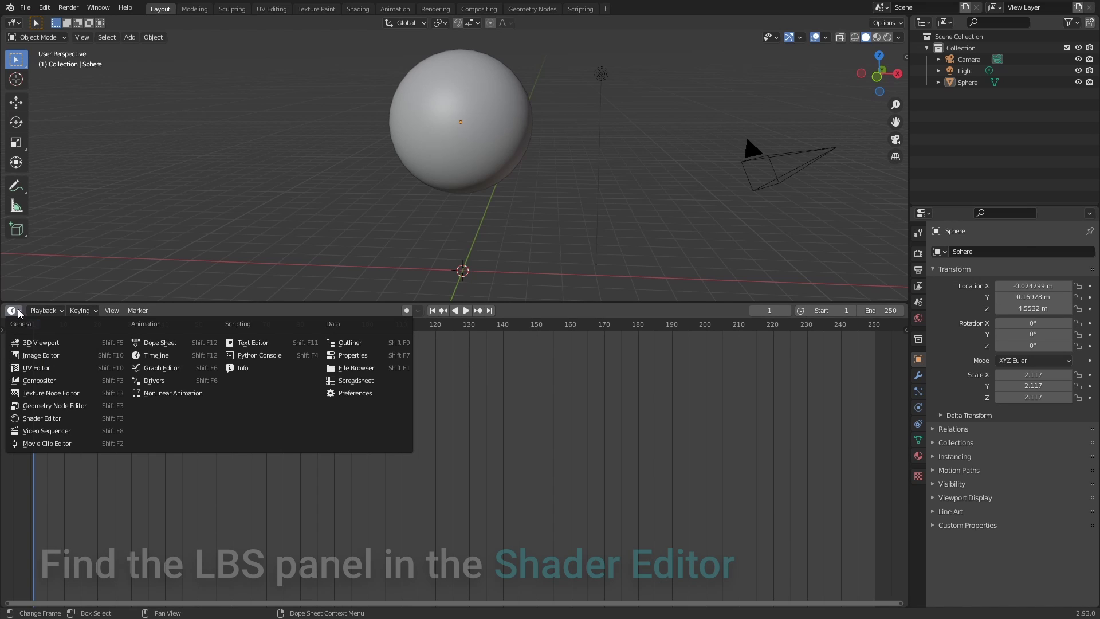
click(40, 411)
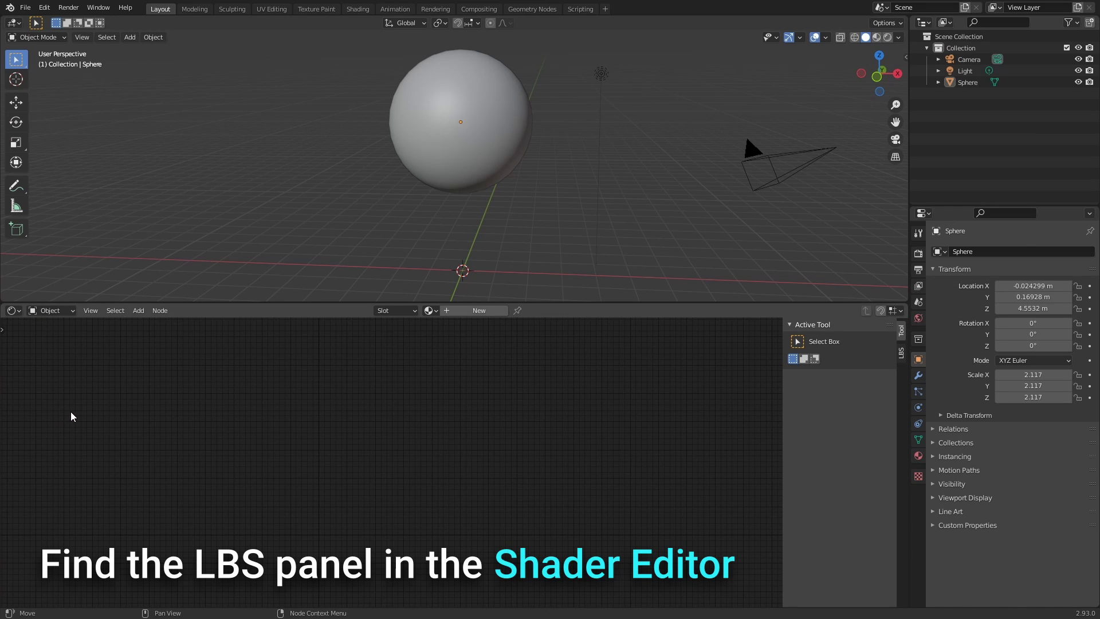
click(901, 354)
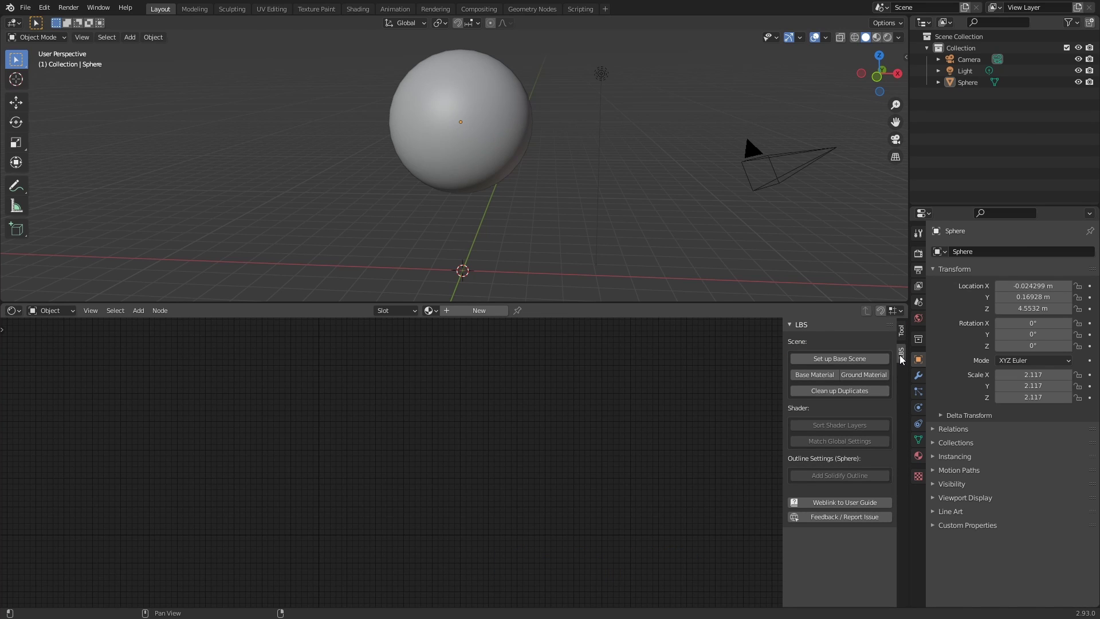
- Set up the LBS base scene and select all of its lights and gradient objects
click(851, 359)
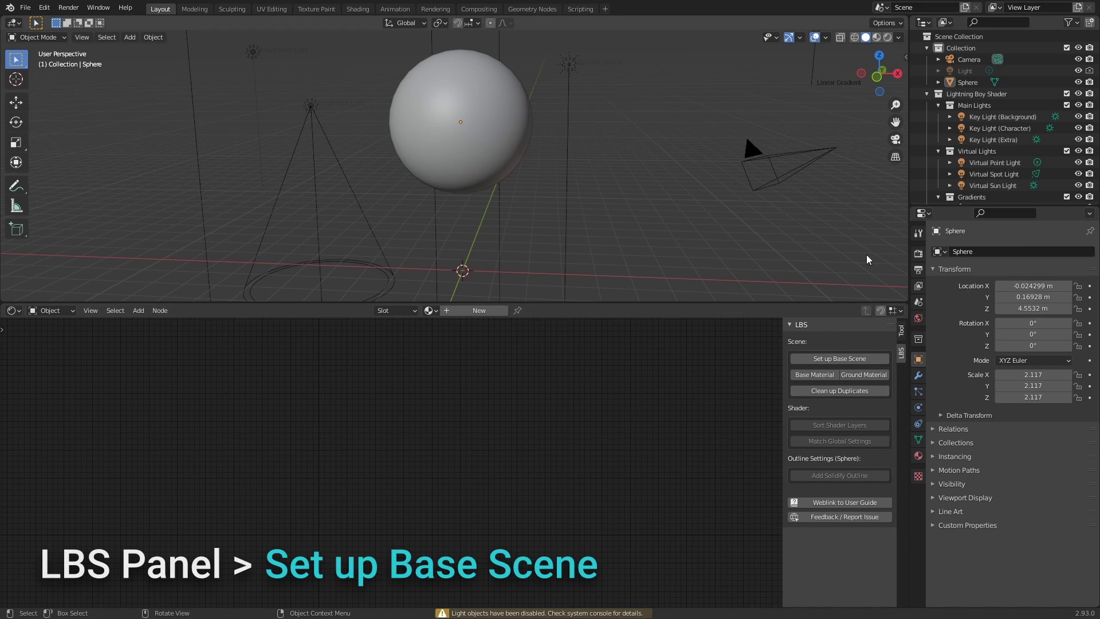
scroll(967, 152, down, 2)
click(1002, 90)
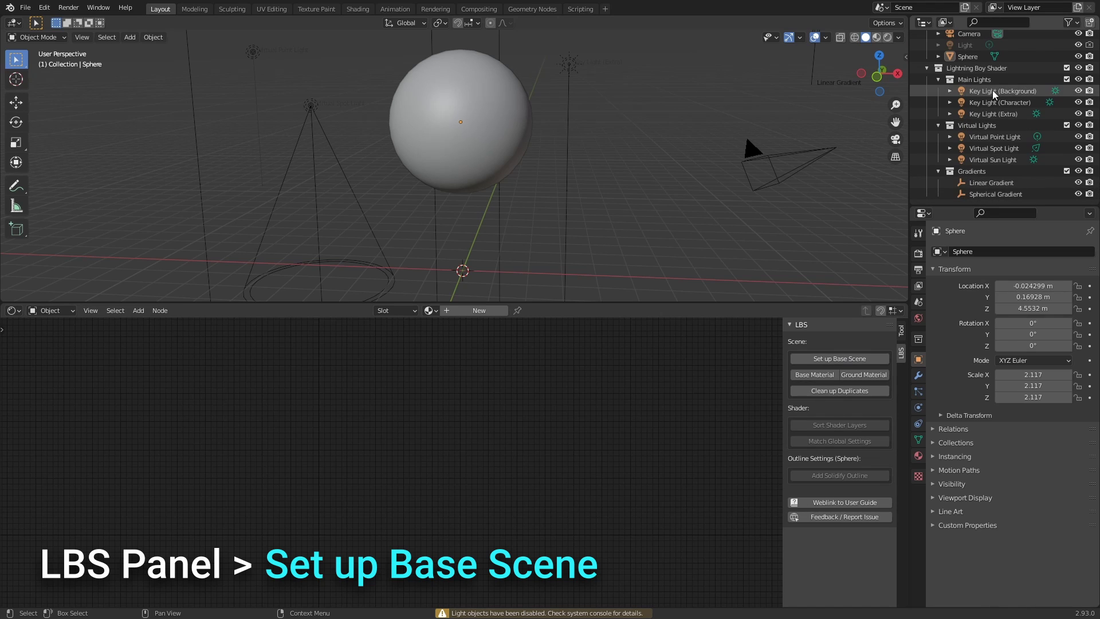
shift+click(996, 194)
scroll(577, 212, down, 5)
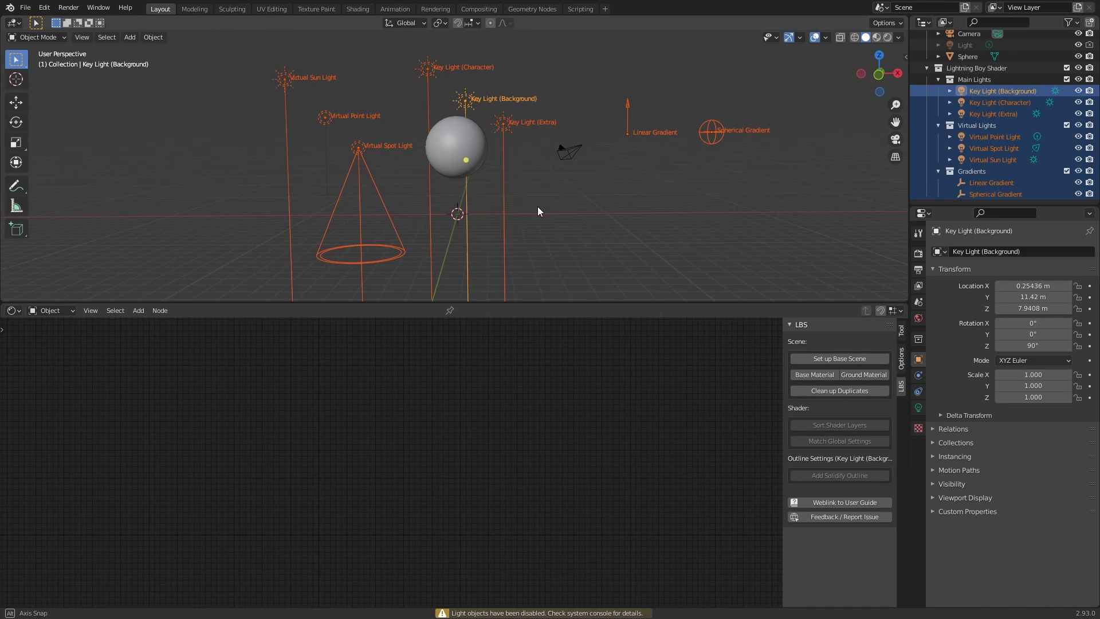
- Switch the viewport to Rendered shading
key(z)
click(601, 166)
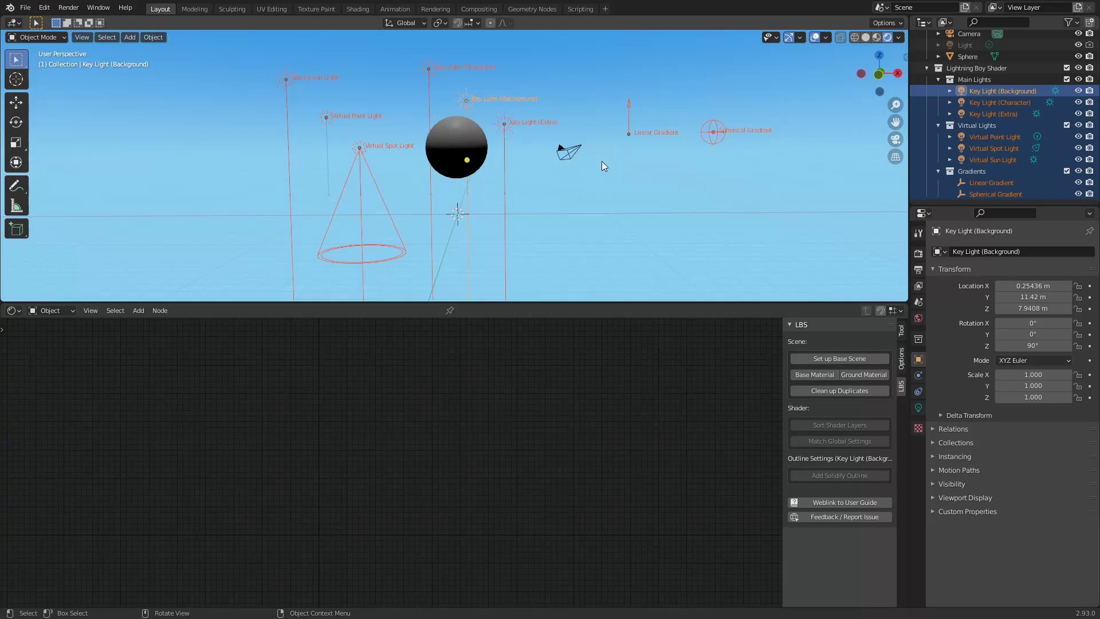
mouse_move(596, 182)
middle_down()
mouse_move(608, 179)
mouse_move(557, 195)
mouse_move(617, 177)
mouse_move(608, 180)
middle_up()
- Assign the LBS Base Material to the sphere and bring its nodes into close view
click(485, 143)
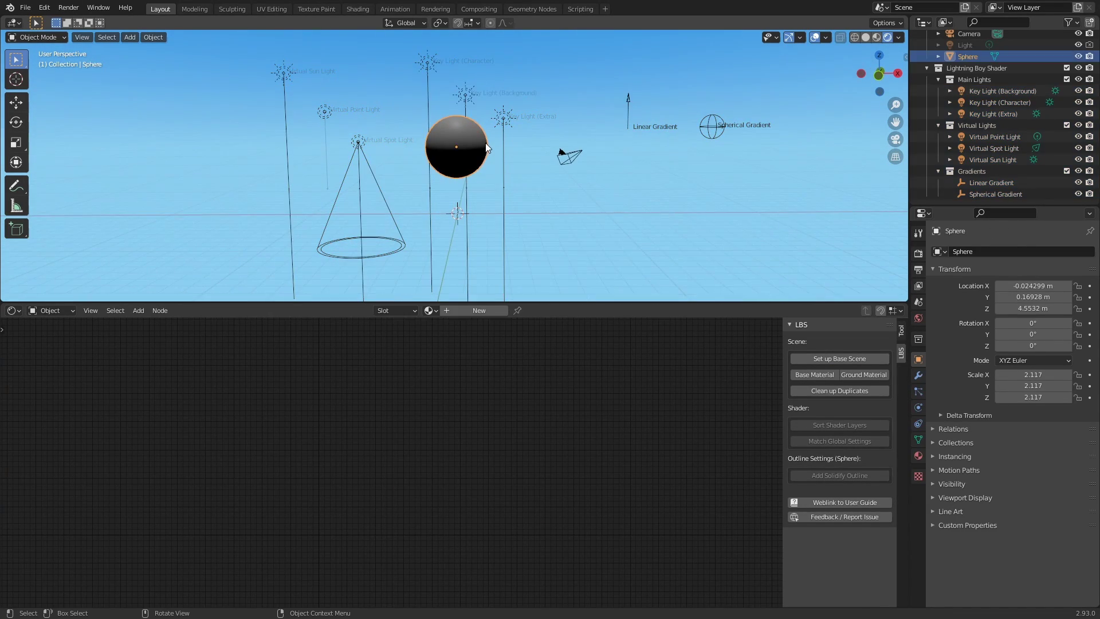
click(811, 374)
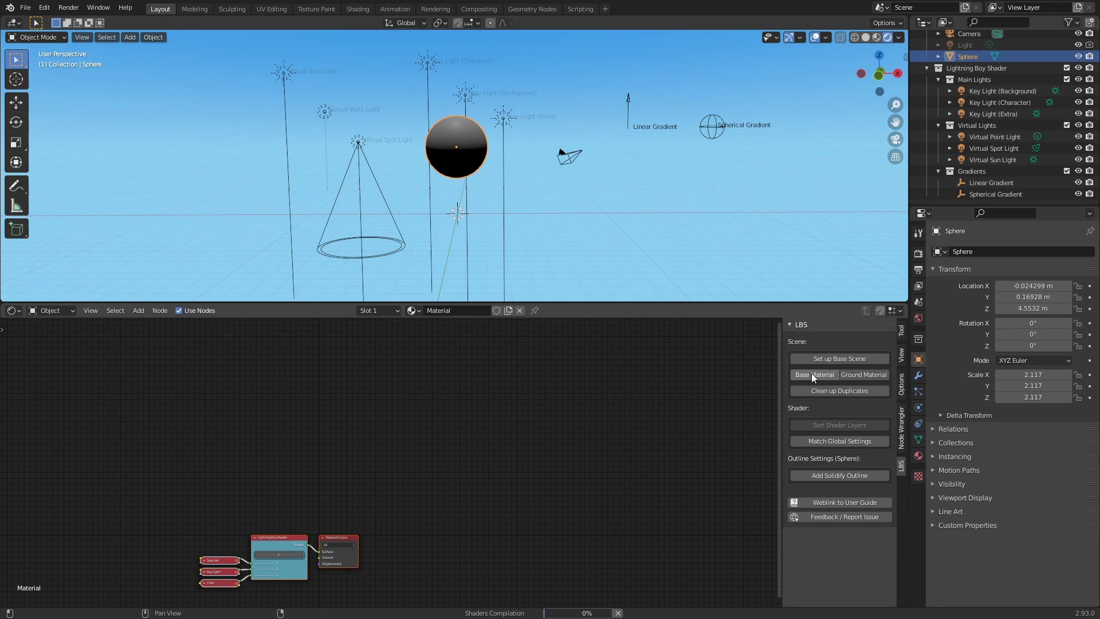
middle_drag(376, 546, 560, 423)
ctrl+middle_drag(484, 473, 659, 398)
middle_drag(668, 394, 524, 470)
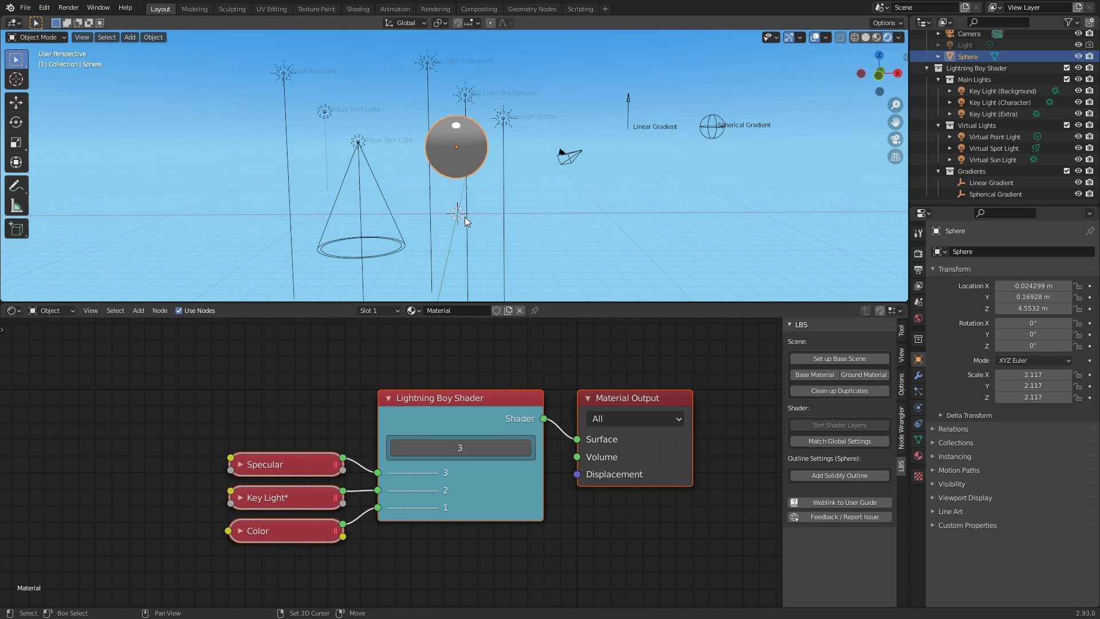
- Add a plane beneath the sphere and scale it up to about 7.574
key(shift+a)
mouse_move(462, 213)
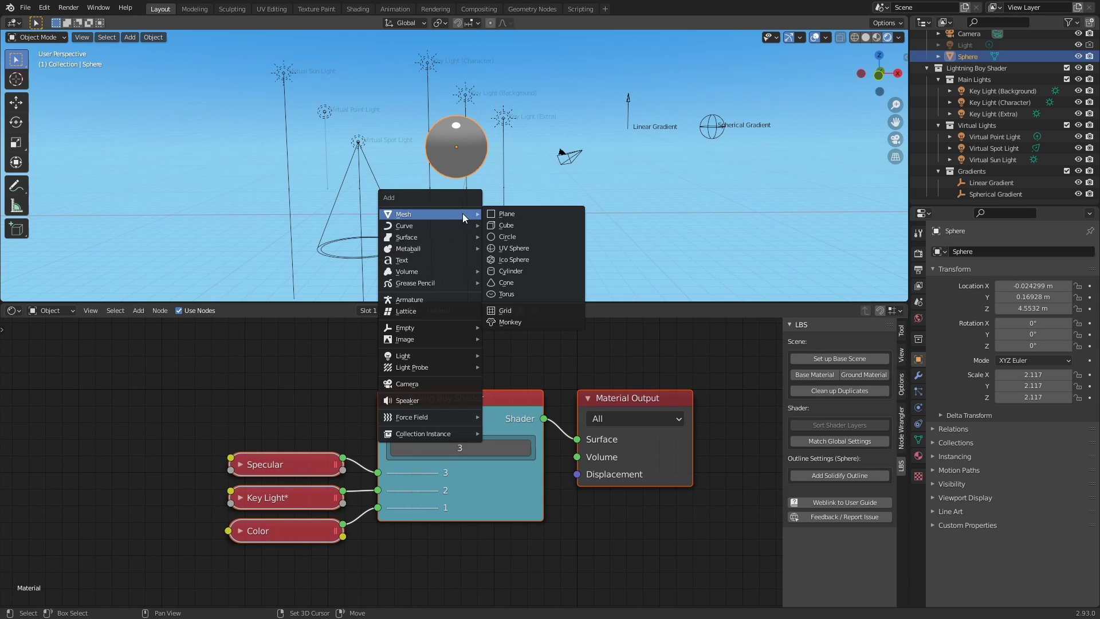
click(510, 215)
key(s)
click(845, 250)
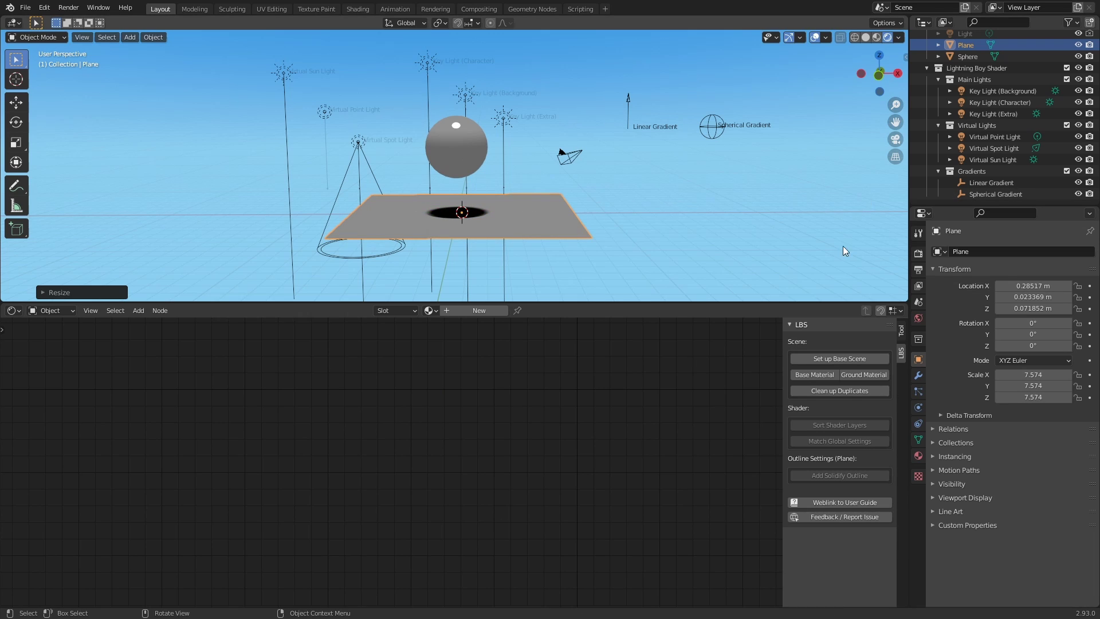
- Assign the LBS Ground Material to the plane
click(864, 374)
mouse_move(572, 227)
middle_down()
mouse_move(504, 257)
mouse_move(565, 212)
middle_up()
scroll(565, 212, up, 2)
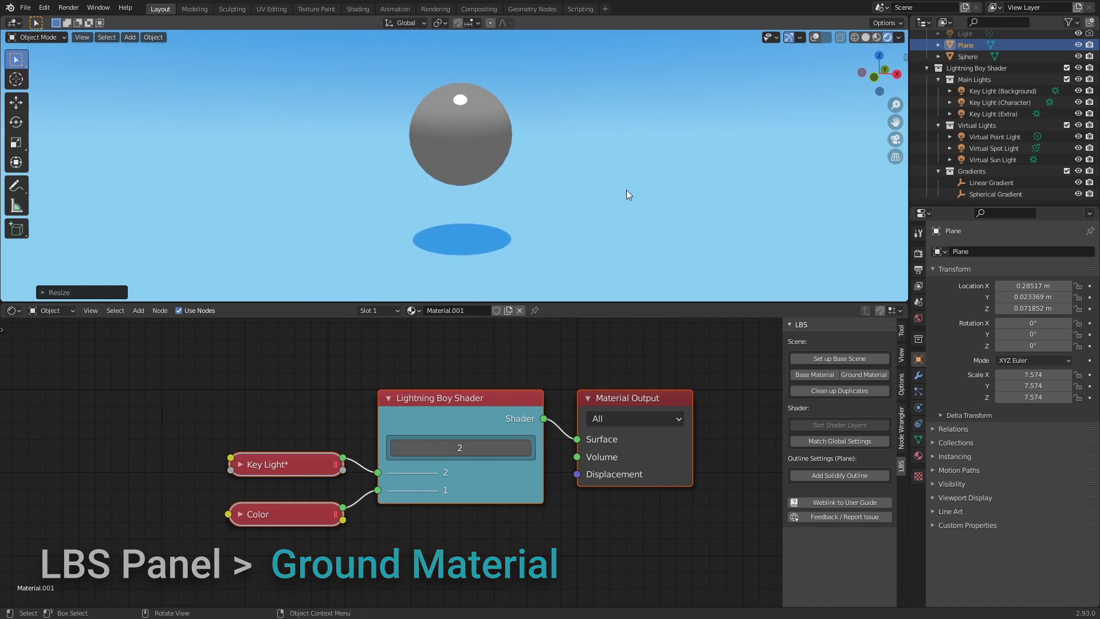
- Add a 2D Rim Light node to the sphere's material and connect it as the fourth layer of the Lightning Boy Shader
click(483, 151)
middle_drag(214, 431, 243, 427)
key(shift+a)
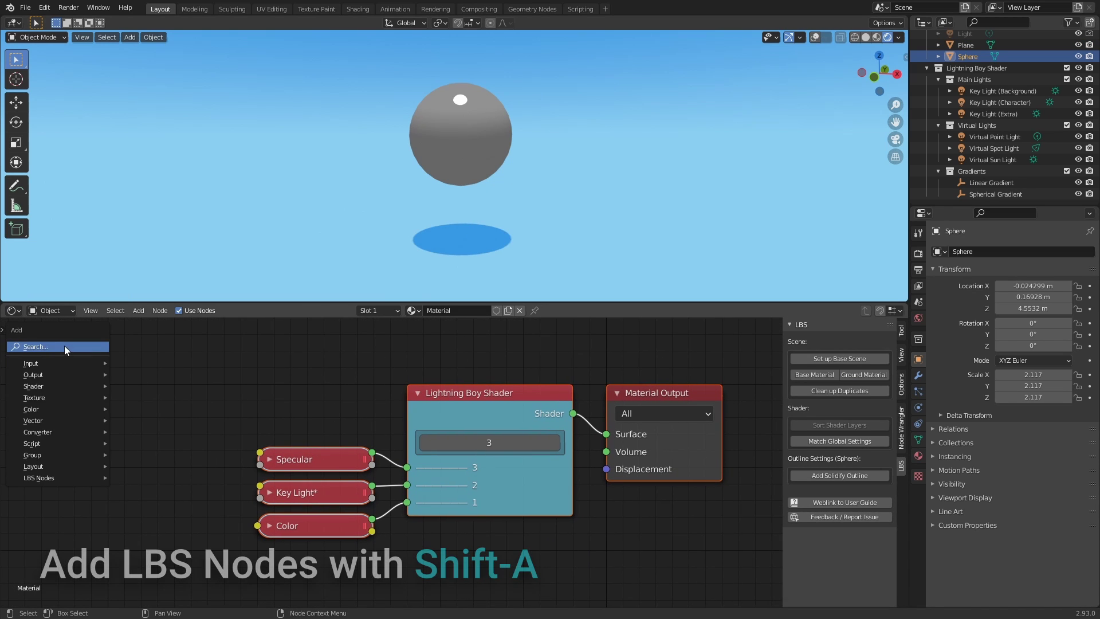
mouse_move(74, 476)
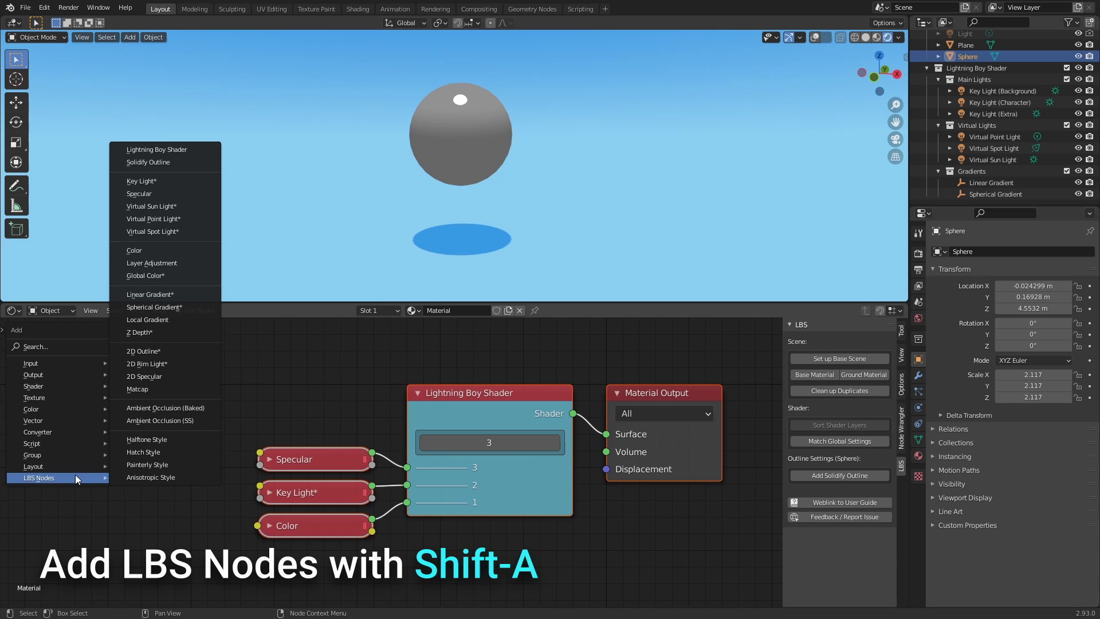
click(177, 365)
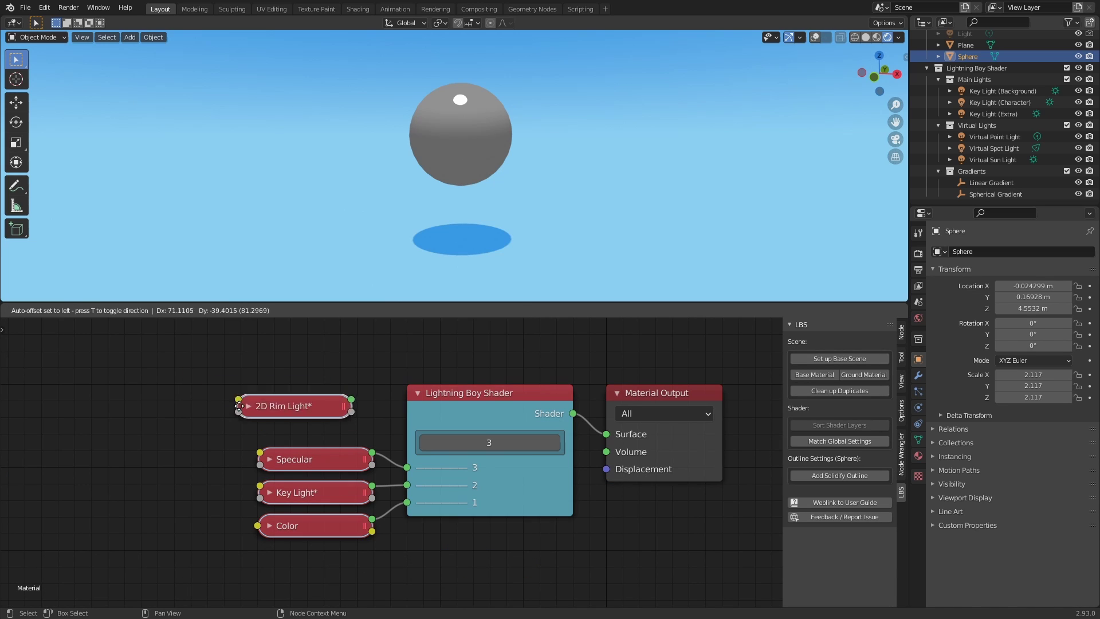
click(552, 442)
drag(393, 445, 408, 461)
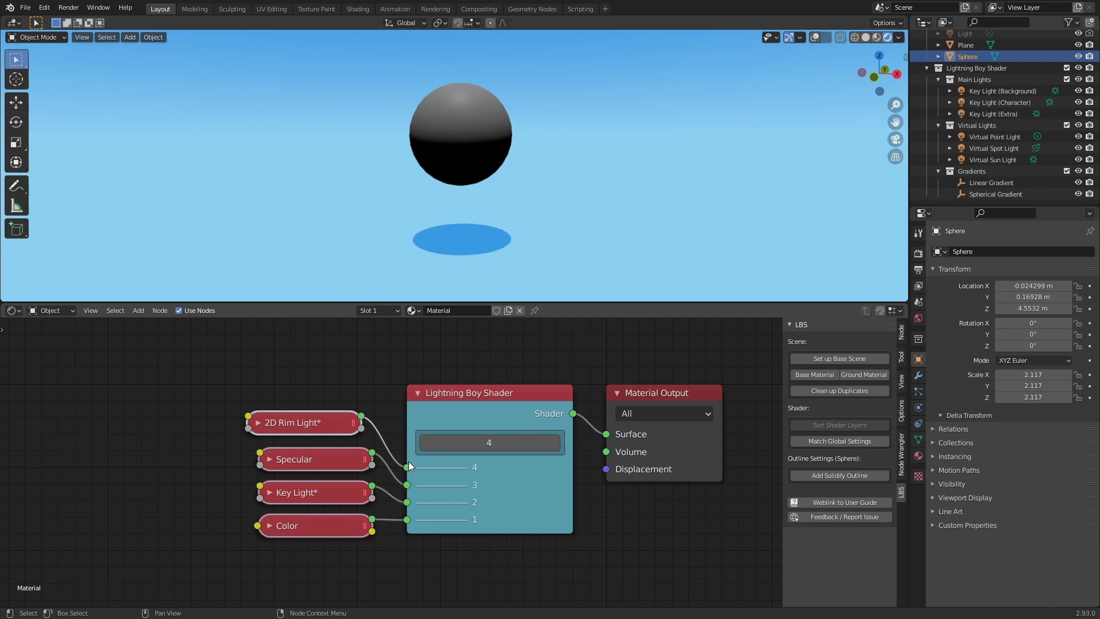
- Expand the 2D Rim Light node, set Softness 0.517, Range 0.633 and Y rotation -10°, and toggle its global settings
drag(295, 429, 184, 424)
key(h)
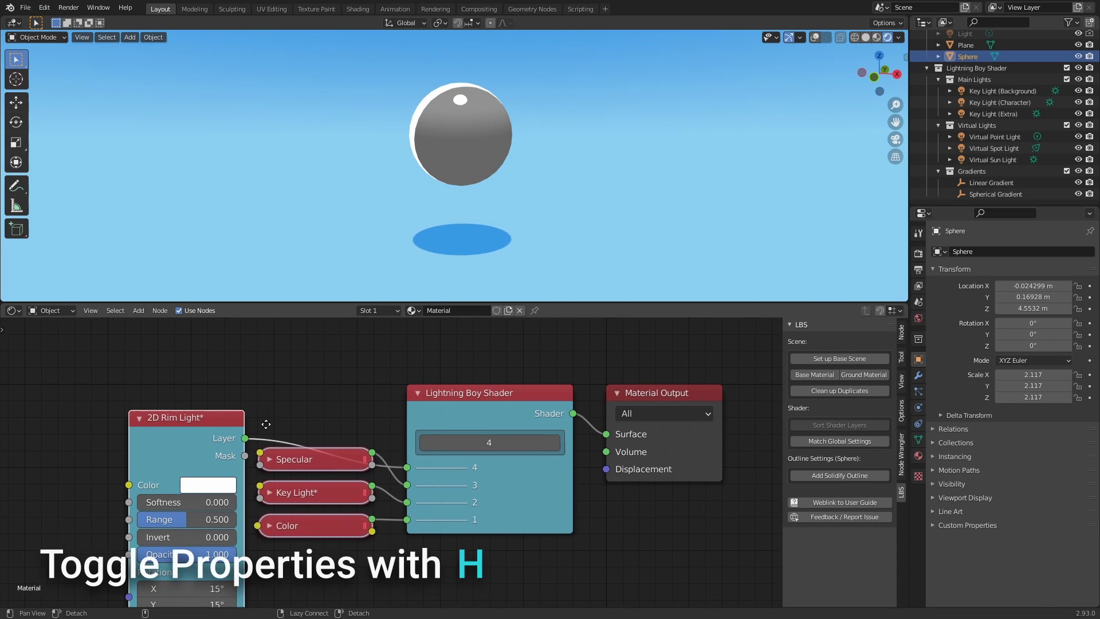
middle_drag(264, 430, 291, 376)
drag(240, 462, 255, 463)
drag(198, 548, 187, 551)
drag(73, 549, 49, 548)
drag(208, 367, 204, 368)
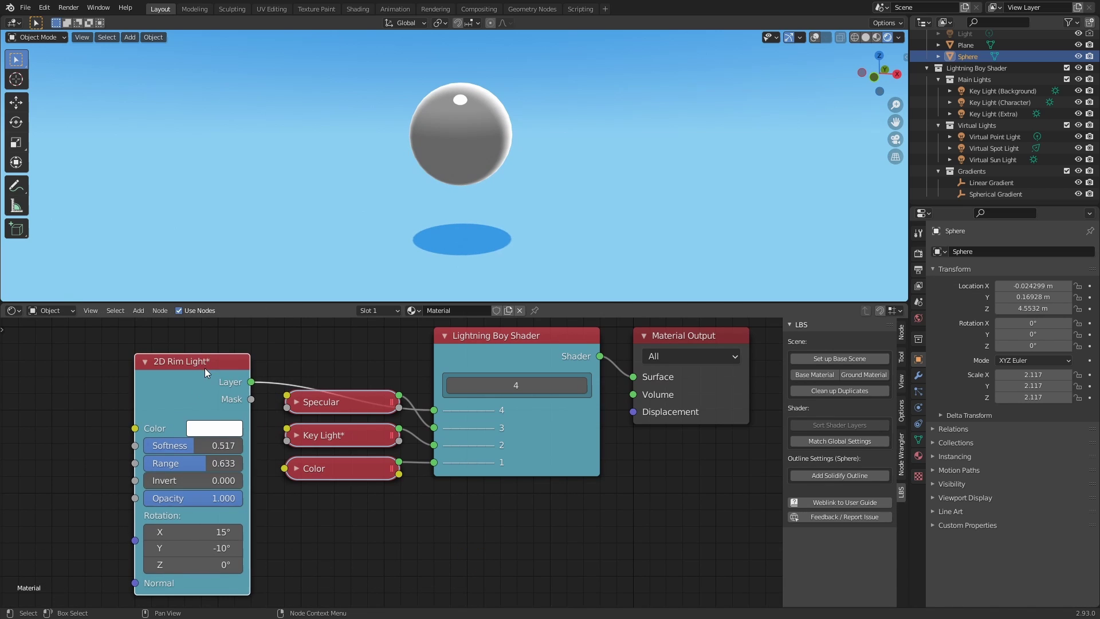
key(Tab)
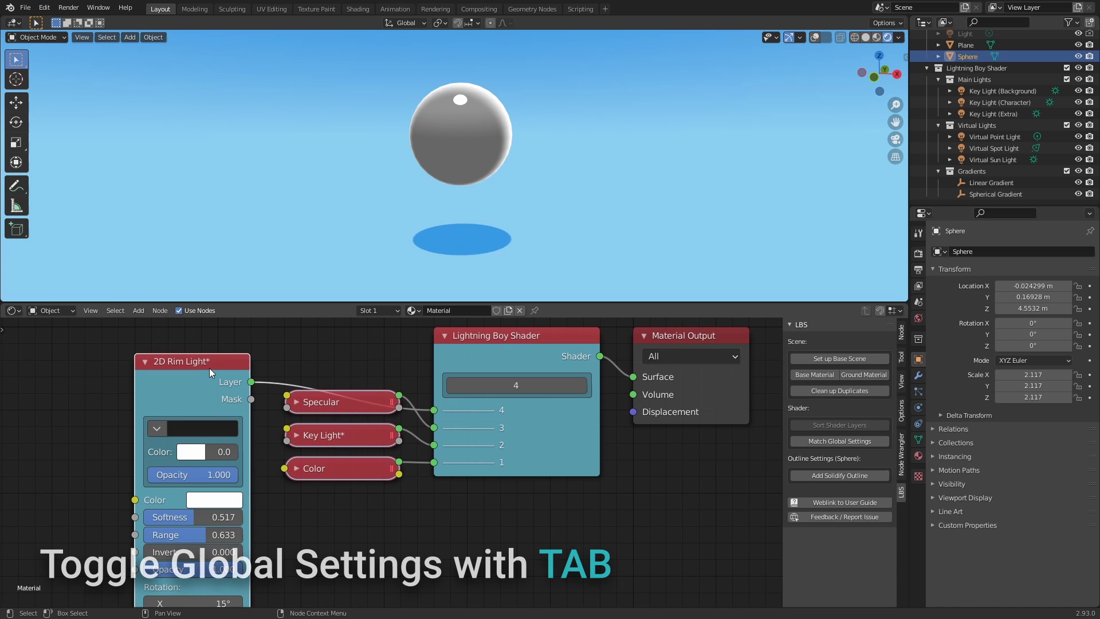
key(Tab)
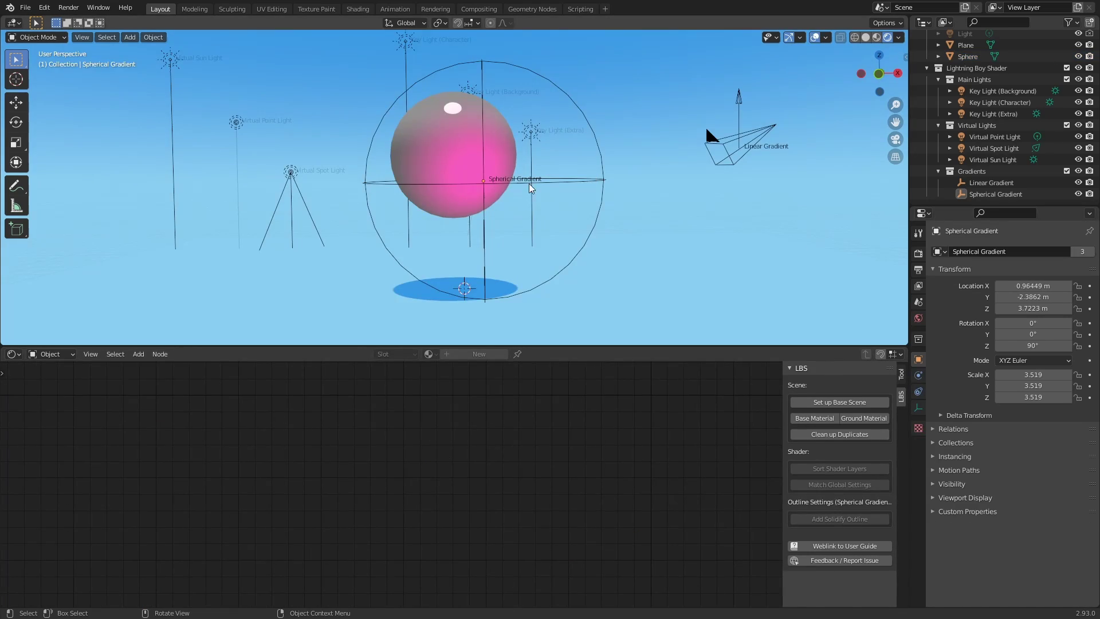
- Move the Spherical Gradient empty about 1.1 m along X and place a duplicate of it at about X -1.87 m
click(553, 189)
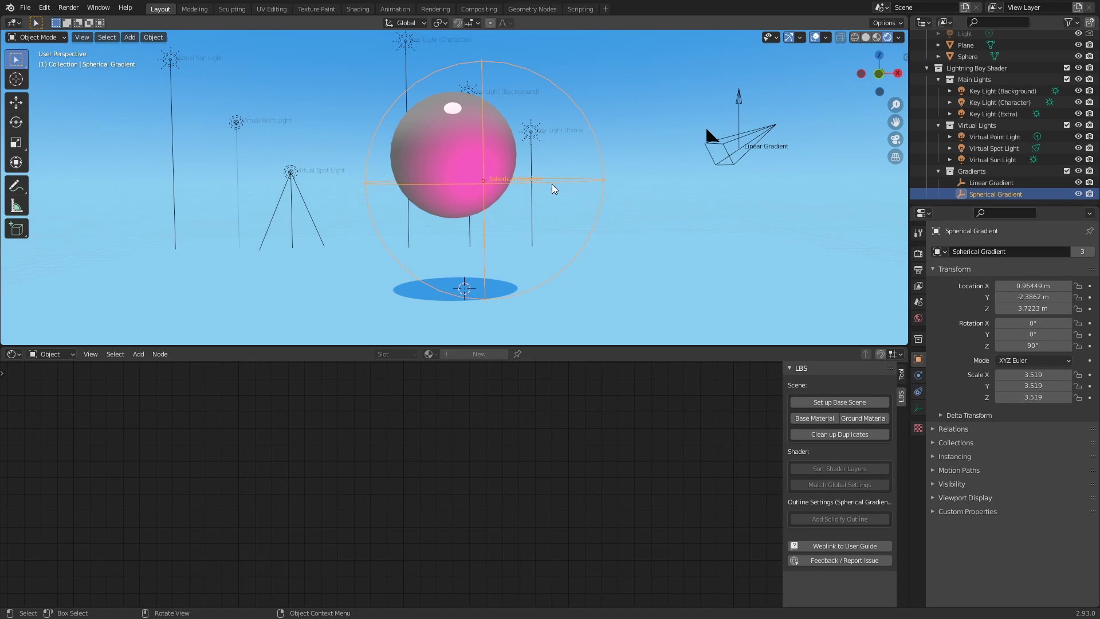
key(g)
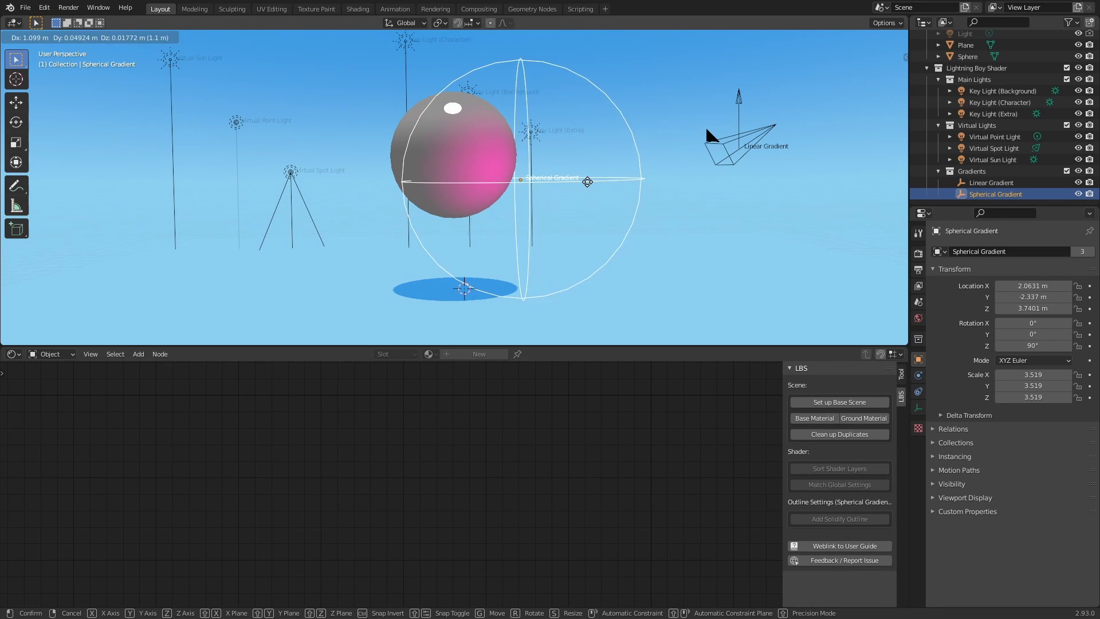
click(605, 185)
key(shift+d)
click(458, 185)
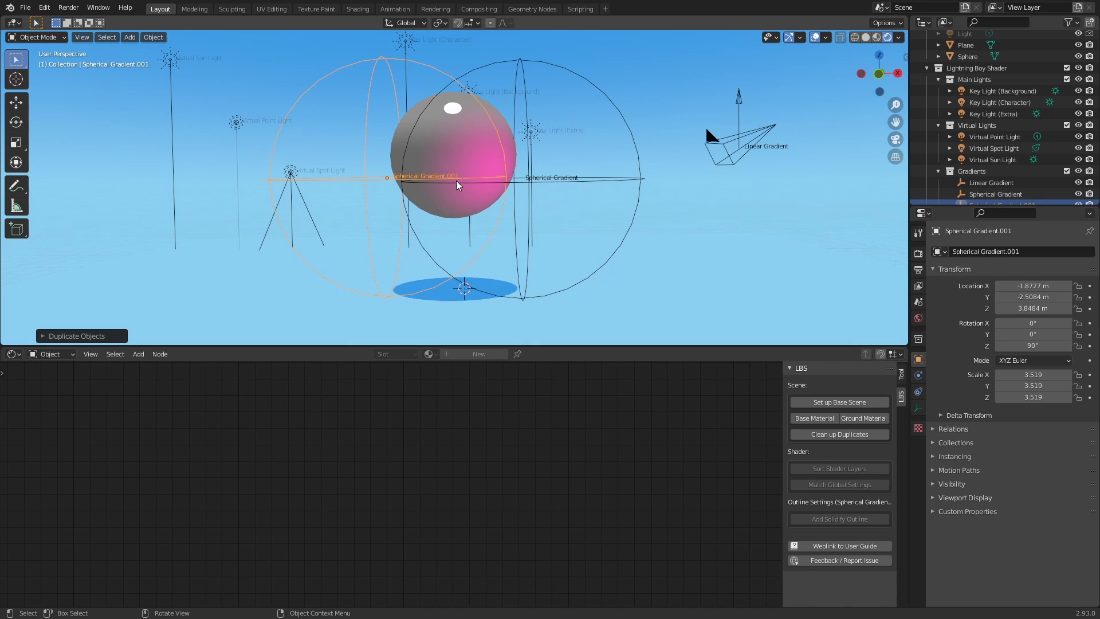
- Show the global settings of the sphere's Spherical Gradient node and replace its target object with Spherical Gradient.001
click(456, 147)
drag(354, 434, 251, 392)
key(h)
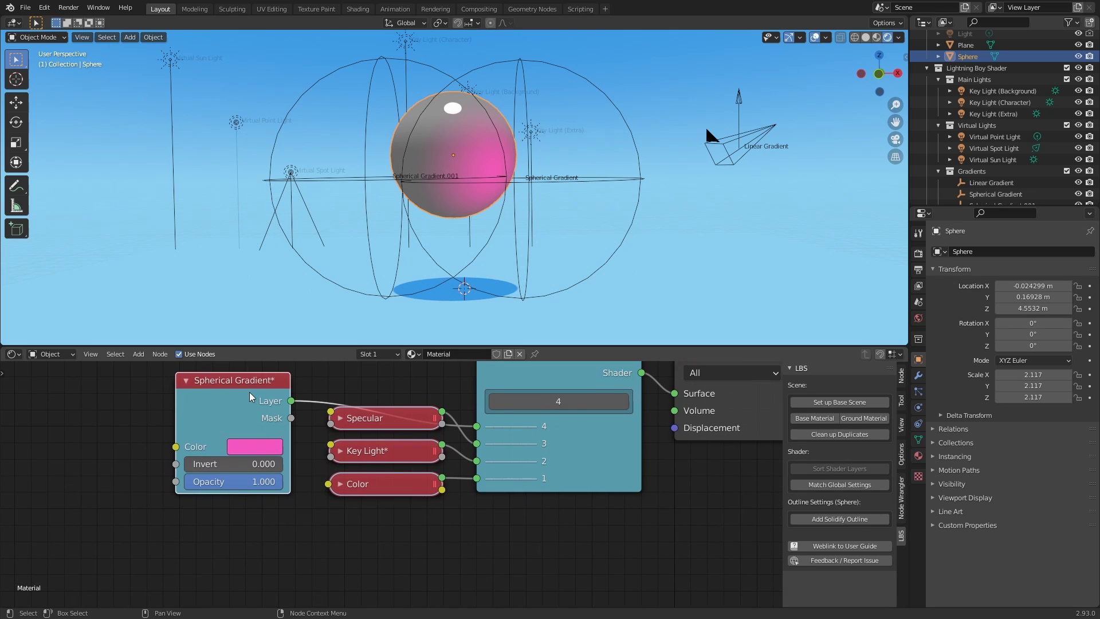
key(Tab)
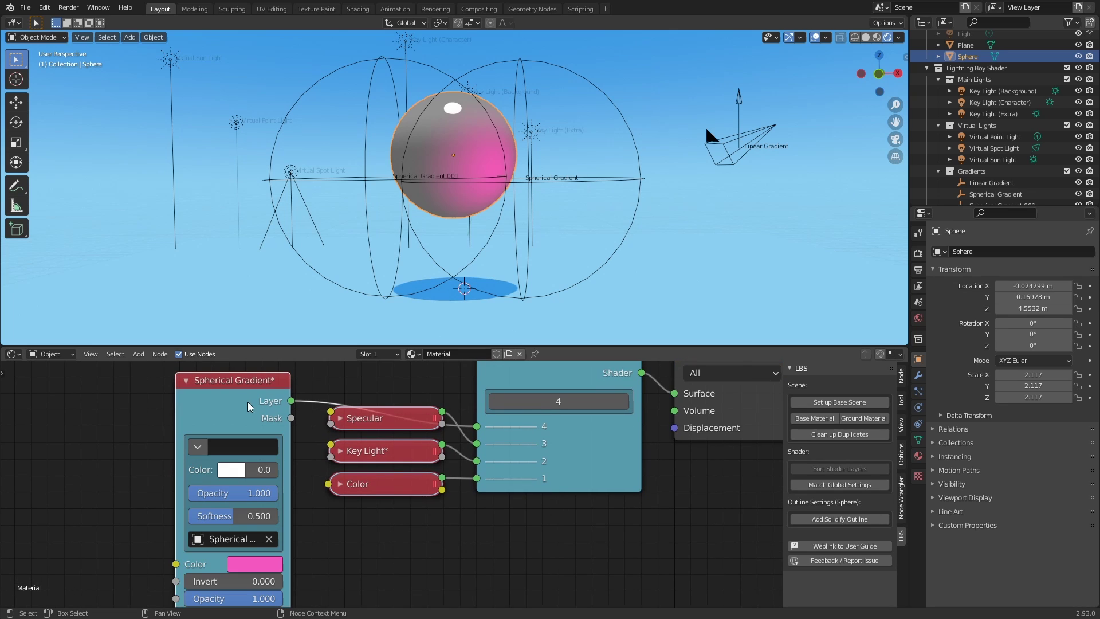
click(269, 539)
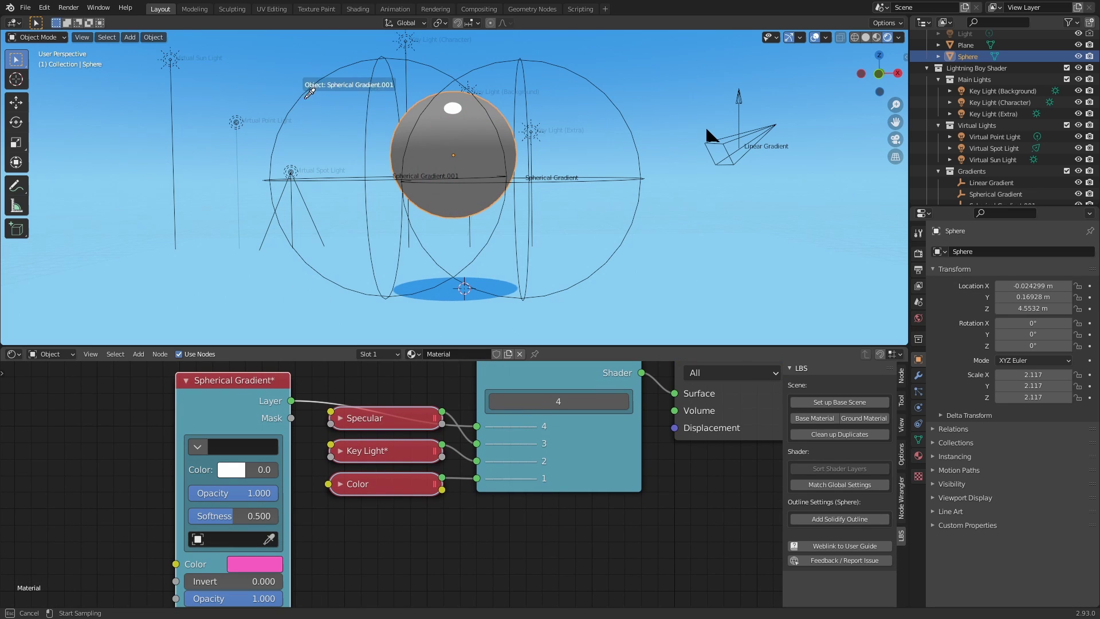
click(304, 98)
- Move the Spherical Gradient.001 empty across the sphere with the viewport overlays hidden, and restore the overlays
click(384, 201)
key(shift+alt+z)
key(g)
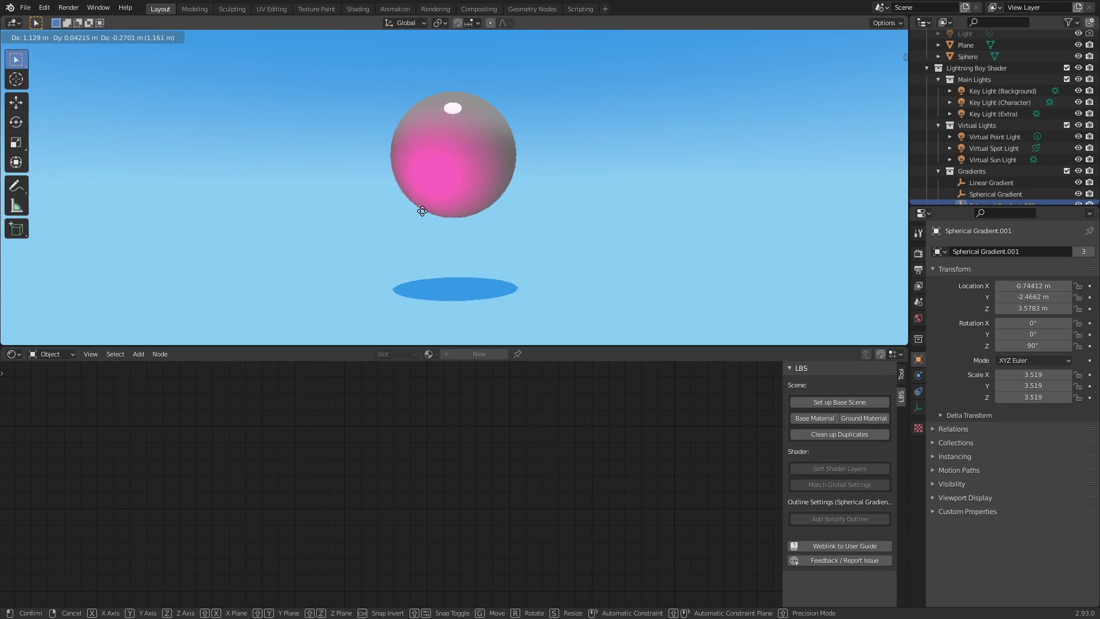
click(513, 197)
key(shift+alt+z)
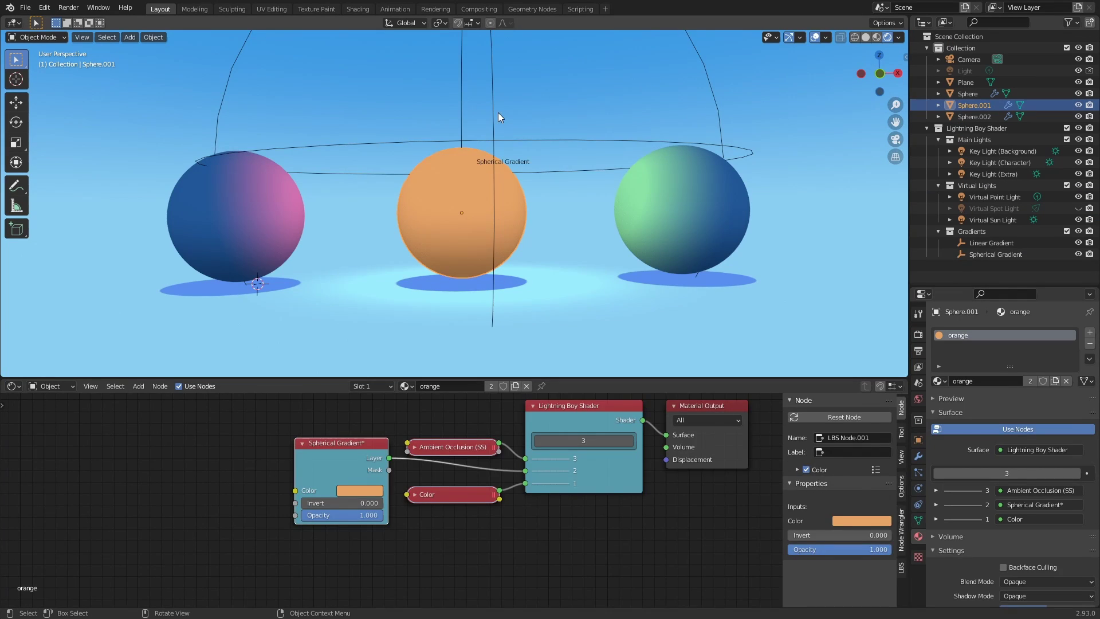
- Move the Spherical Gradient empty across the three coloured spheres
click(497, 112)
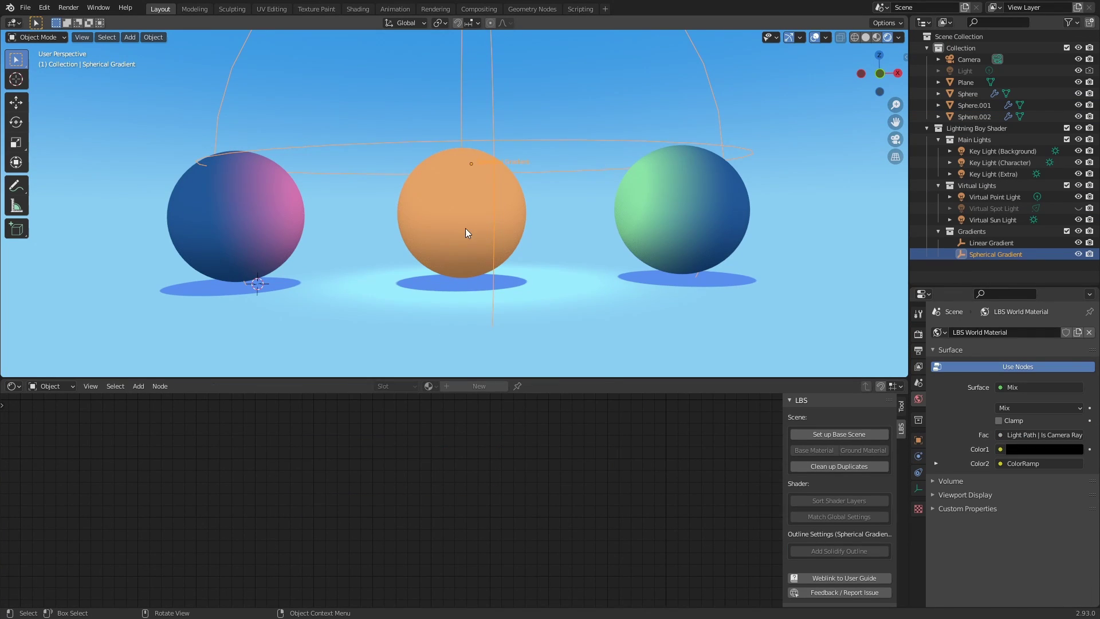
key(g)
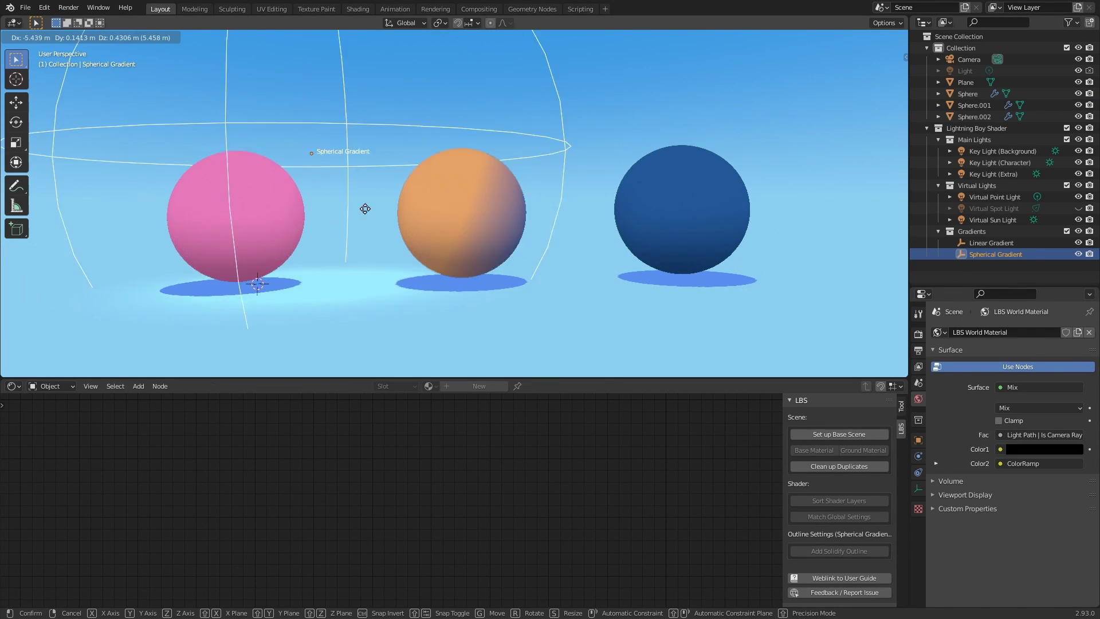
click(439, 235)
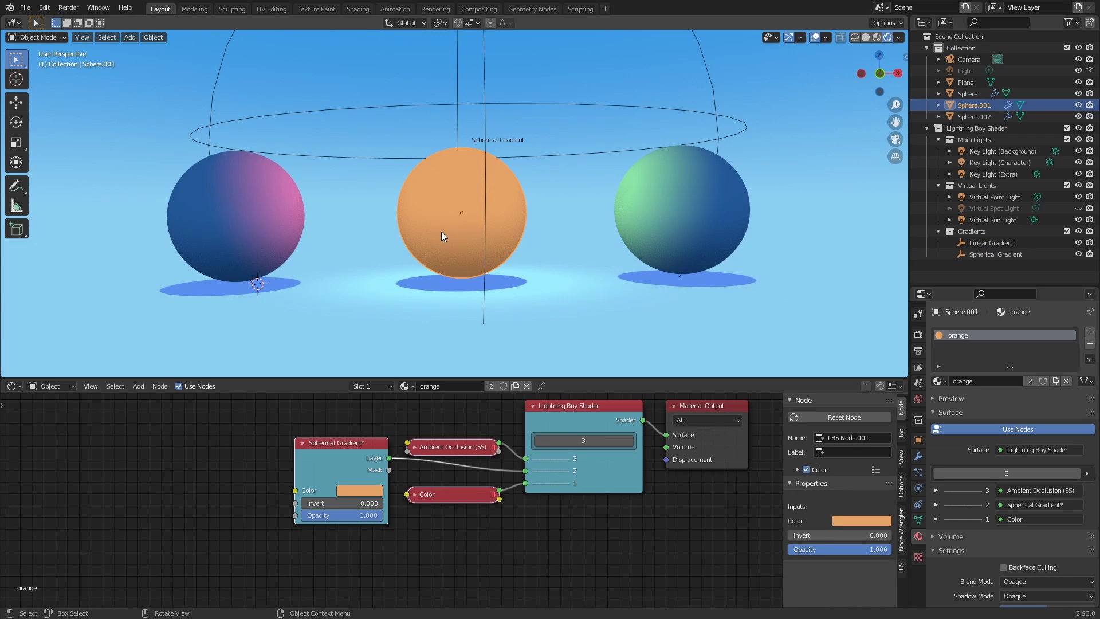
- Examine the Spherical Gradient node in the materials of the orange, pink and green spheres
ctrl+middle_drag(297, 507, 365, 475)
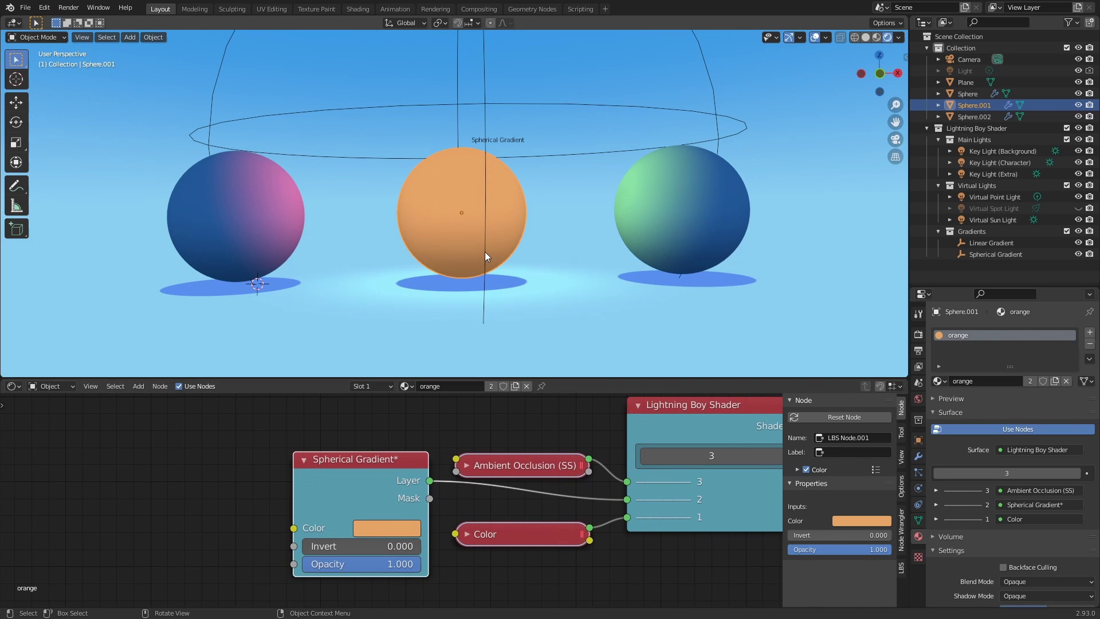
click(281, 239)
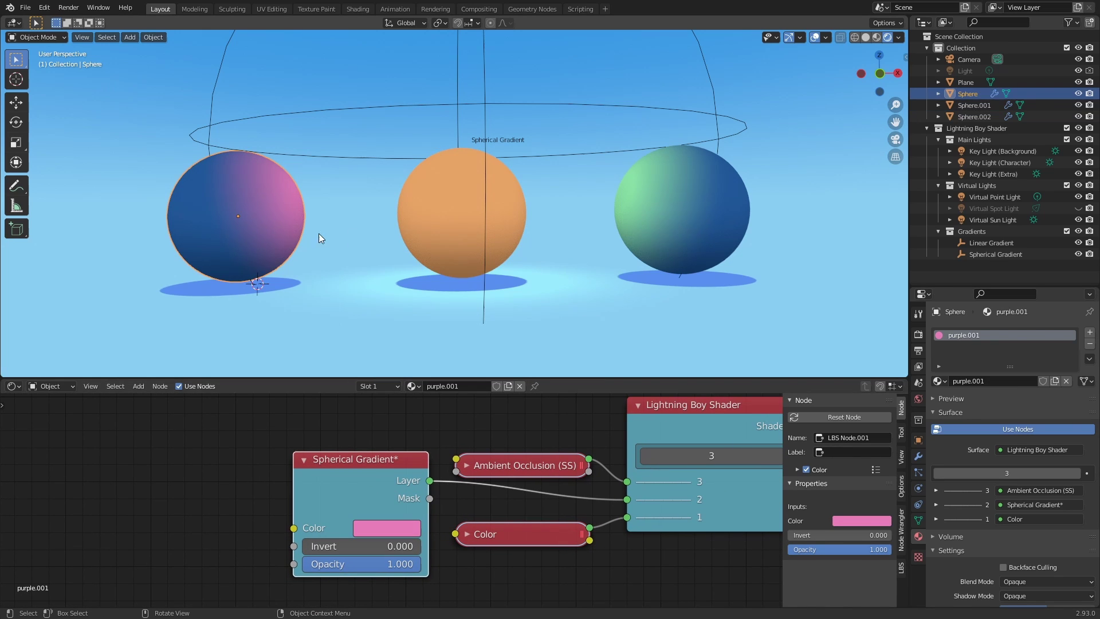
click(670, 239)
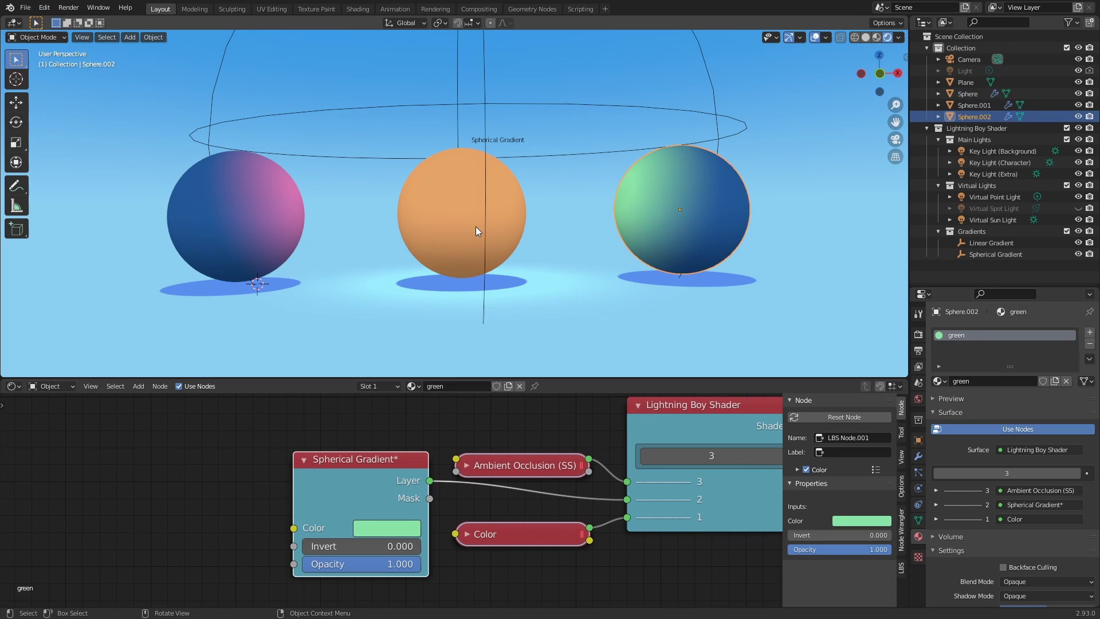
- Try a magenta colour on the Spherical Gradient node of the orange sphere and undo it
click(460, 224)
click(378, 528)
click(454, 365)
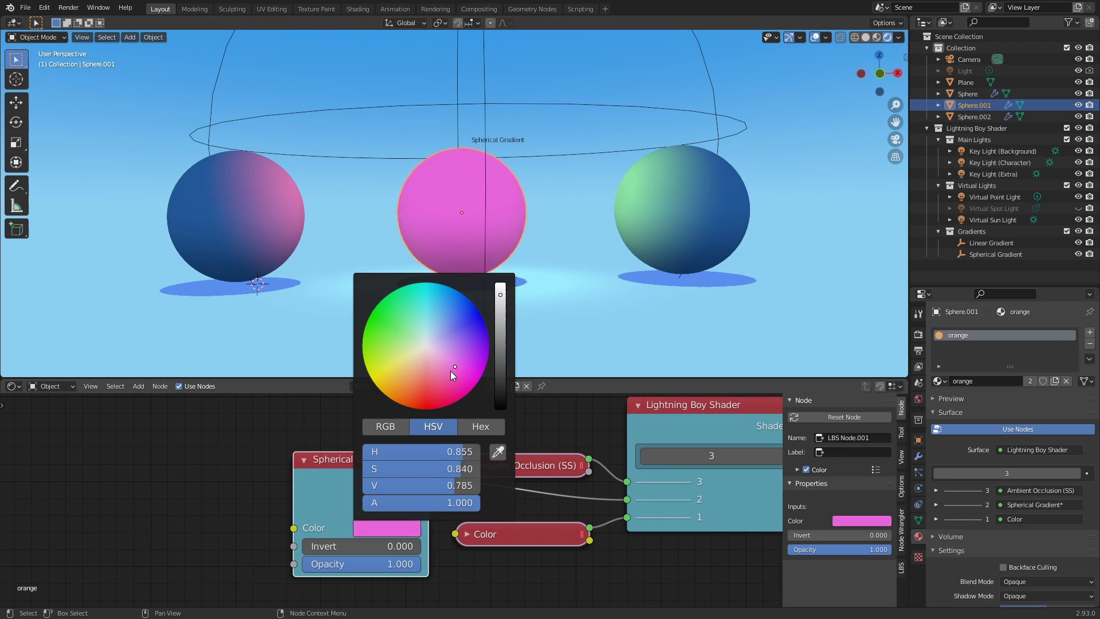
key(ctrl+z)
- Show the global settings of the orange sphere's Spherical Gradient node, name the instance White, and adjust the node's width
key(Tab)
middle_drag(260, 530, 290, 444)
mouse_move(420, 486)
mouse_down()
mouse_move(332, 487)
mouse_move(406, 489)
mouse_move(421, 465)
mouse_up()
middle_drag(419, 449, 426, 487)
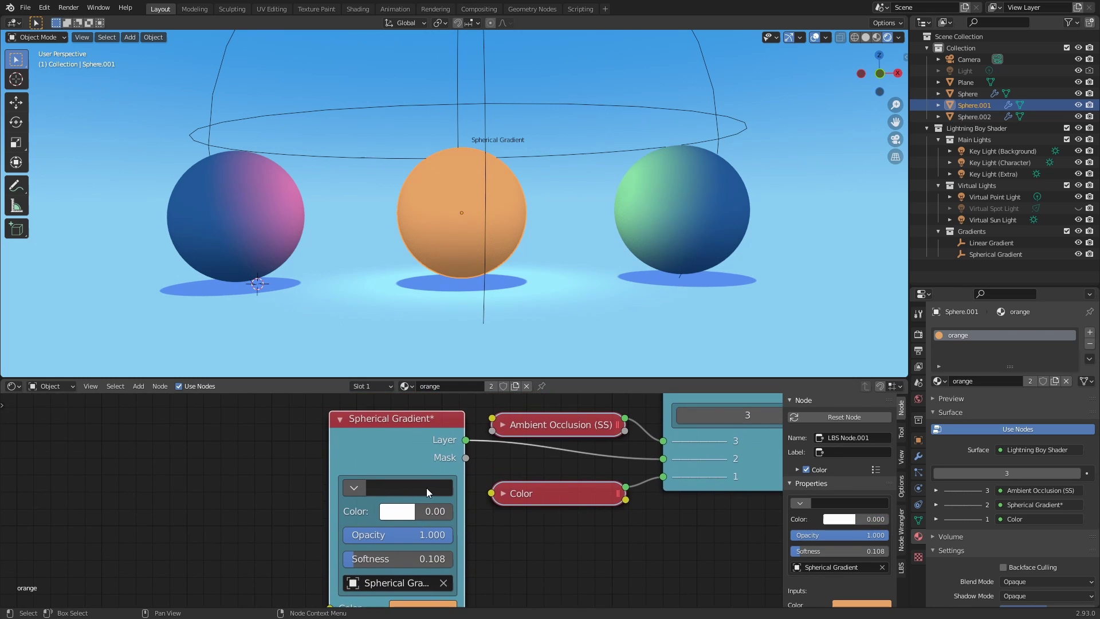
click(387, 485)
key(Return)
drag(465, 432, 429, 419)
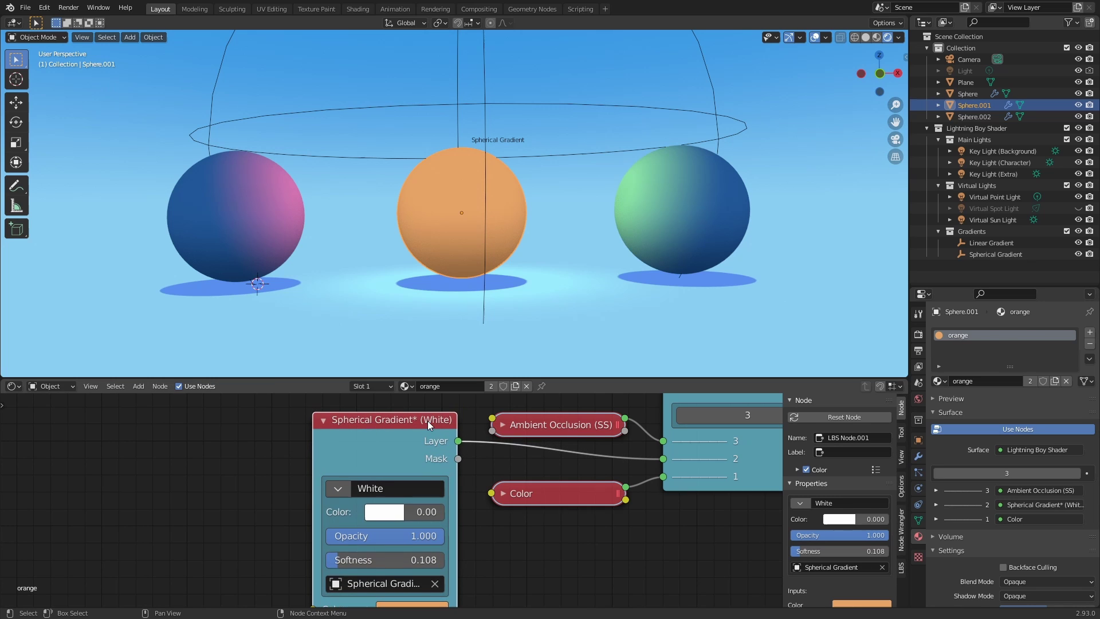
middle_drag(436, 495, 433, 471)
drag(413, 491, 388, 488)
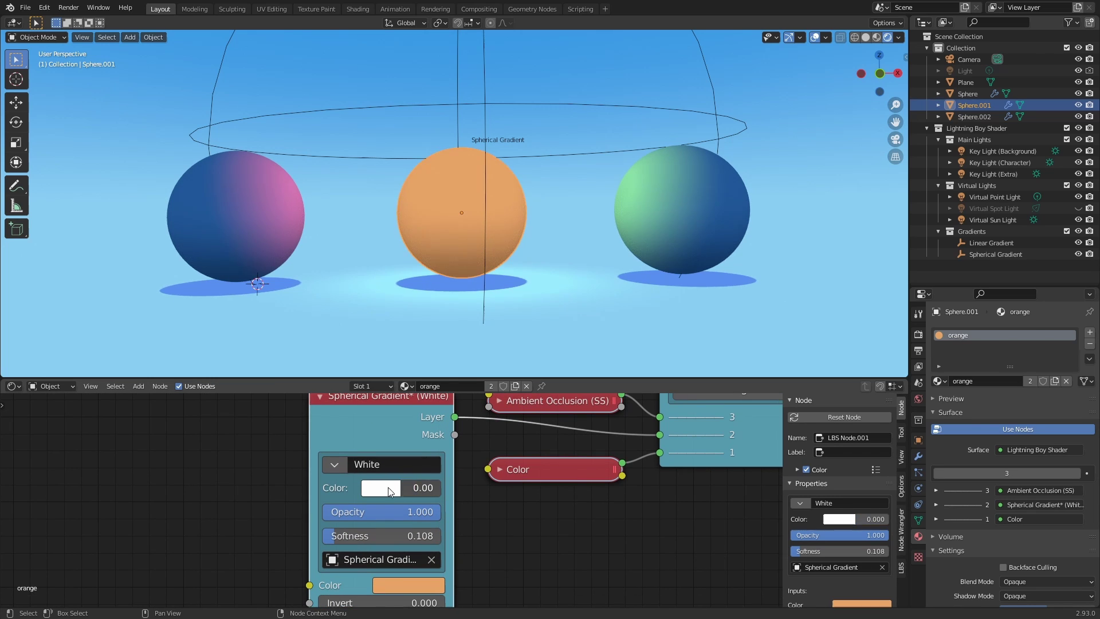
- Switch the green sphere's Spherical Gradient node to the White instance
click(692, 241)
click(348, 464)
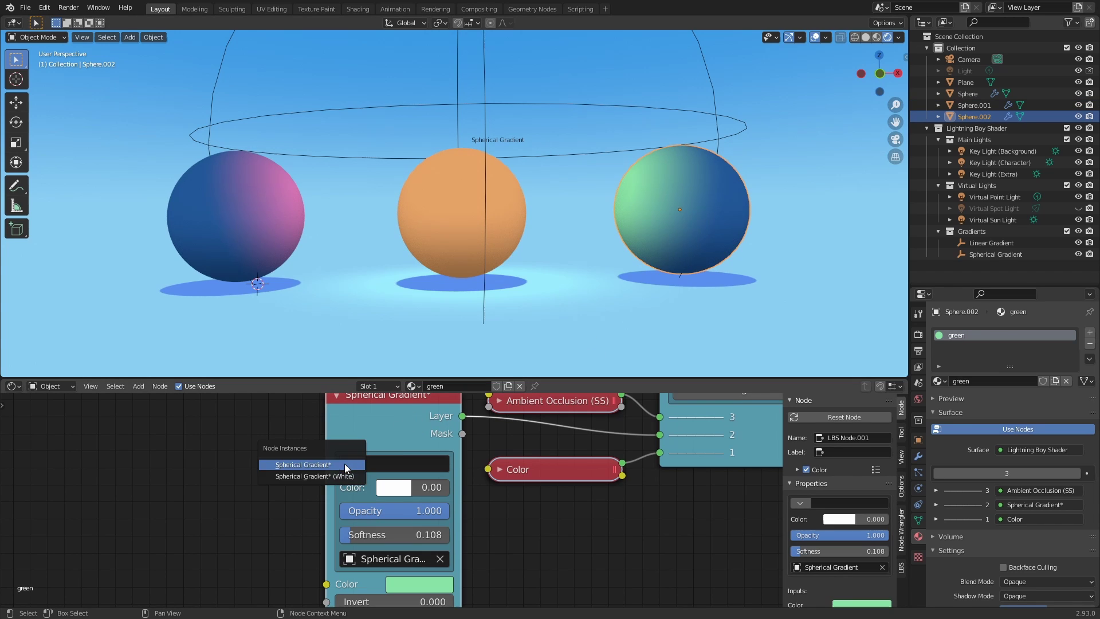
click(348, 475)
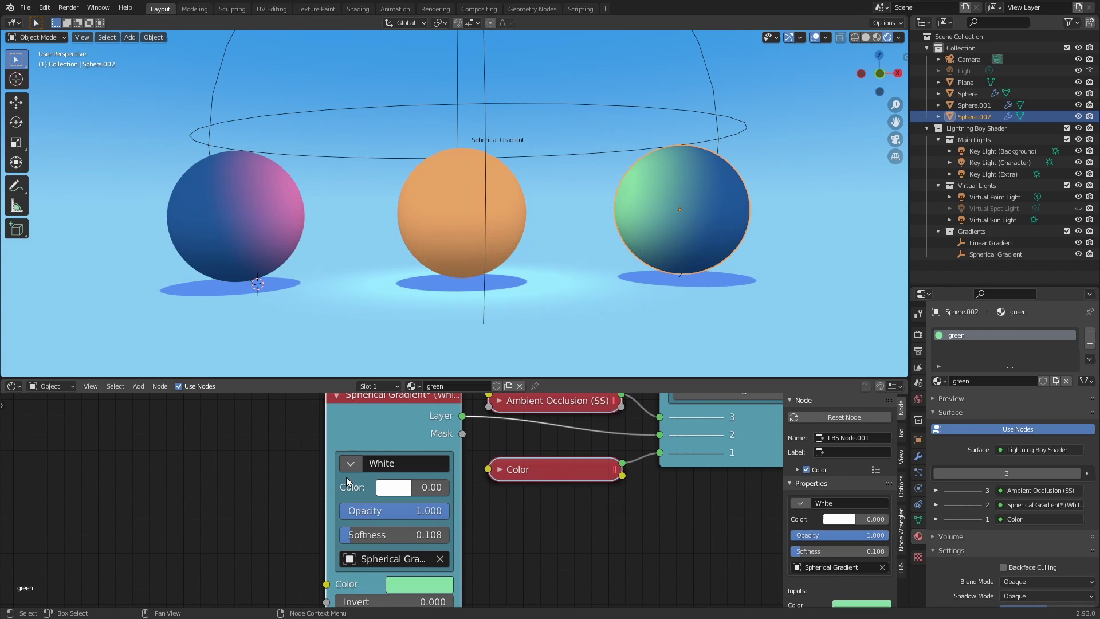
mouse_move(413, 487)
mouse_down()
mouse_move(489, 491)
mouse_move(395, 491)
mouse_up()
scroll(396, 498, down, 1)
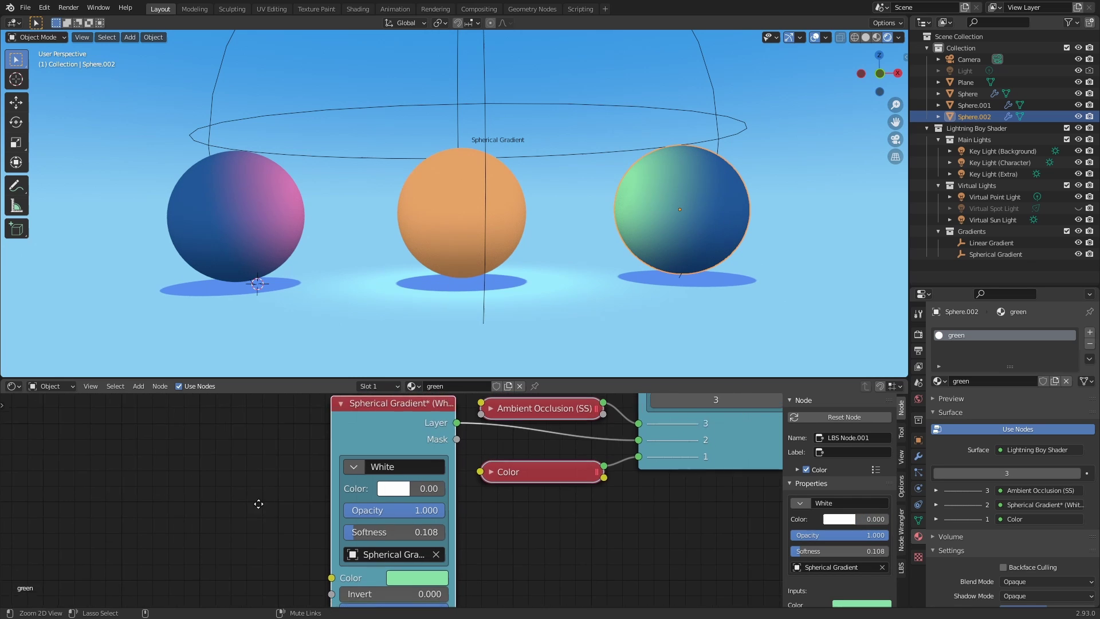
- Clear the target object of the White gradient instance and pick the Spherical Gradient empty as its target
click(434, 552)
click(433, 552)
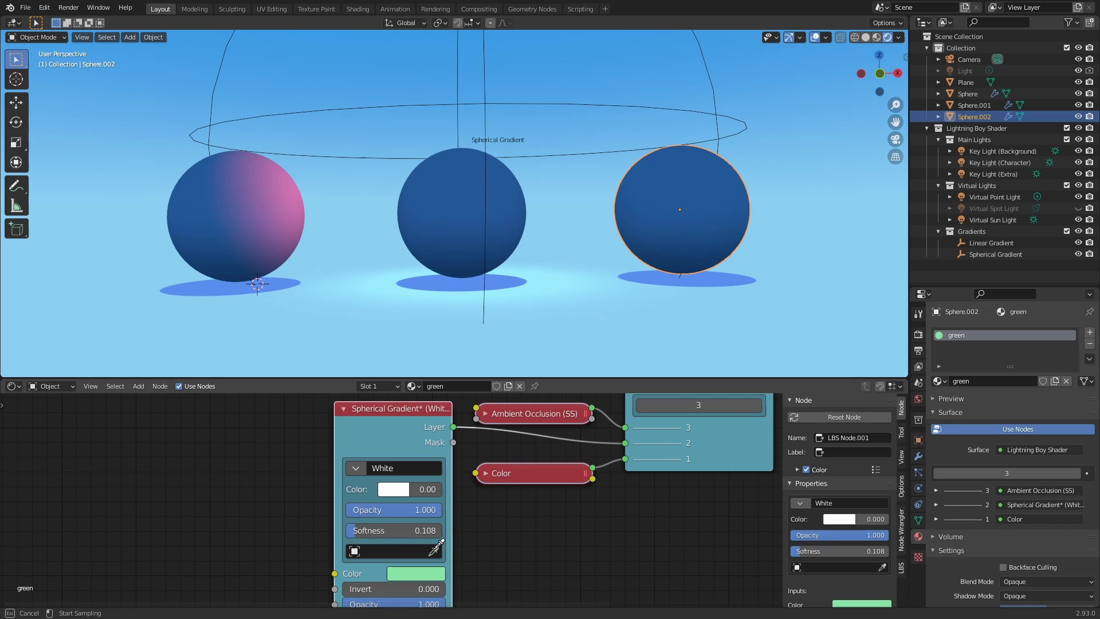
click(484, 80)
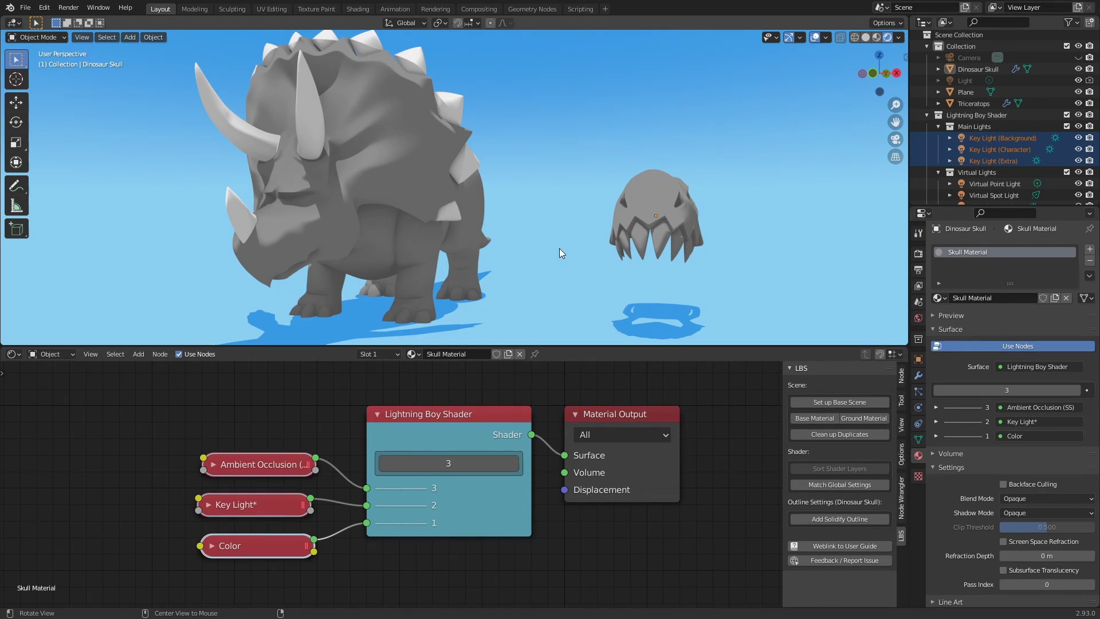
- Add a solidify outline to the Dinosaur Skull with the LBS add-on
middle_drag(559, 249, 531, 246)
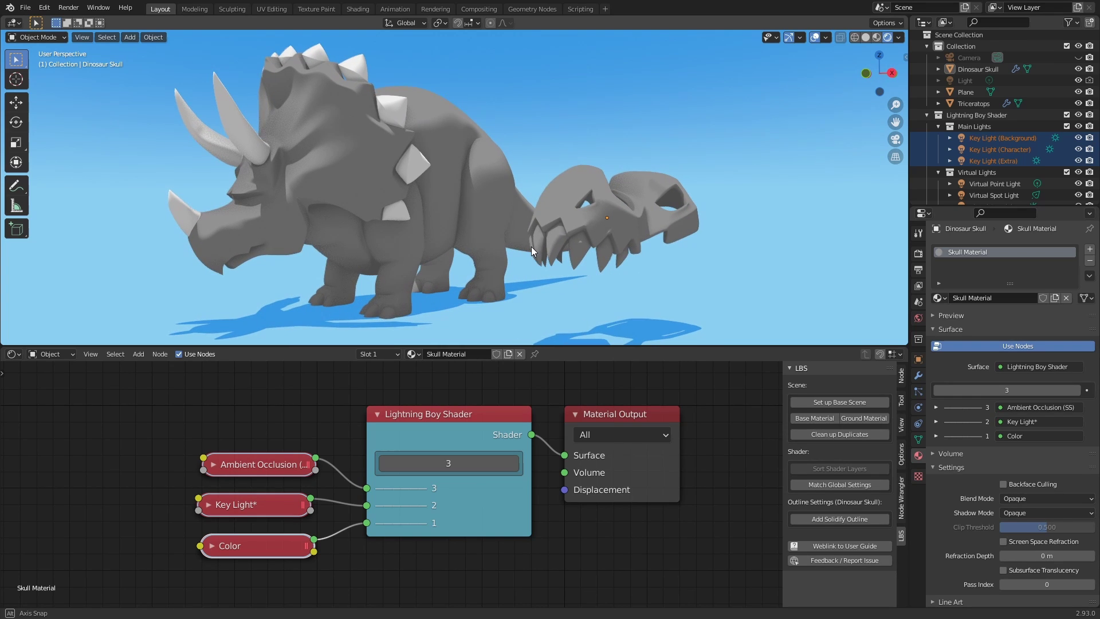
click(636, 229)
click(836, 518)
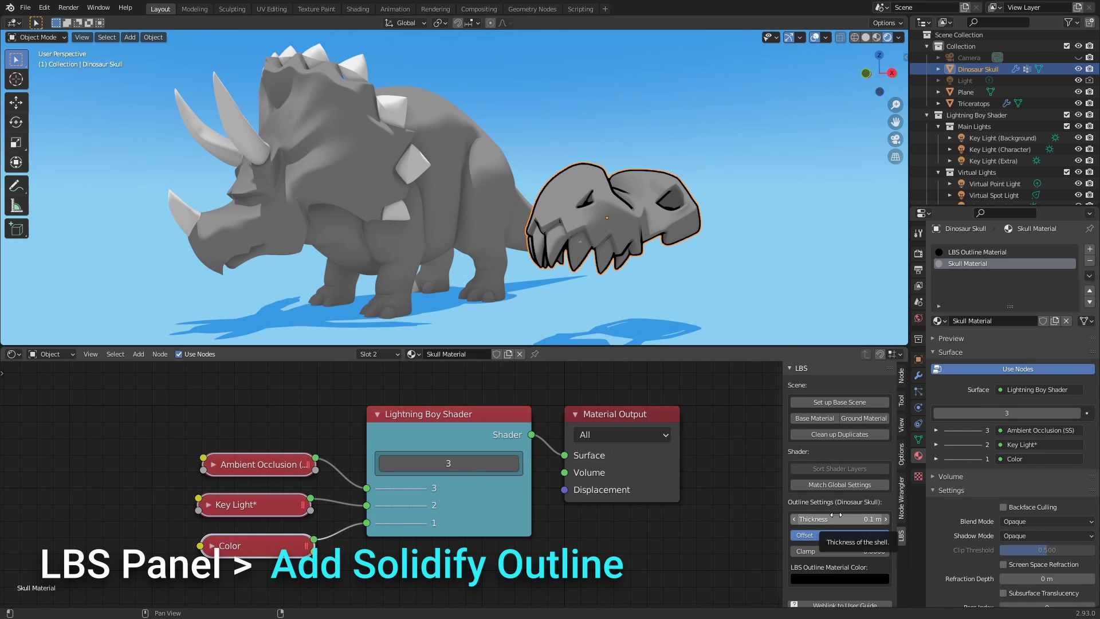
- Set the skull outline's Thickness to 0.16 m, its Clamp to 0.1264 and the LBS Outline Material colour to black
drag(834, 517, 833, 548)
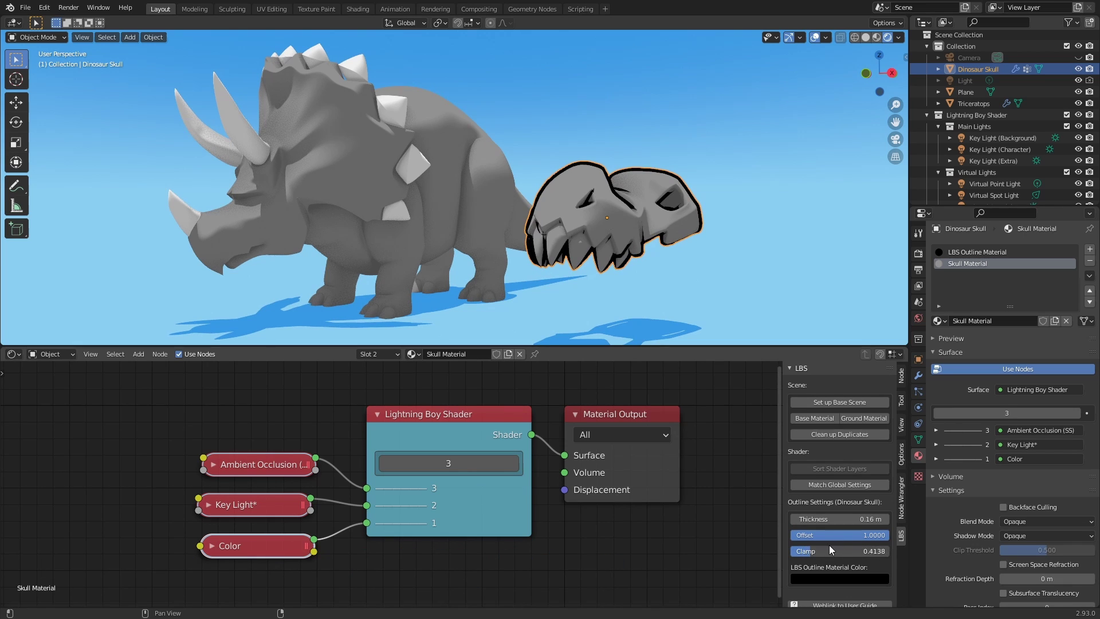
click(833, 578)
drag(888, 471, 892, 528)
middle_drag(480, 216, 476, 215)
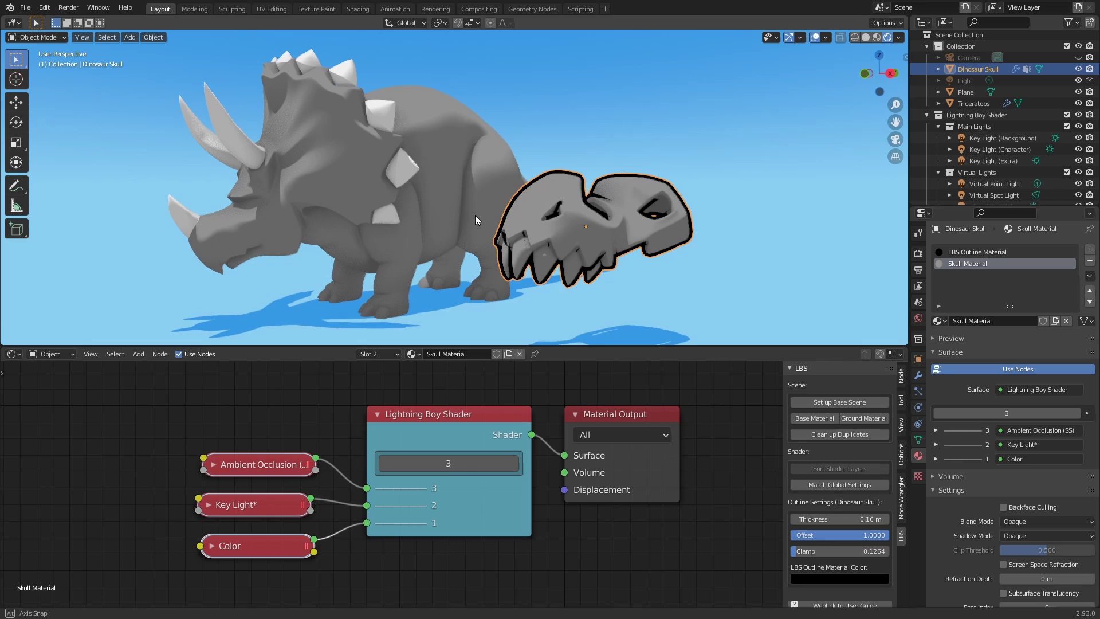
- Add per-material solidify outlines to the Triceratops and set the Horns Material outline colour to white
click(444, 205)
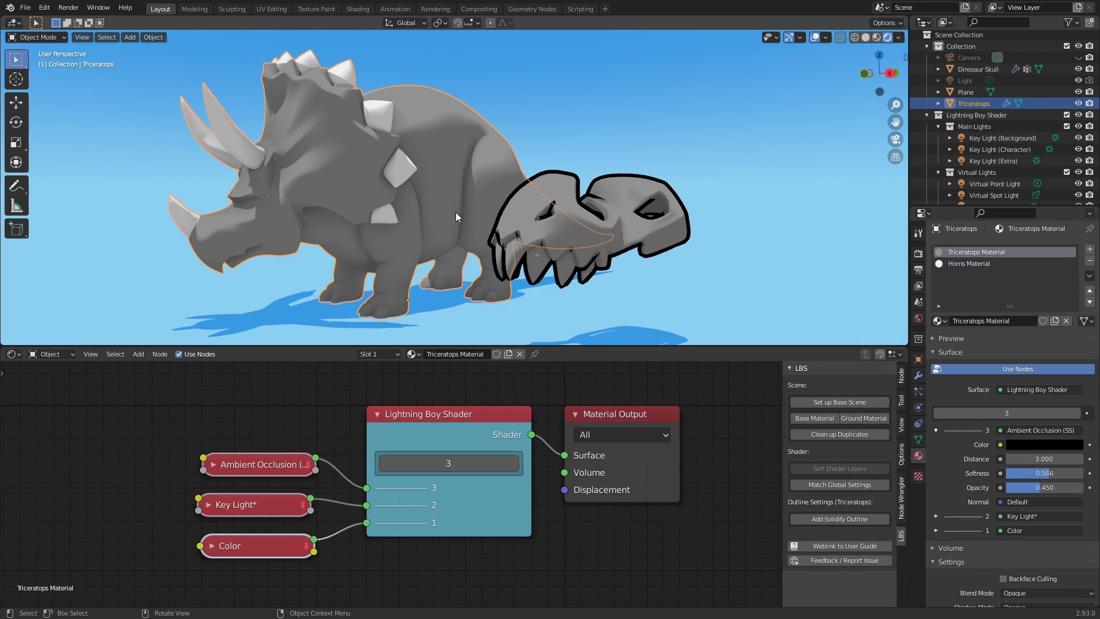
shift+click(834, 518)
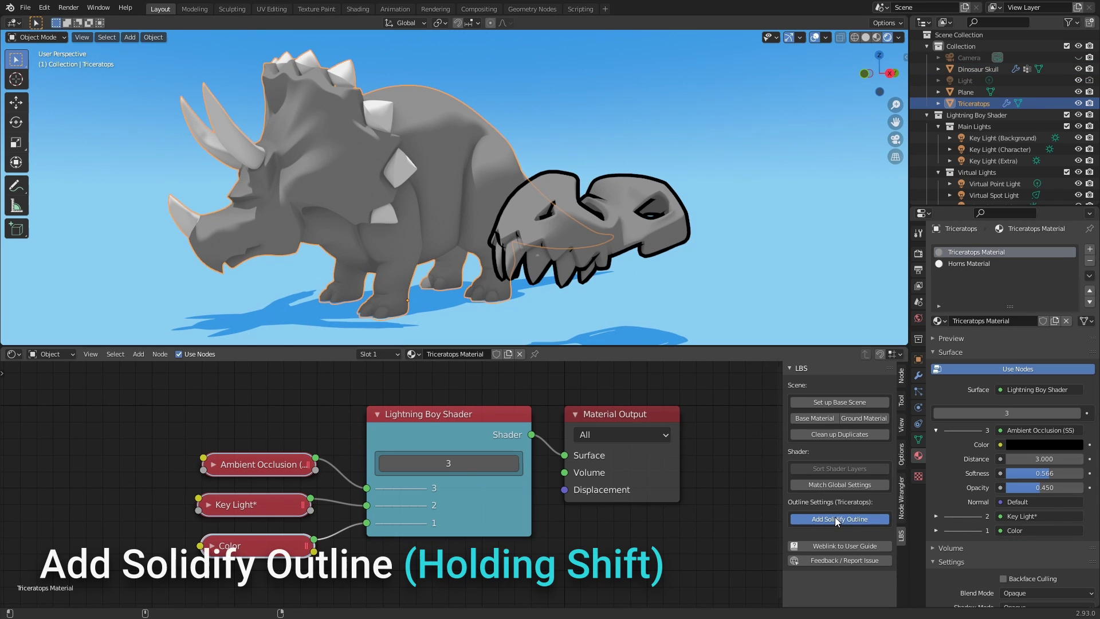
click(997, 274)
click(1039, 410)
drag(1073, 326, 1063, 215)
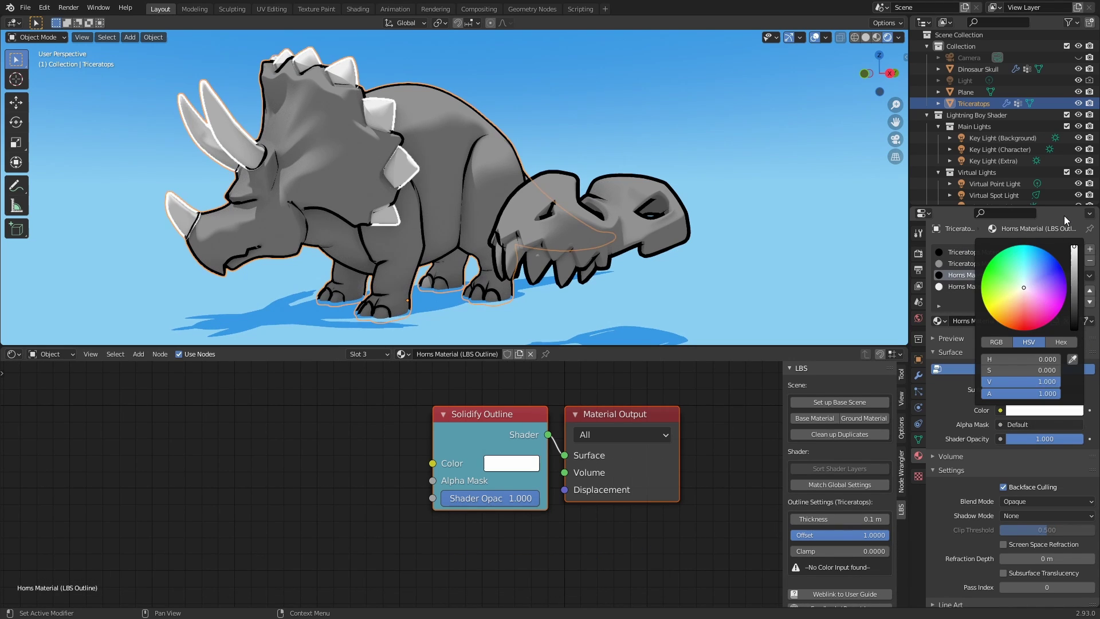
middle_drag(518, 224, 534, 222)
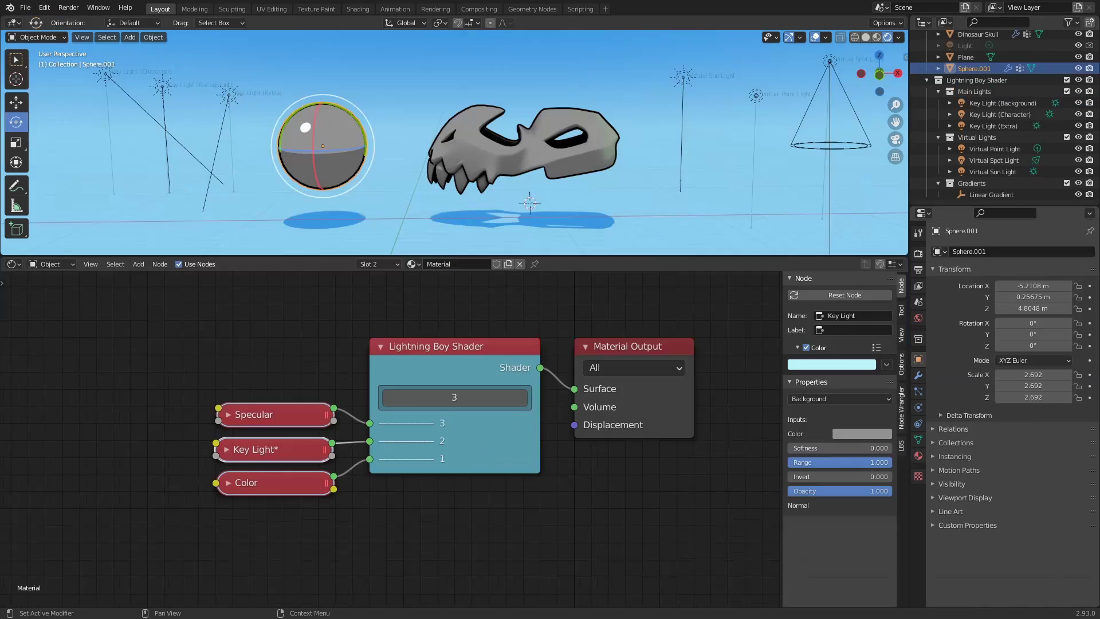
- Pull out and expand the sphere material's Key Light node, try the Character light and set the node to Extra
drag(290, 450, 158, 448)
middle_drag(168, 468, 317, 438)
key(h)
click(307, 458)
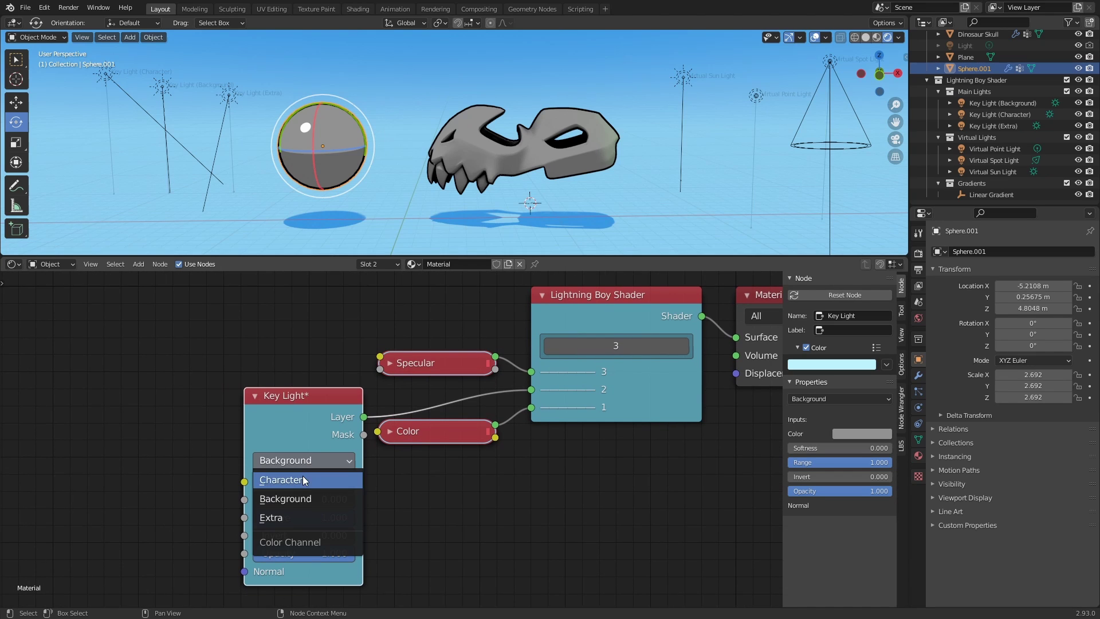
click(303, 478)
click(307, 459)
click(300, 517)
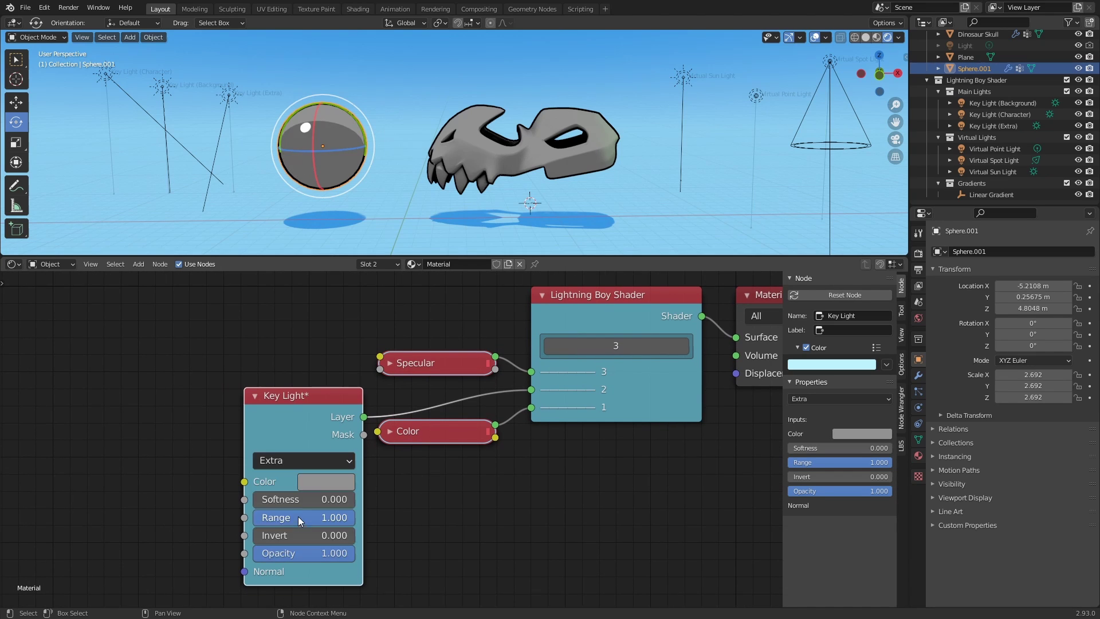
- Rotate the Key Light (Extra) to about -7.4°, 42.4°, 87.5° to change the sphere's shading
click(223, 122)
key(r)
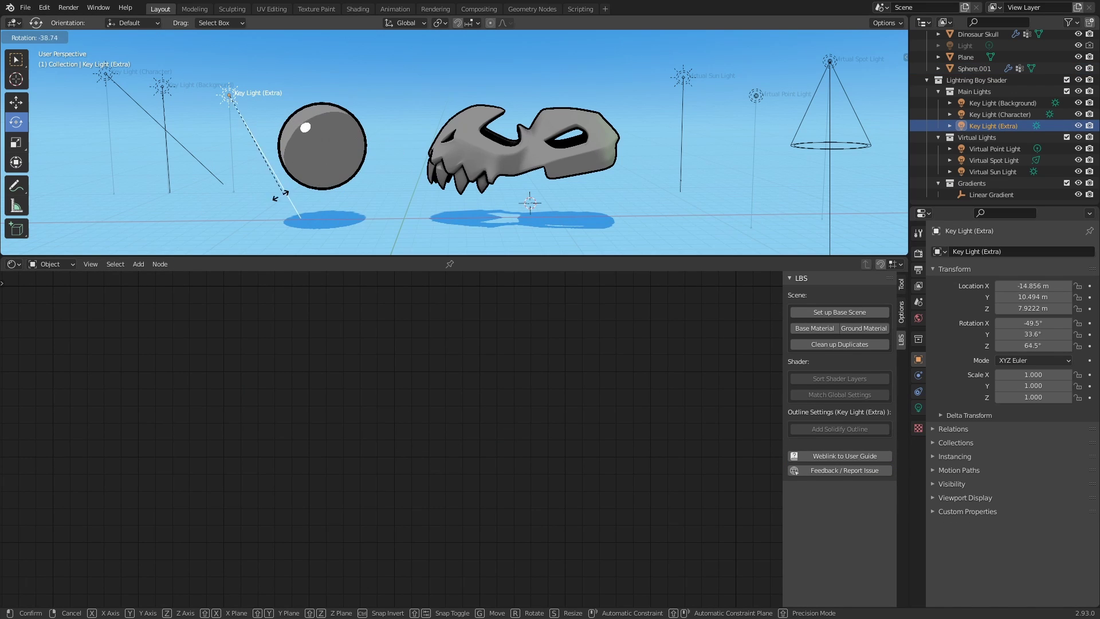
click(217, 206)
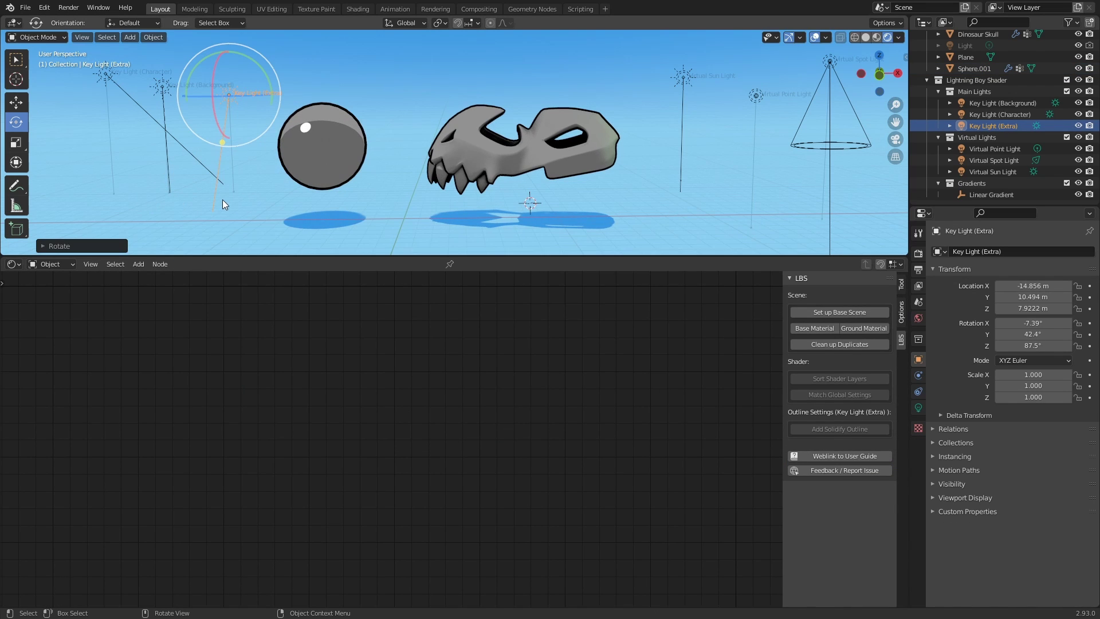
- Pick through the three virtual lights and move the Virtual Point Light above the Dinosaur Skull
click(682, 81)
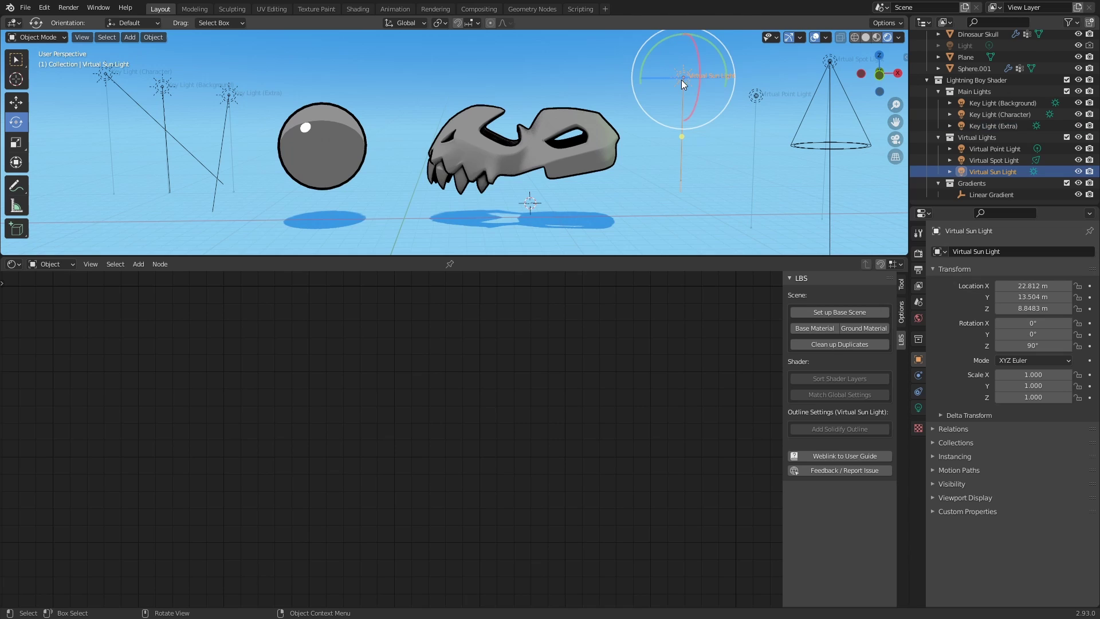
click(758, 95)
click(816, 71)
click(757, 95)
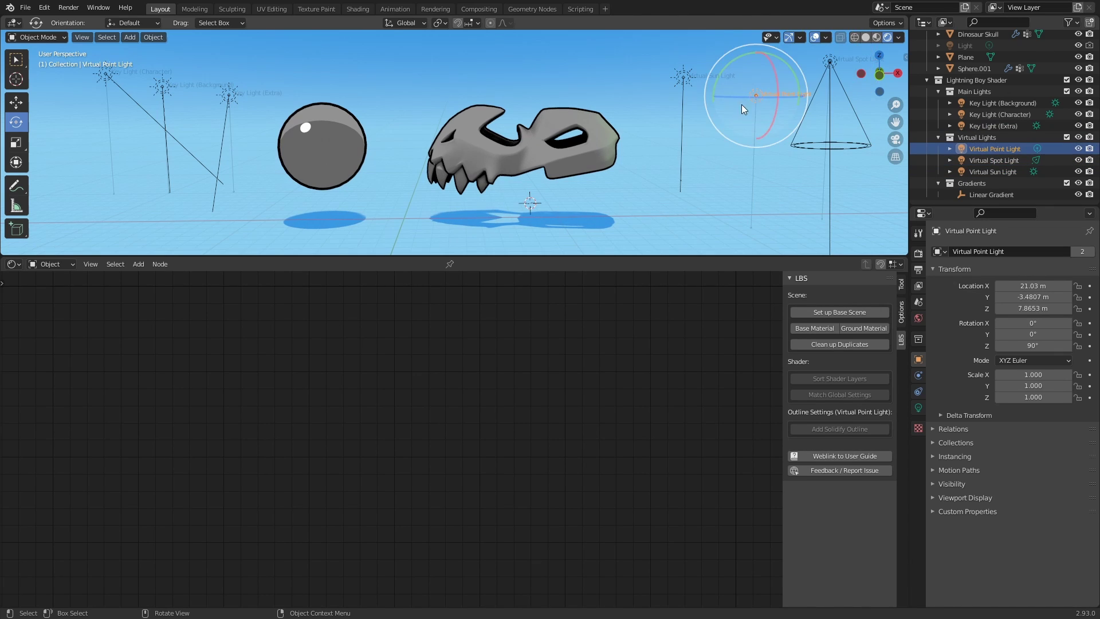
key(g)
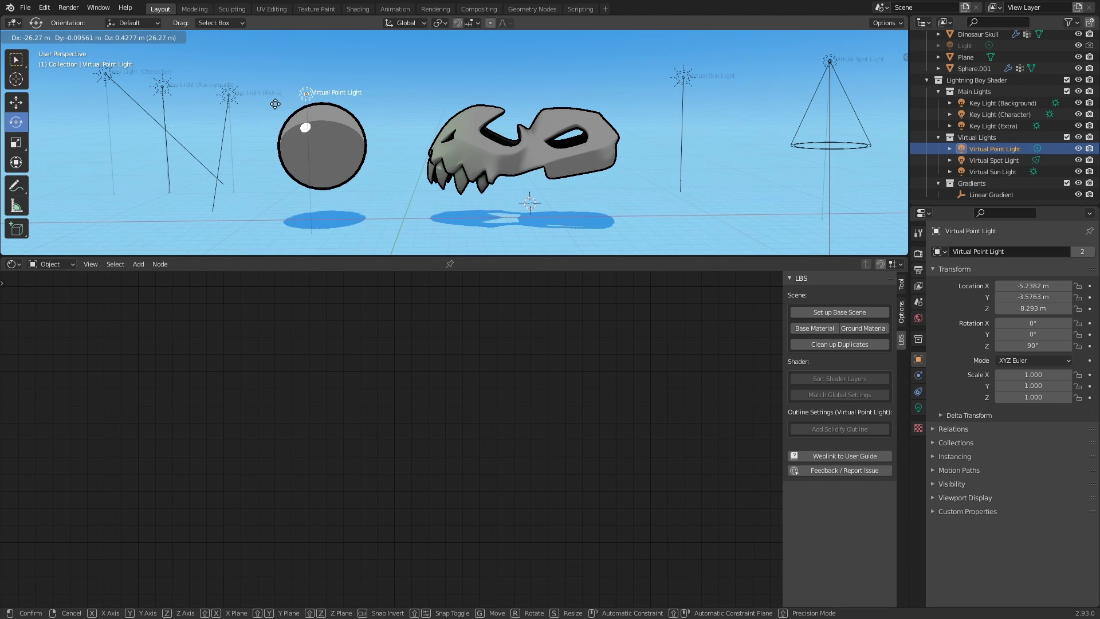
click(476, 102)
- Cut the Ambient Occlusion (SS) link to the Opacity of the skull's Virtual Point Light node, examine the skull up close and undo the cut
click(472, 146)
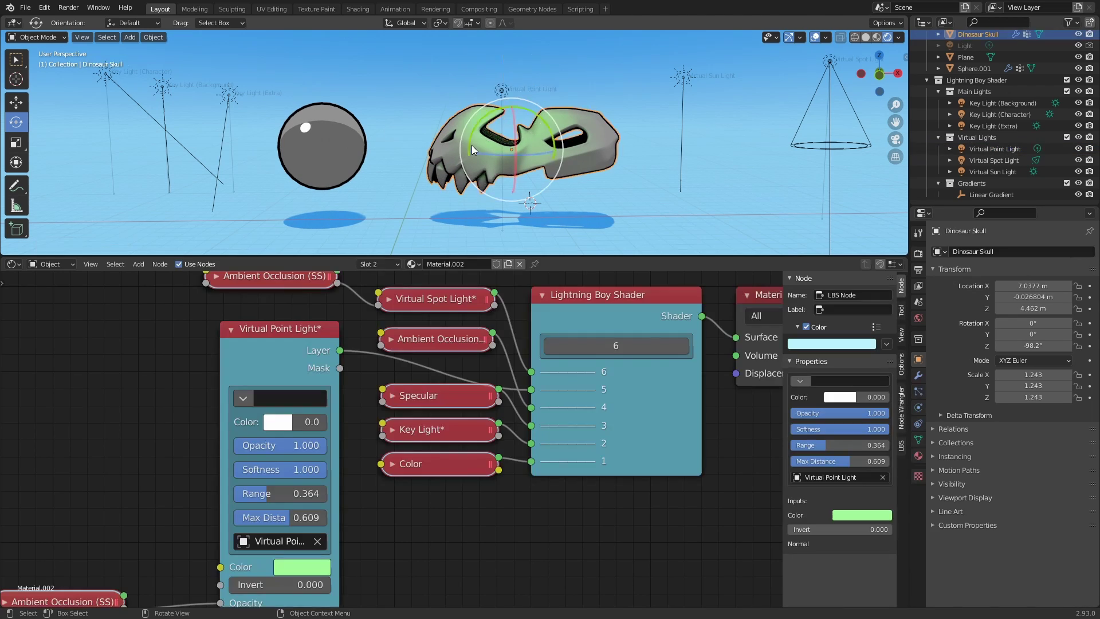
middle_drag(367, 390, 440, 363)
click(373, 330)
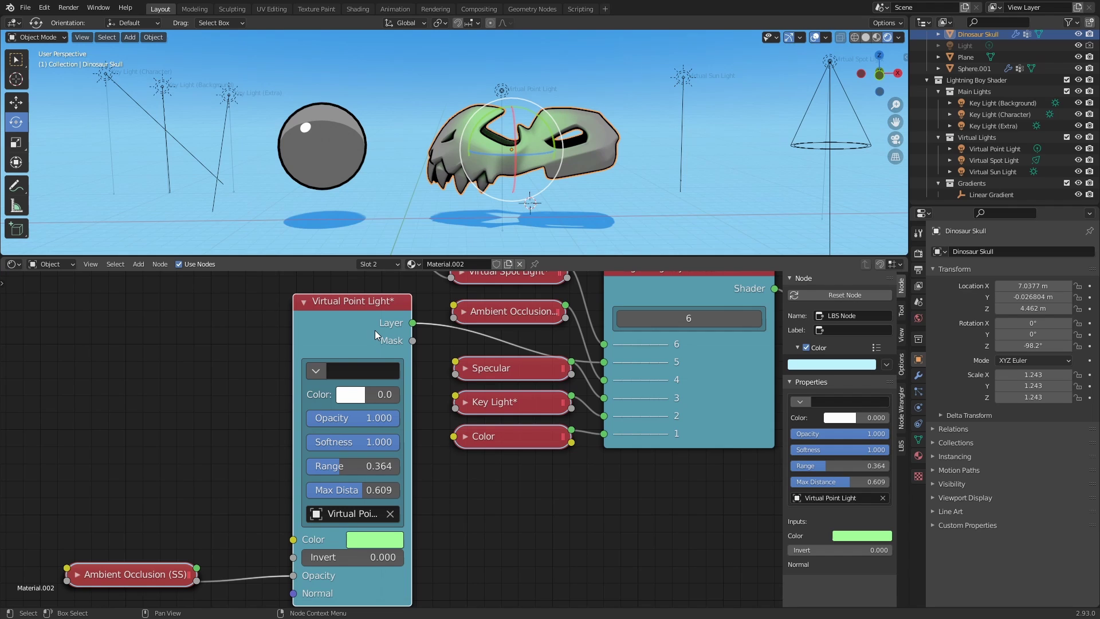
middle_drag(267, 427, 370, 344)
drag(139, 450, 252, 516)
click(335, 523)
ctrl+right_drag(366, 537, 366, 535)
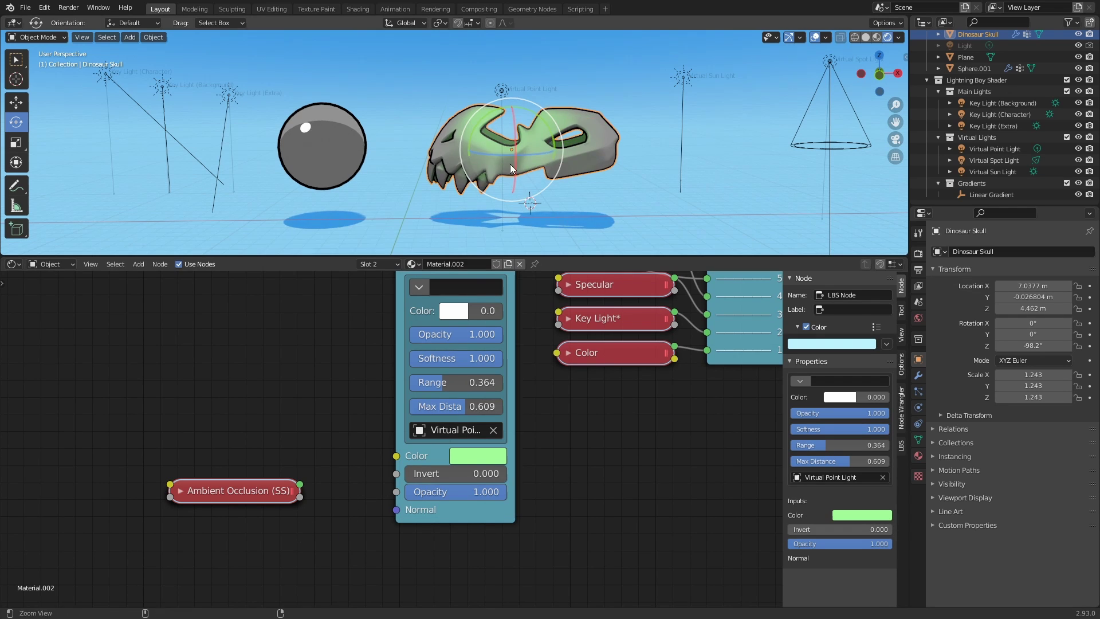
scroll(598, 130, up, 5)
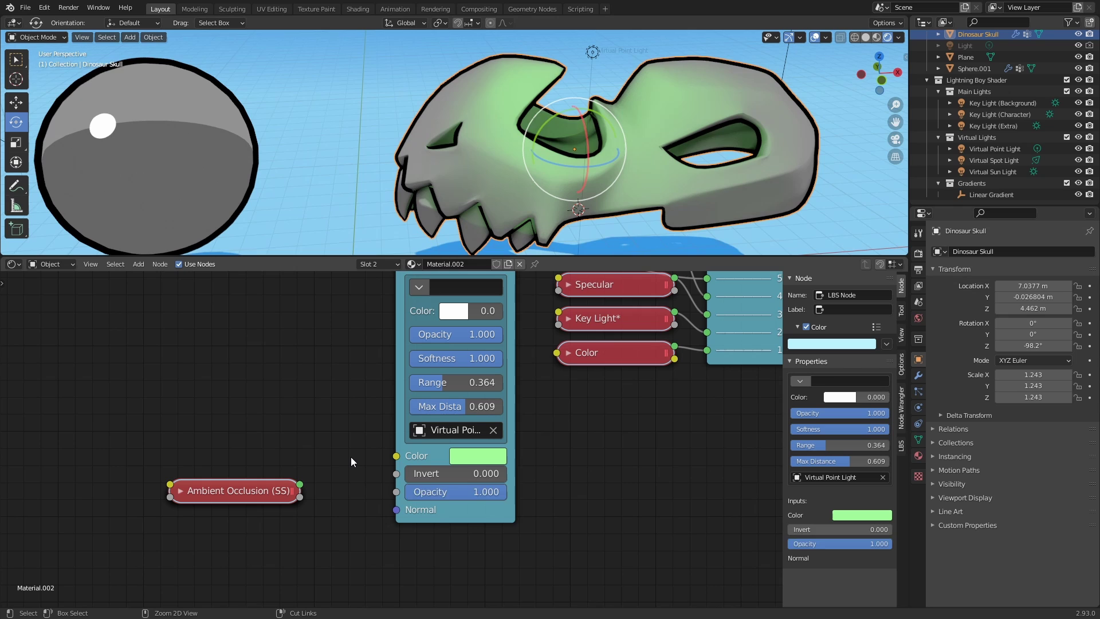
key(ctrl+z)
- Move the Virtual Spot Light over the Dinosaur Skull, to about X 7.48 m, Y -0.86 m, Z 11.92 m
scroll(629, 121, down, 6)
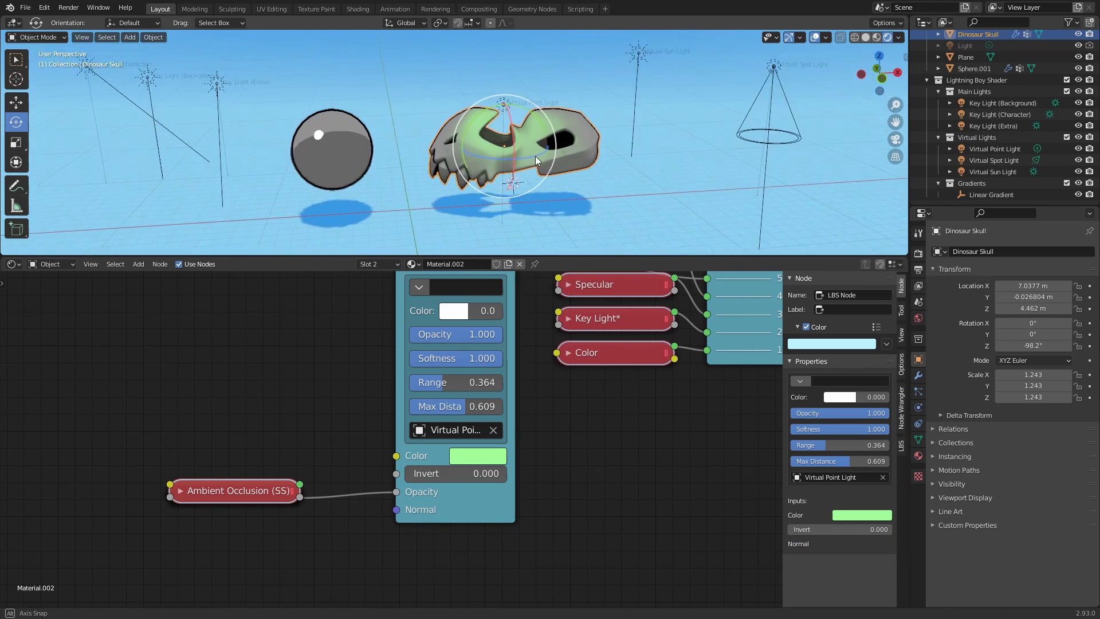
middle_drag(496, 170, 507, 167)
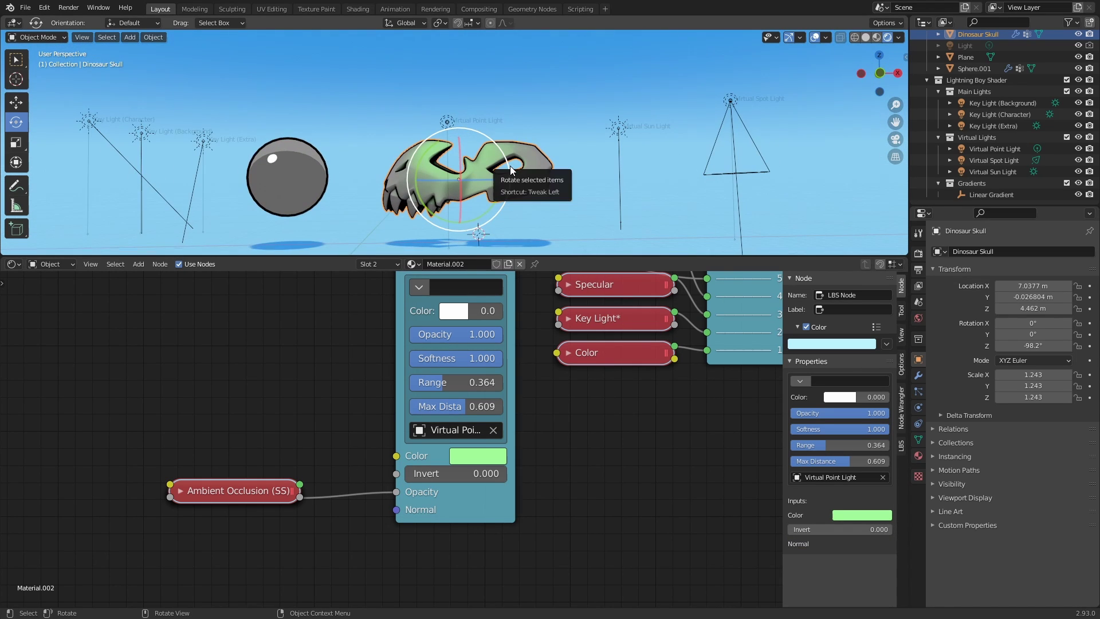
click(730, 112)
key(g)
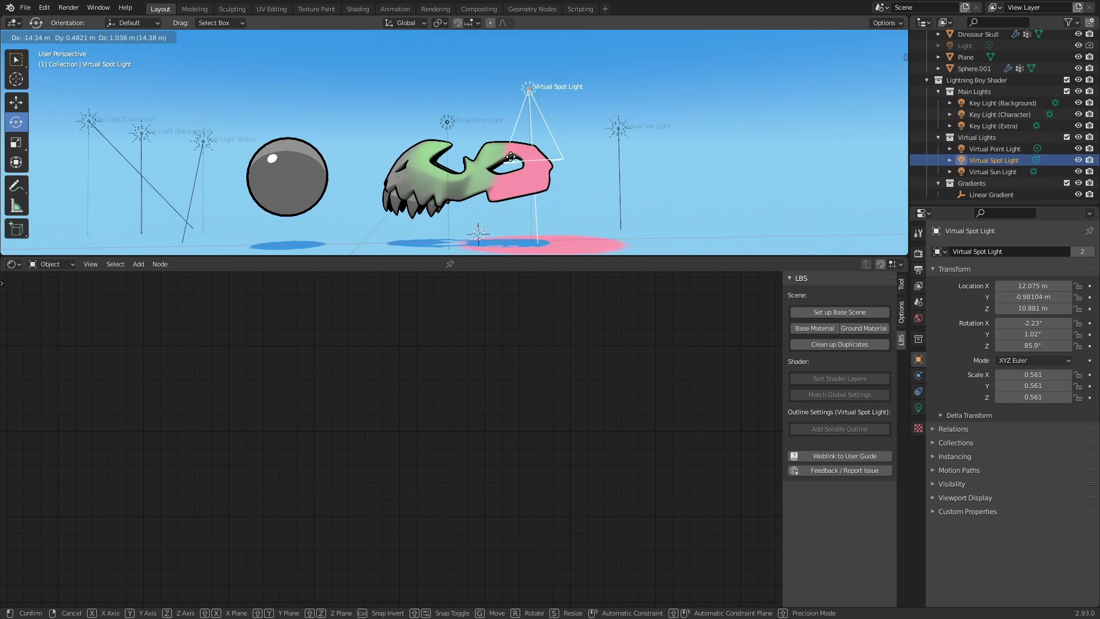
click(502, 162)
middle_drag(501, 162, 544, 181)
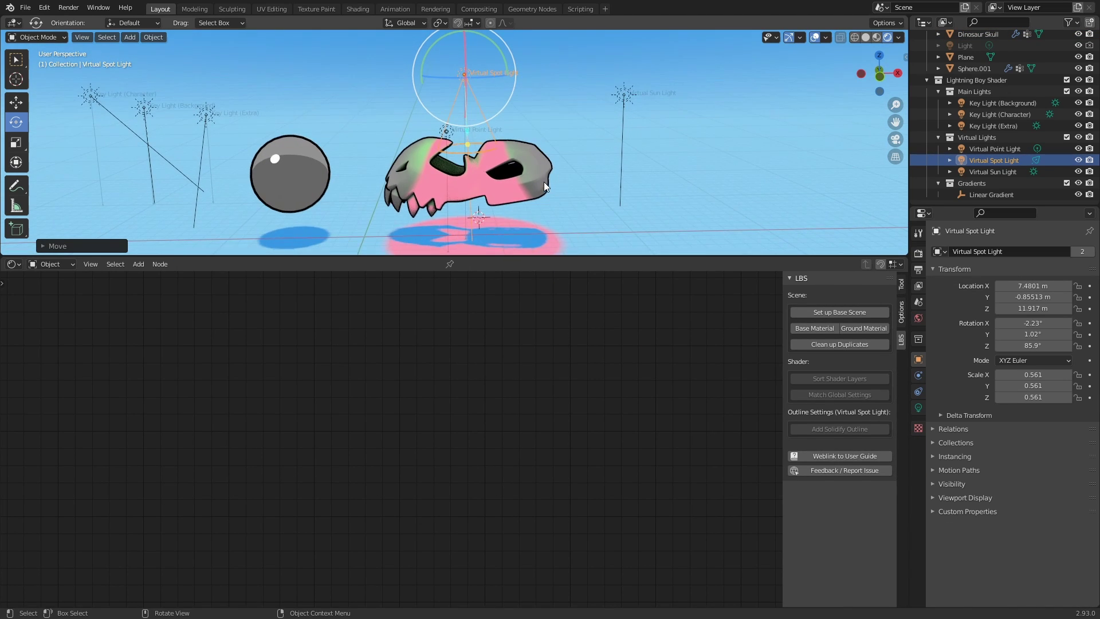
- Cut the Key Light link to the Opacity of the ground plane's virtual spot light node and undo the cut
click(528, 243)
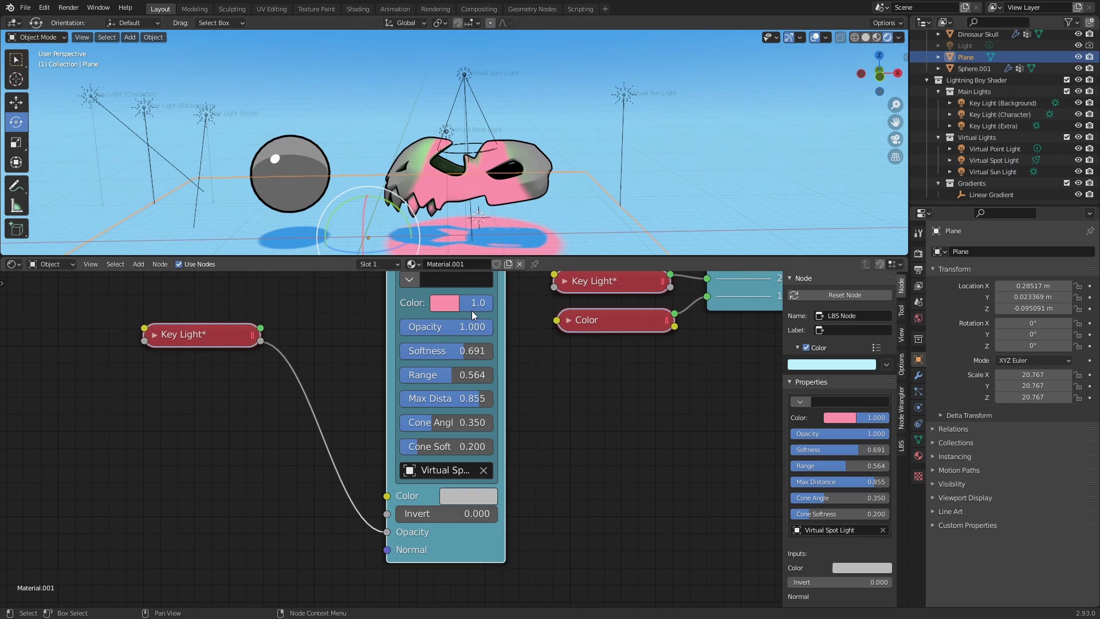
scroll(332, 422, up, 4)
ctrl+right_drag(304, 423, 260, 471)
key(ctrl+z)
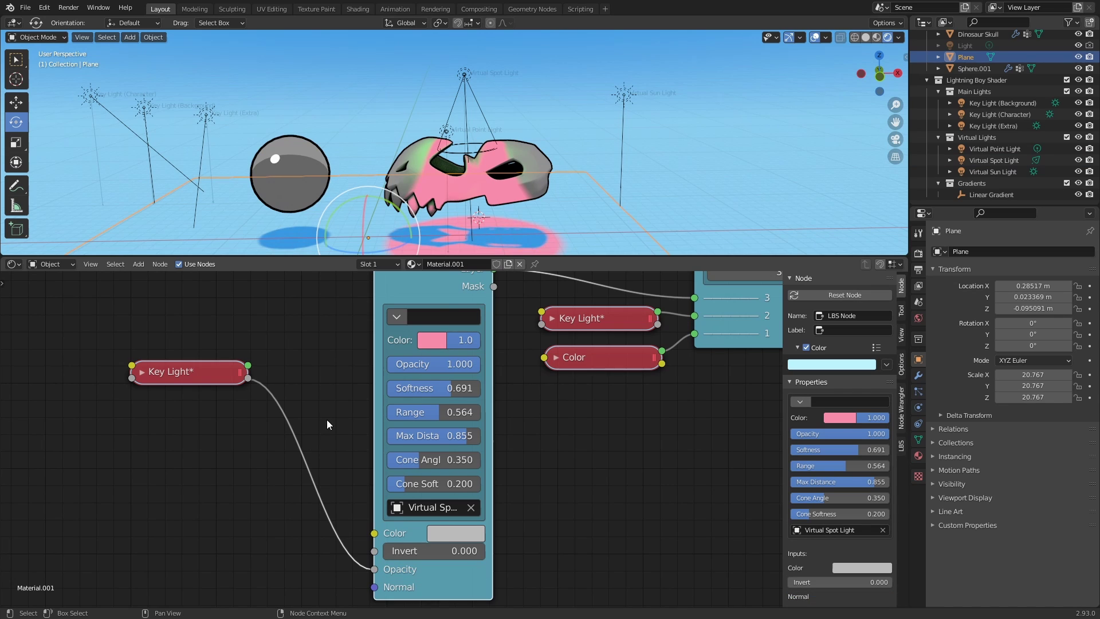
scroll(315, 421, down, 1)
middle_drag(485, 207, 492, 205)
drag(421, 450, 449, 469)
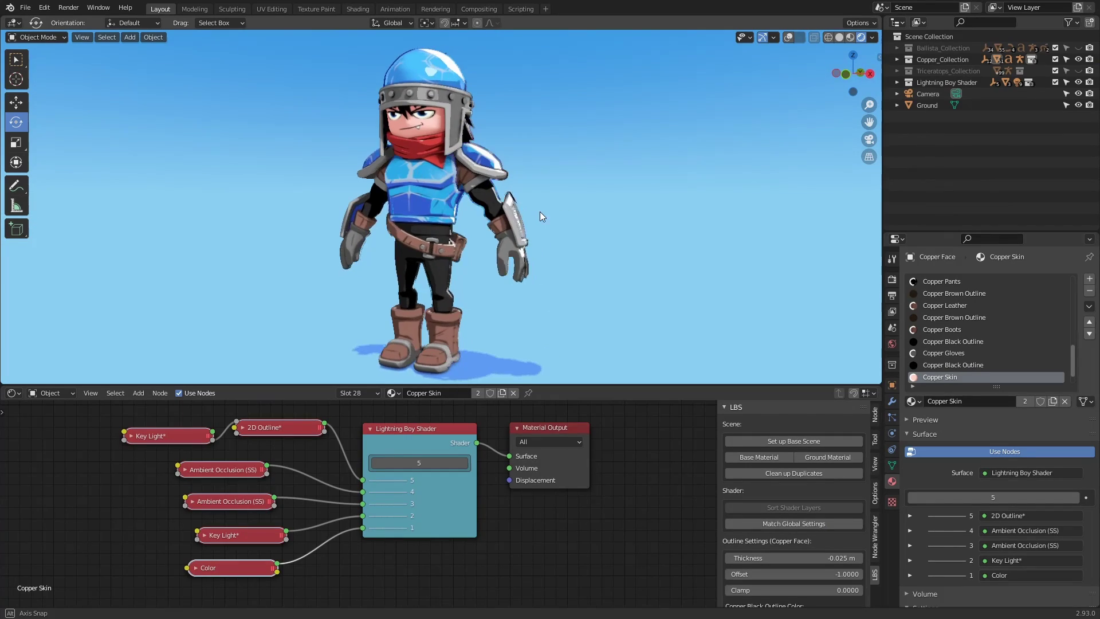
- Expand the Copper Skin material's Color node, adjust Color 1 to HSV 0.014, 0.620, 0.743 and collapse the node again
middle_drag(540, 211, 573, 209)
middle_drag(247, 525, 256, 500)
key(h)
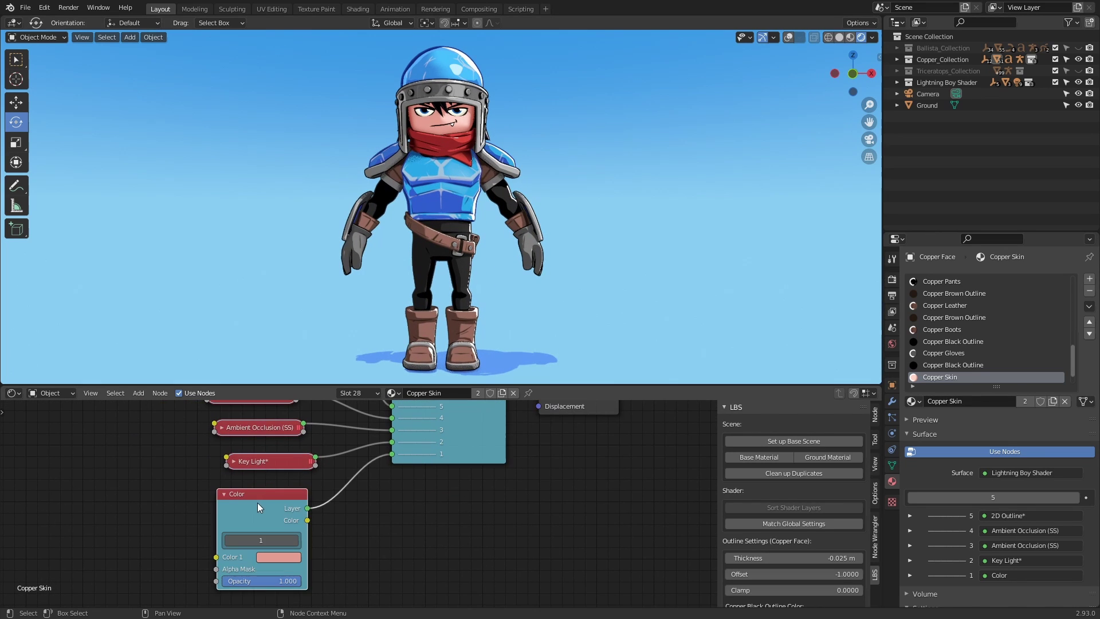
click(266, 552)
mouse_move(353, 404)
mouse_down()
mouse_move(357, 438)
mouse_move(356, 406)
mouse_up()
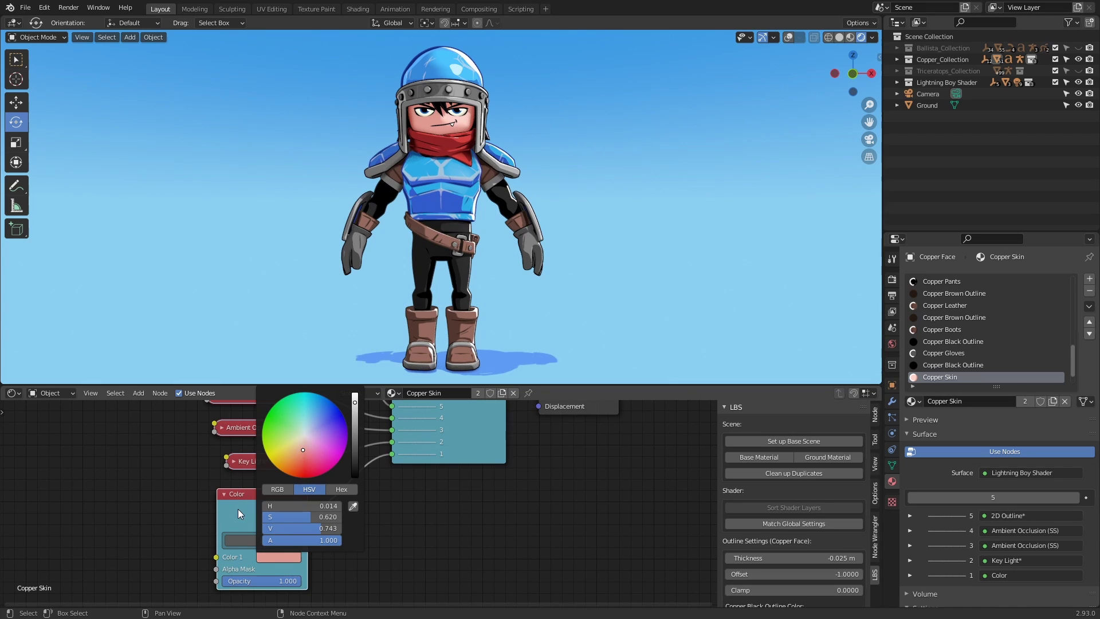
key(h)
key(Home)
- Reveal the Lightning Boy Shader node's global RGB curves and grade the character, placing a blue curve point at about X 0.48, Y 0.54
click(381, 442)
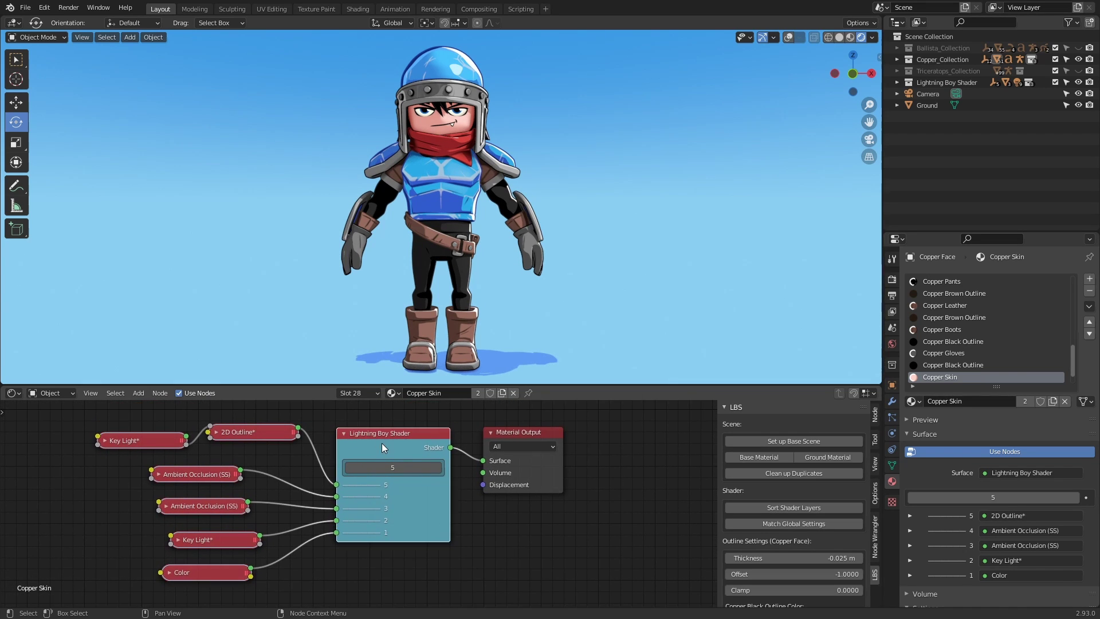
middle_drag(461, 531, 434, 507)
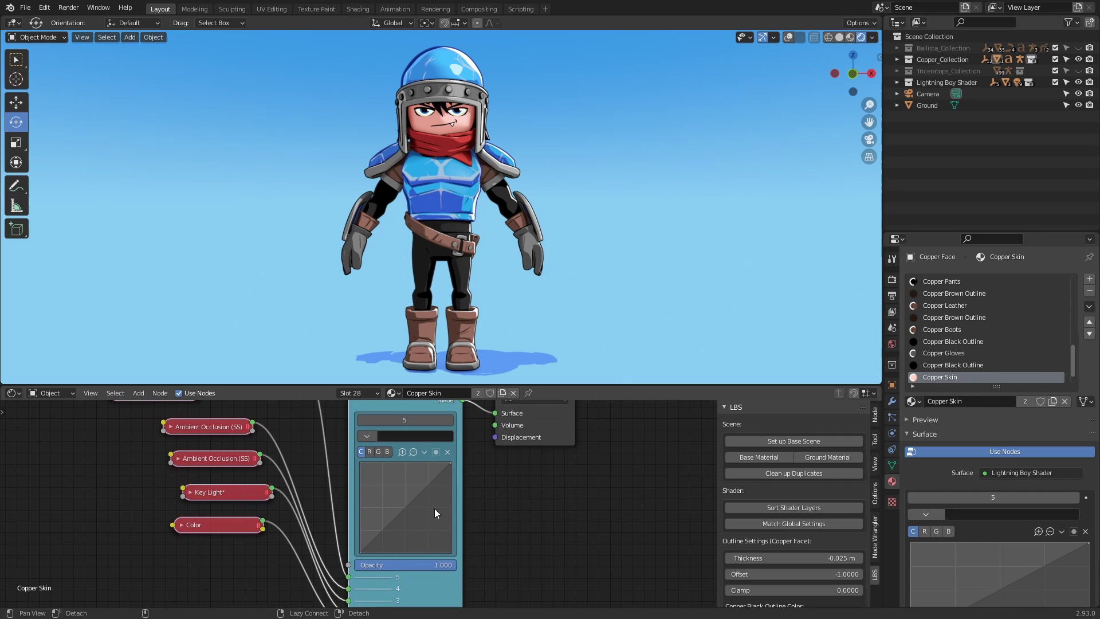
mouse_move(393, 516)
mouse_down()
mouse_move(429, 507)
mouse_move(435, 483)
mouse_move(457, 513)
mouse_move(410, 531)
mouse_move(407, 518)
mouse_up()
click(378, 452)
click(387, 452)
drag(449, 463, 403, 503)
click(406, 528)
mouse_move(507, 231)
middle_down()
mouse_move(462, 232)
mouse_move(526, 231)
middle_up()
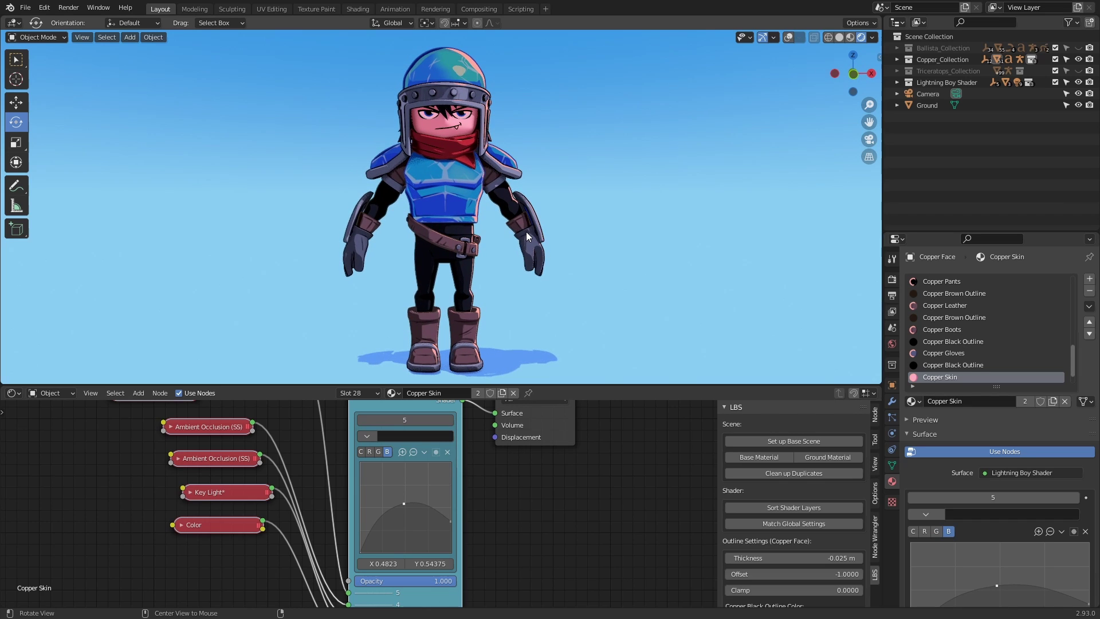
click(413, 437)
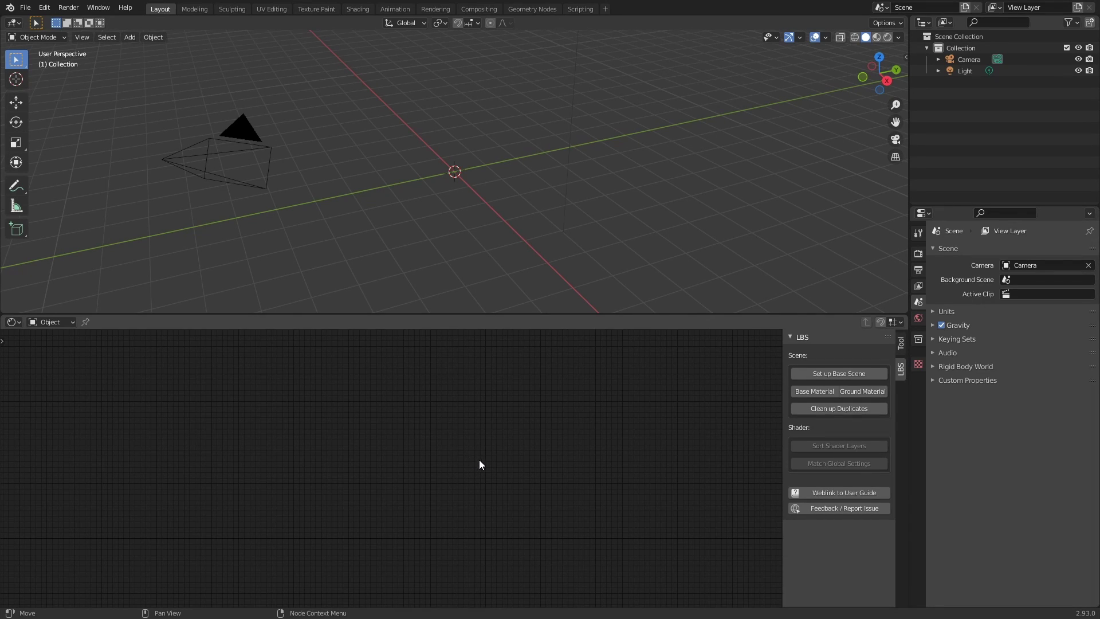
- Open the Lightning Boy Shader user guide in the browser and skim its installation, layers and lighting sections
click(807, 493)
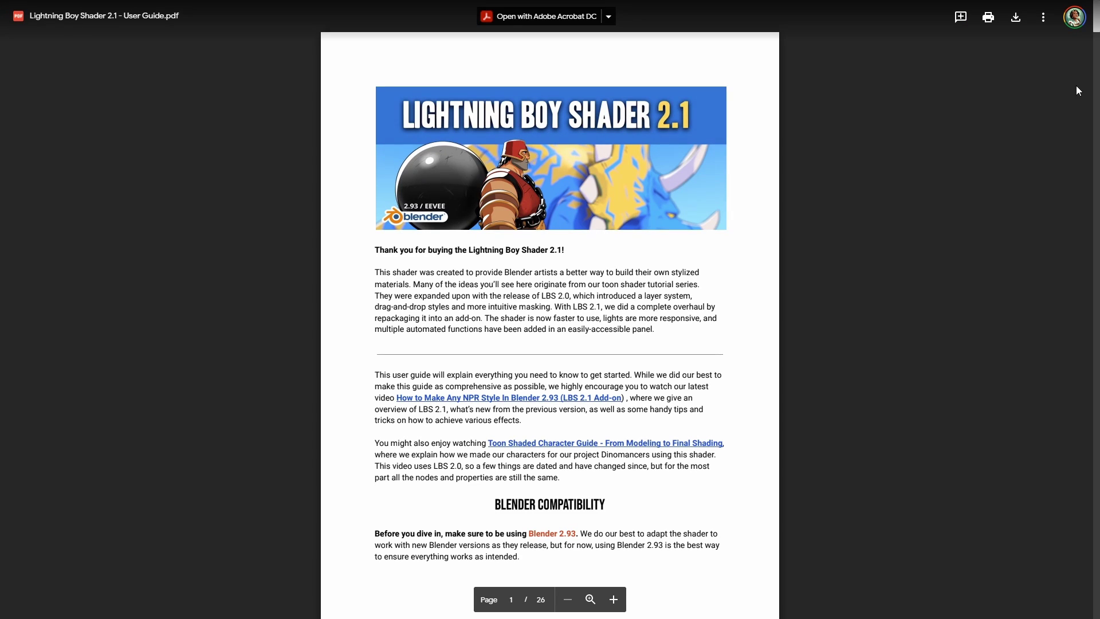
scroll(1097, 32, down, 9)
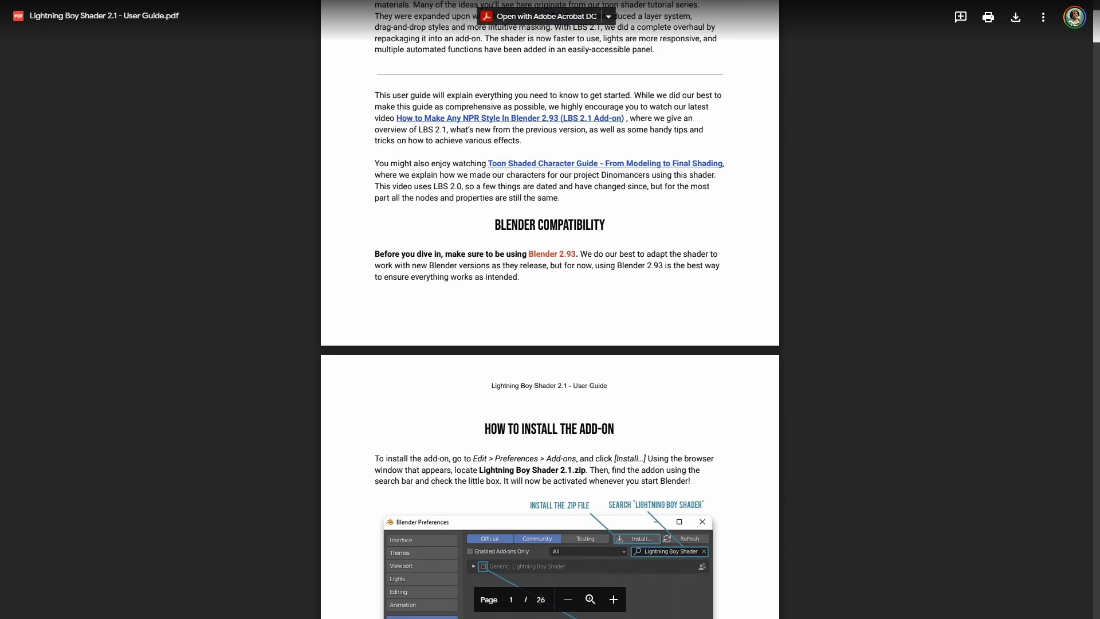
scroll(550, 309, down, 9)
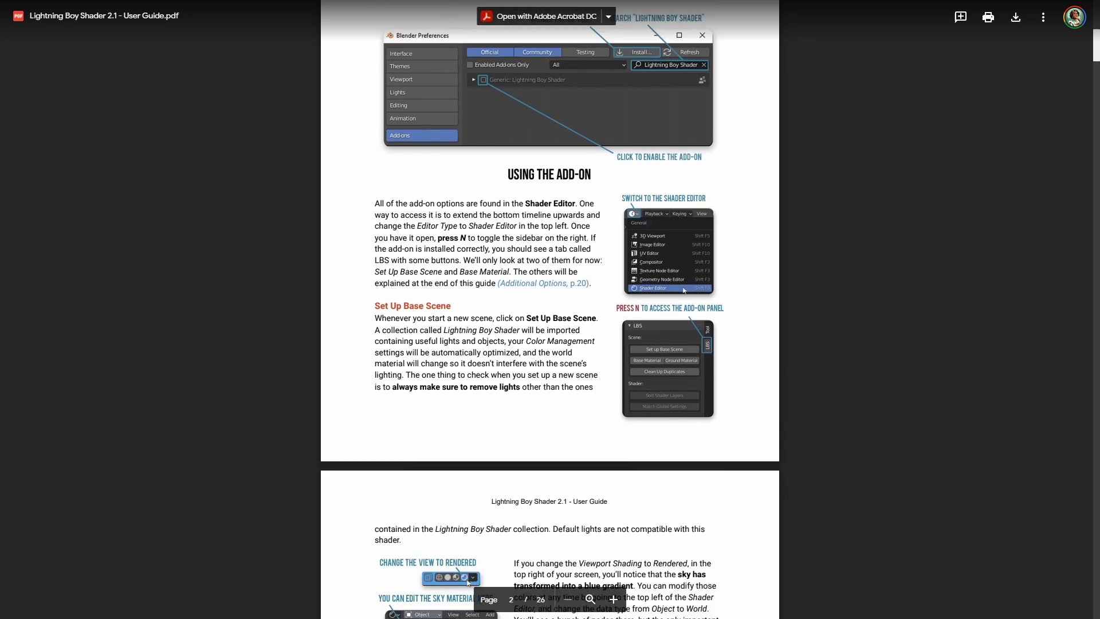
scroll(549, 309, down, 14)
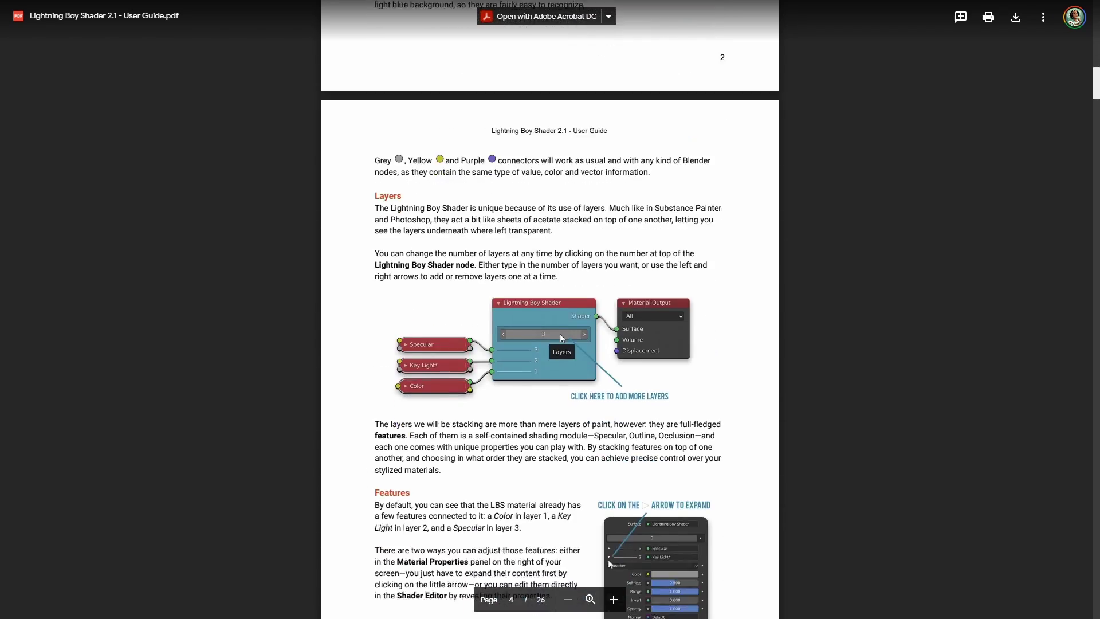
scroll(549, 310, down, 13)
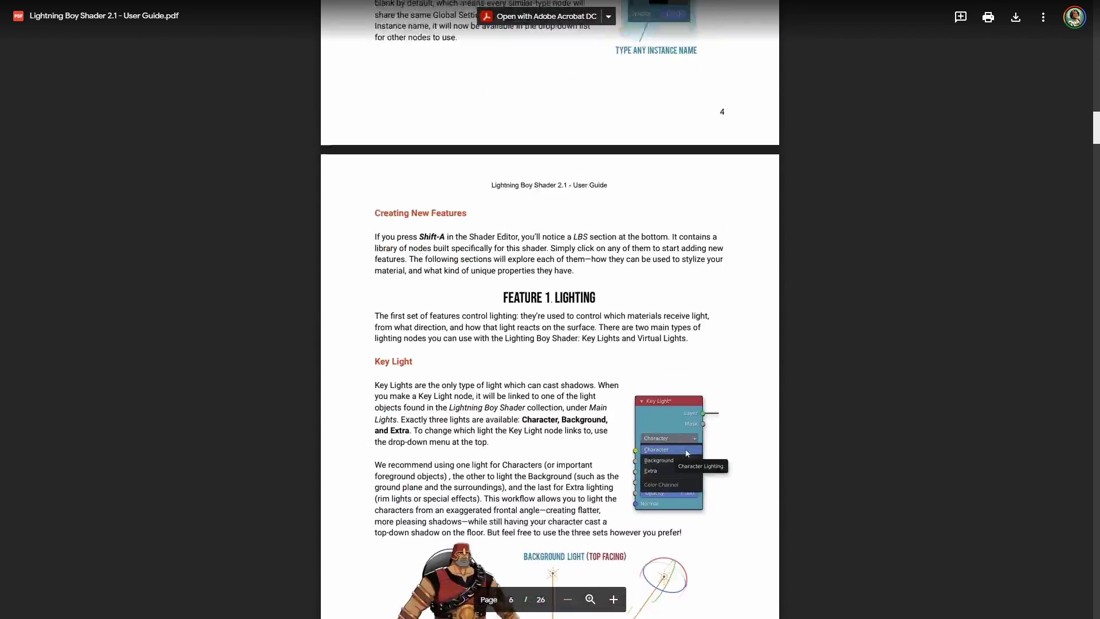
- Search the user guide for "ambient occ"
scroll(550, 309, up, 2)
key(ctrl+f)
text(ambient occ)
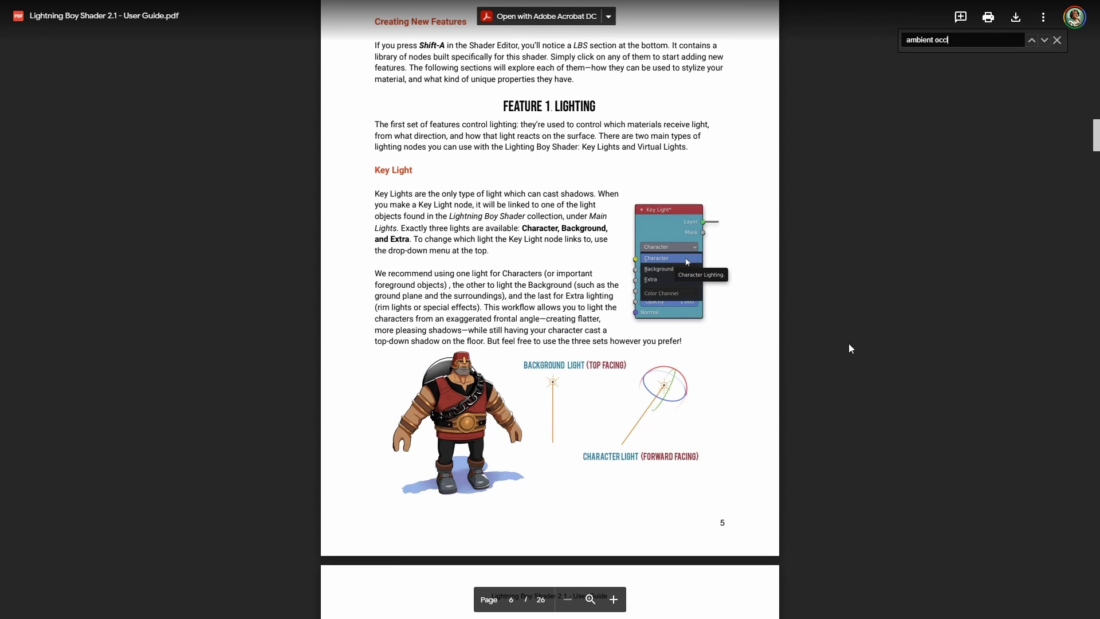
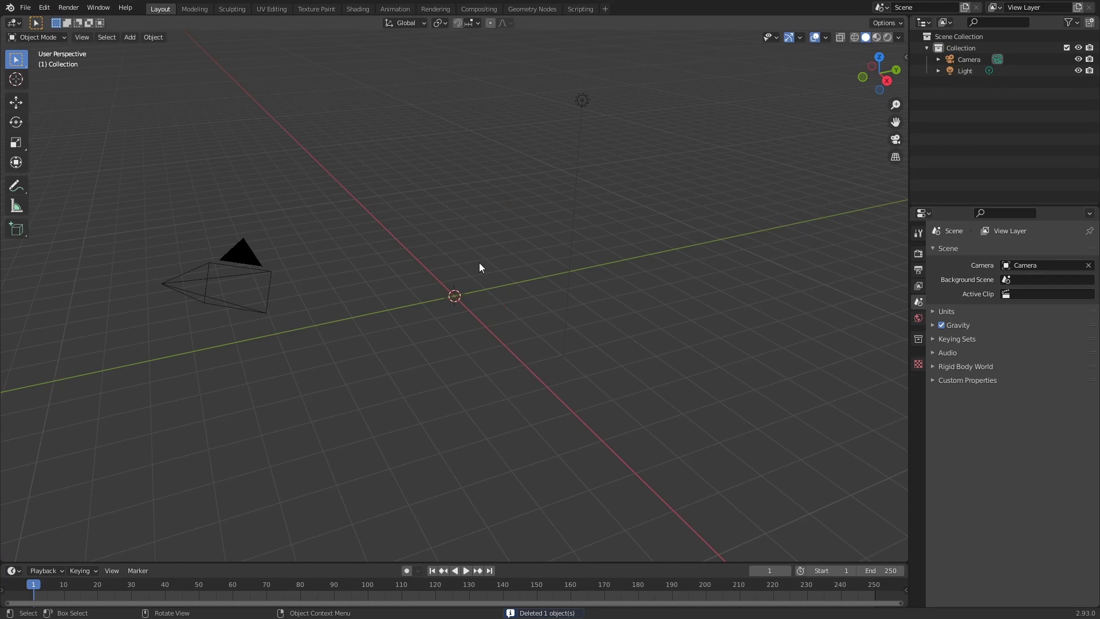
- Turn the timeline into an enlarged Shader Editor below the viewport and set up the Lightning Boy Shader base scene
middle_drag(475, 338, 569, 318)
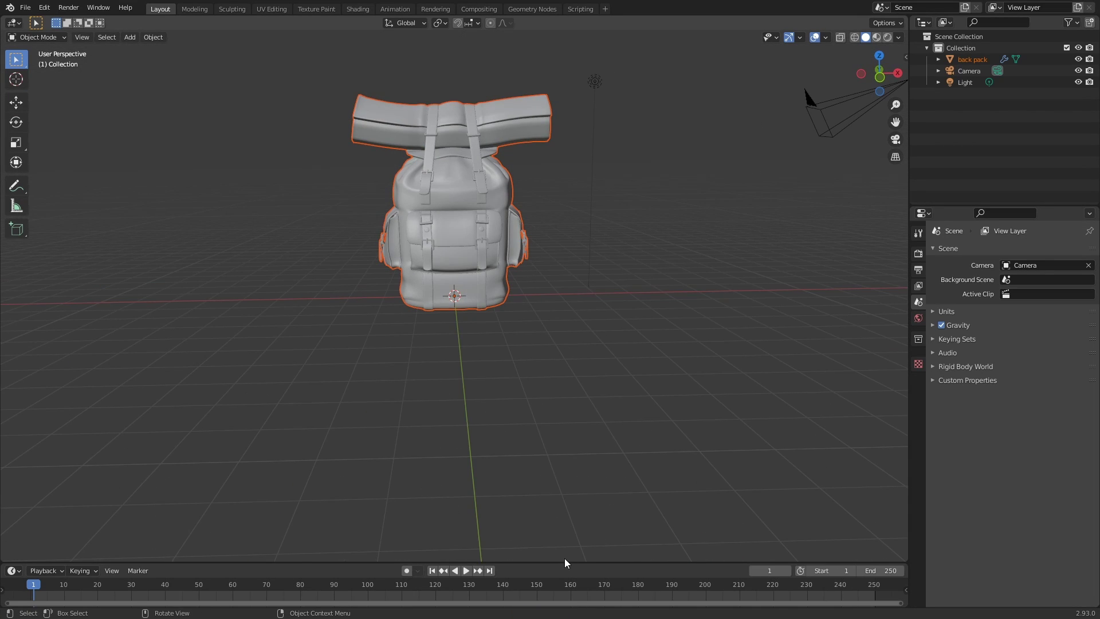
drag(563, 562, 344, 299)
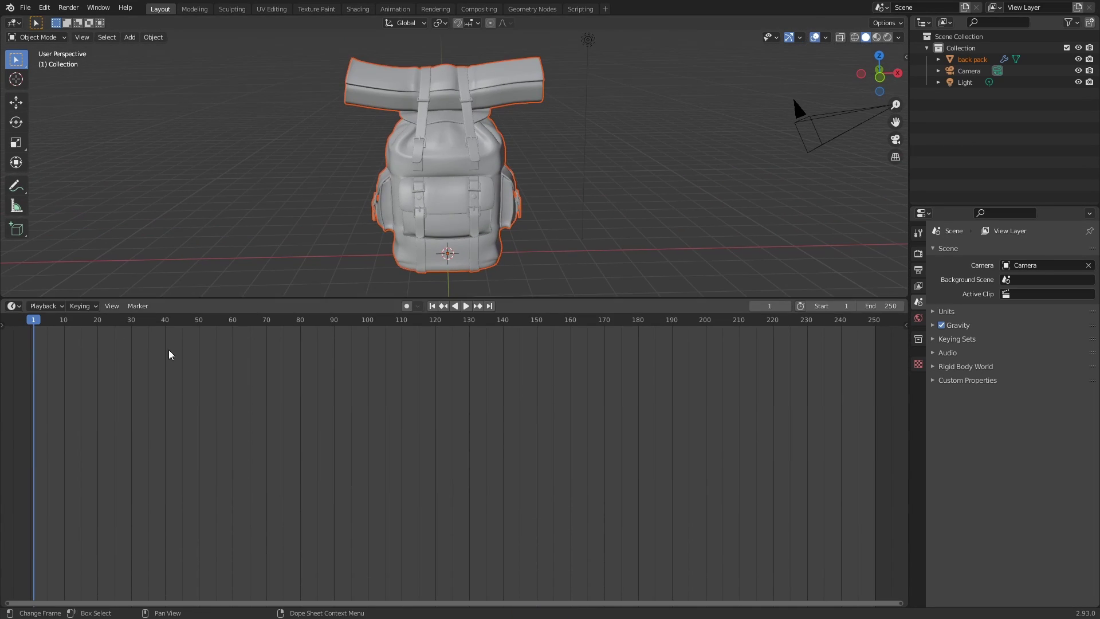
click(12, 306)
click(74, 419)
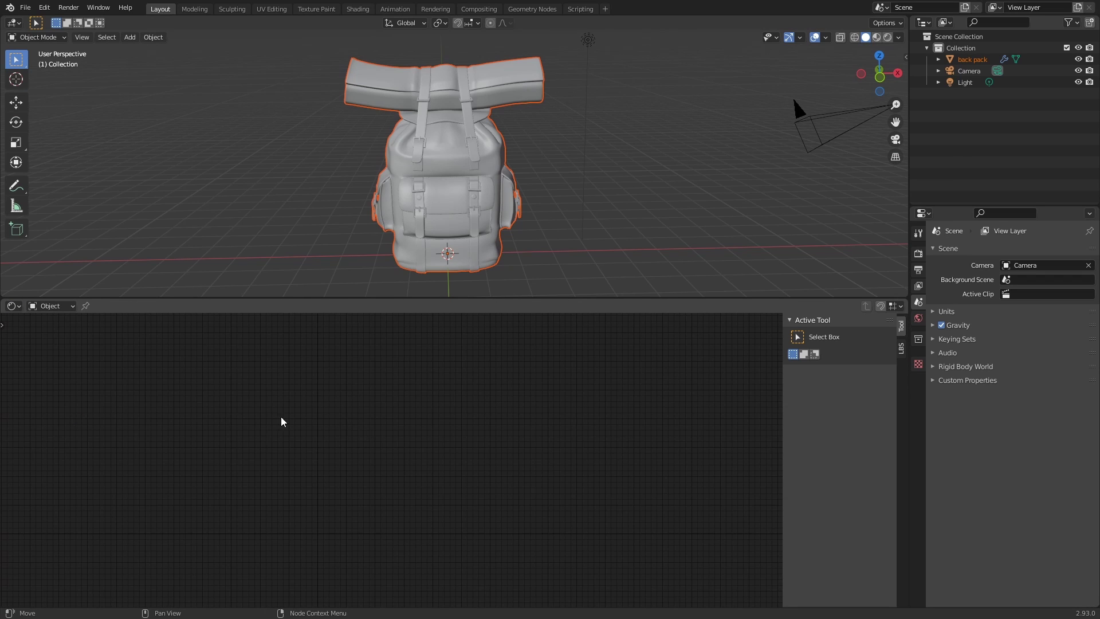
click(901, 350)
click(836, 355)
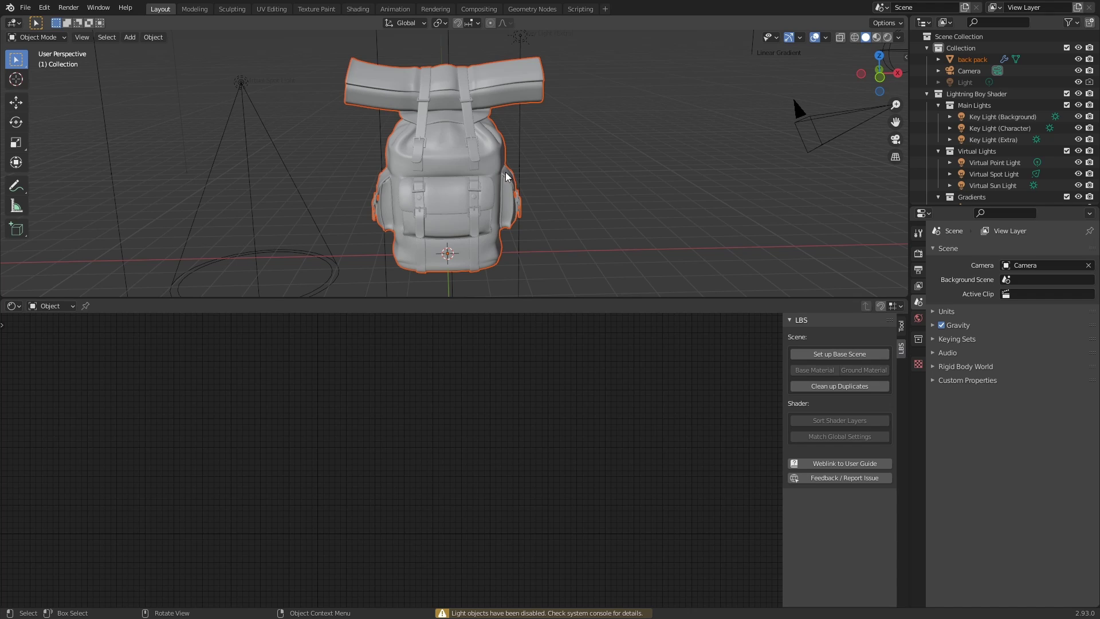
- Apply the Lightning Boy Shader base material to the backpack, show the viewport rendered and frame all the nodes
click(512, 181)
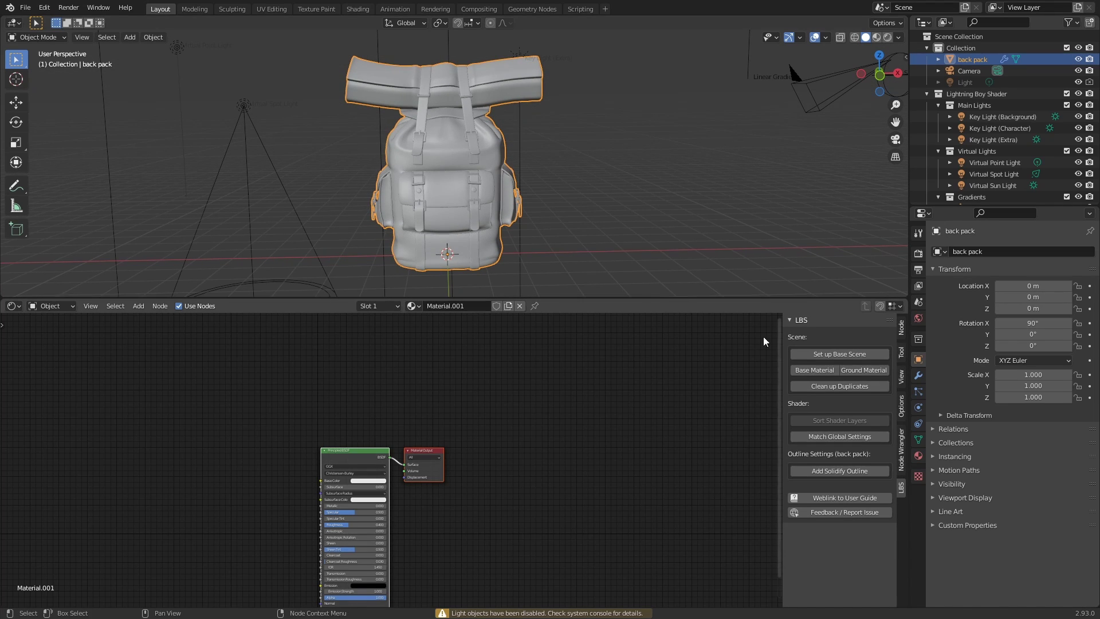
click(814, 369)
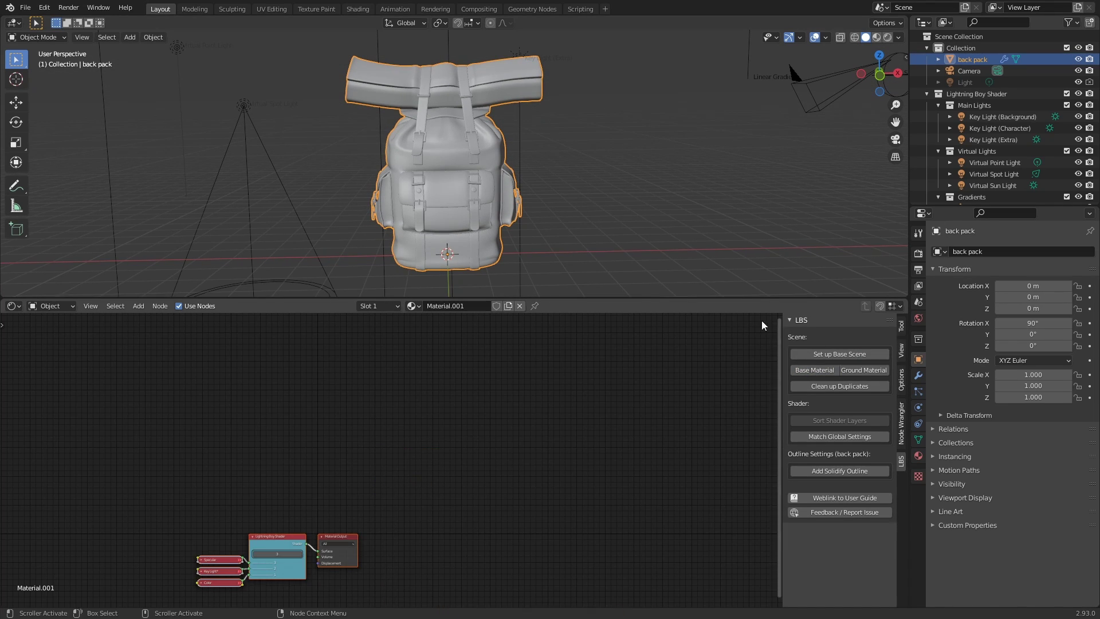
key(z)
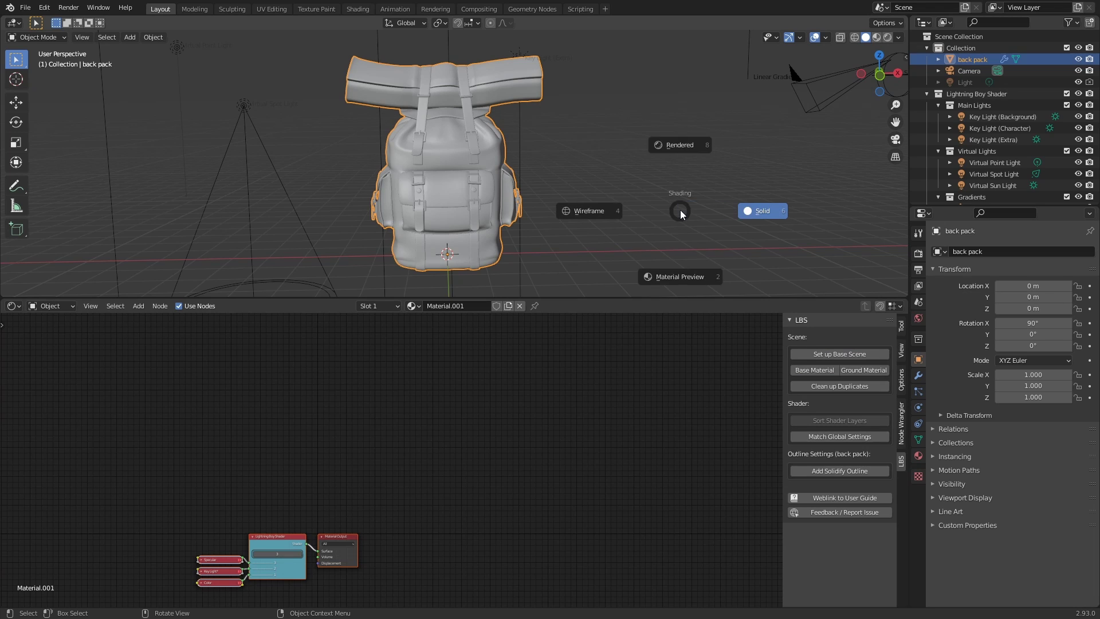
click(682, 154)
key(Home)
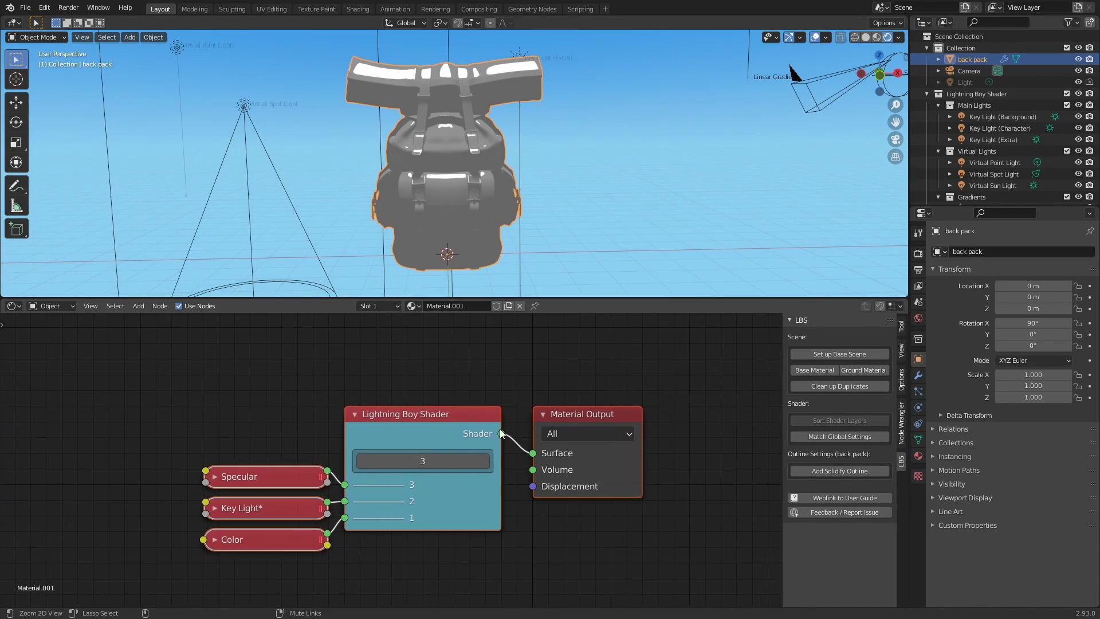
- Delete the Specular node and reduce the Lightning Boy Shader node's layer count to 2
click(295, 473)
key(x)
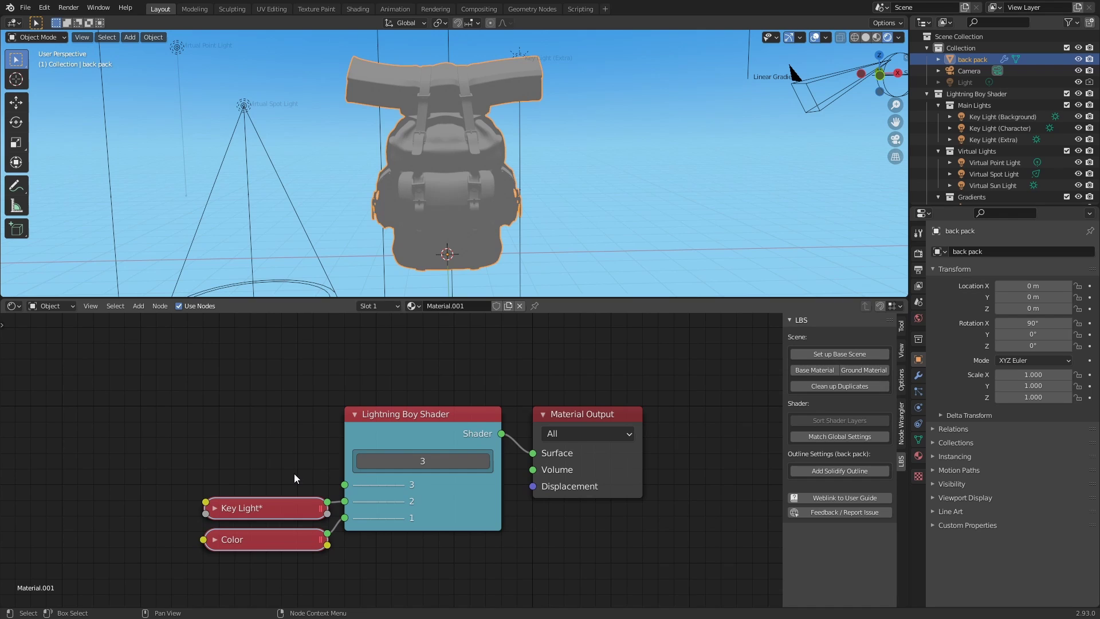
click(363, 462)
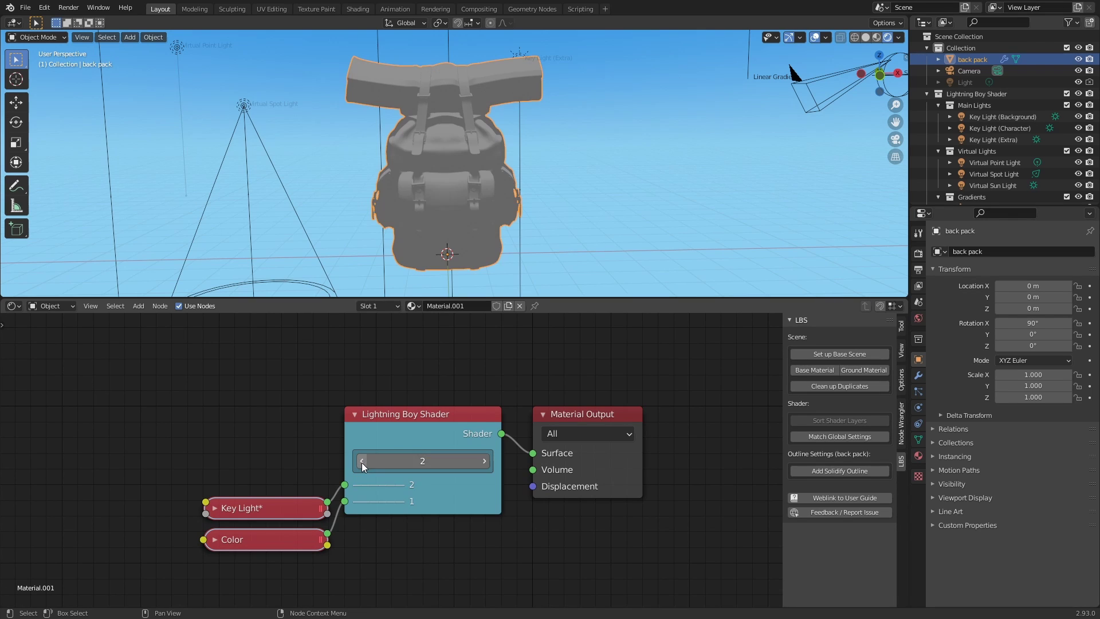
middle_drag(271, 456, 373, 452)
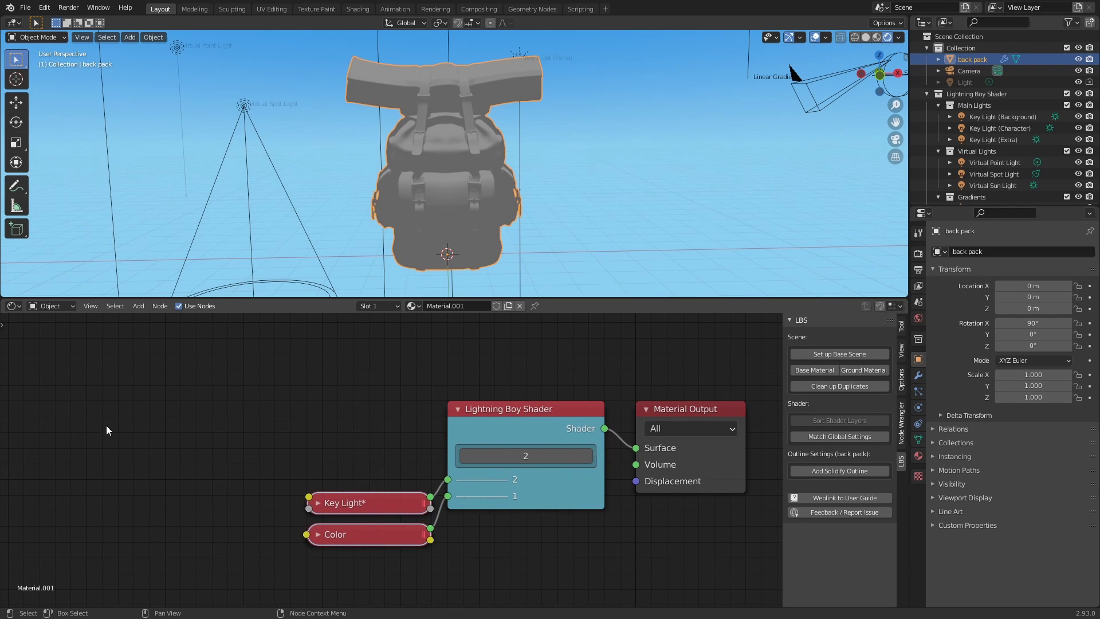
- Search for "image" and add an Image Texture node ahead of the Key Light and Color nodes
key(shift+a)
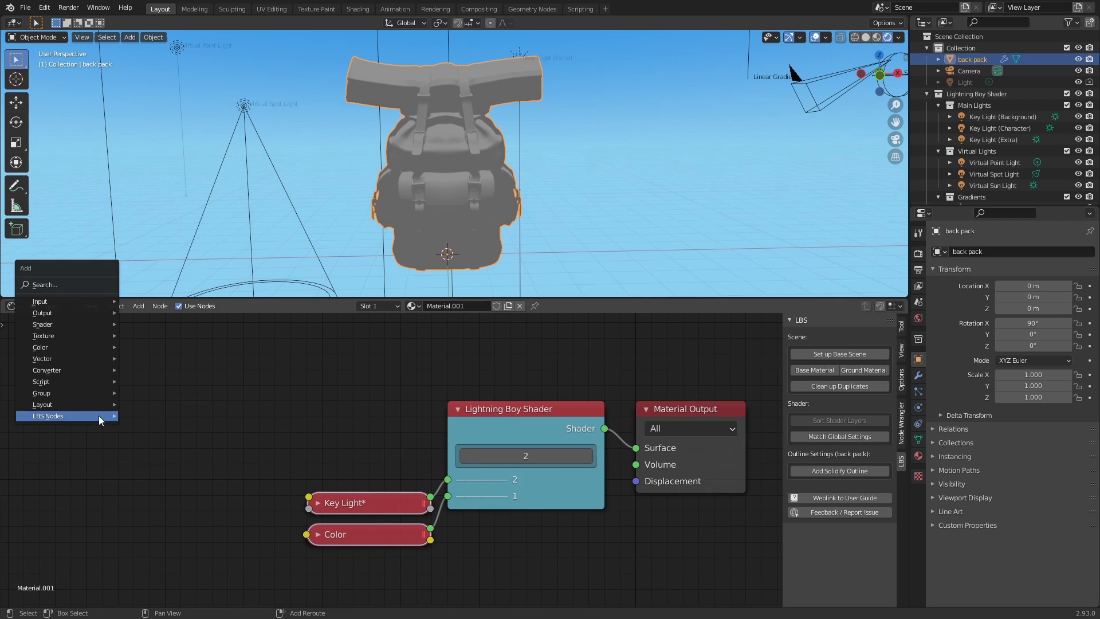
click(84, 290)
text(image)
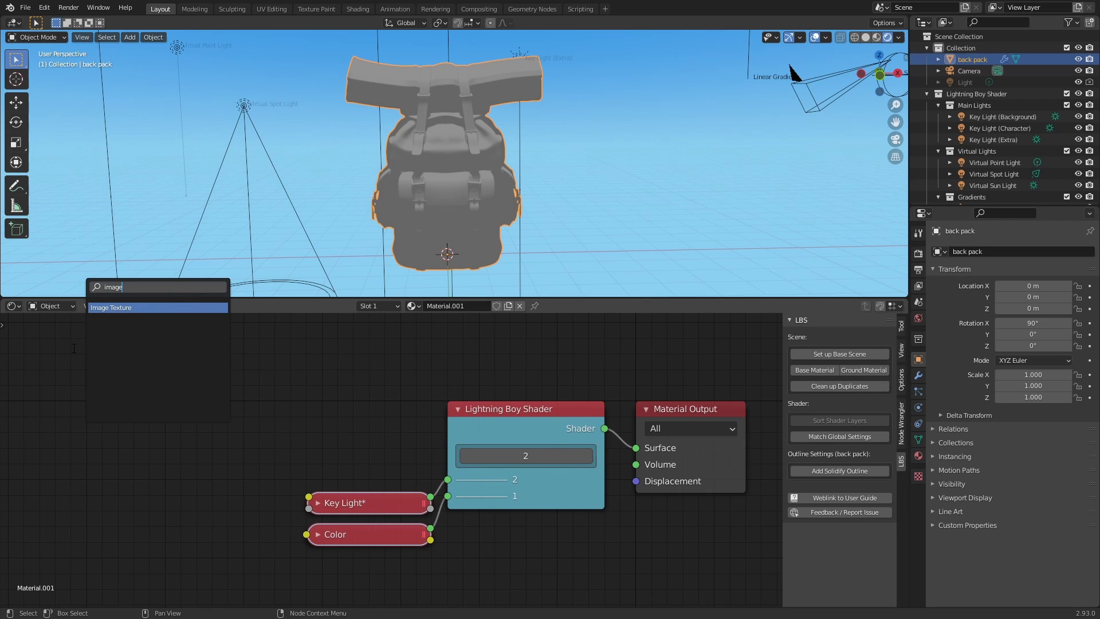
key(Return)
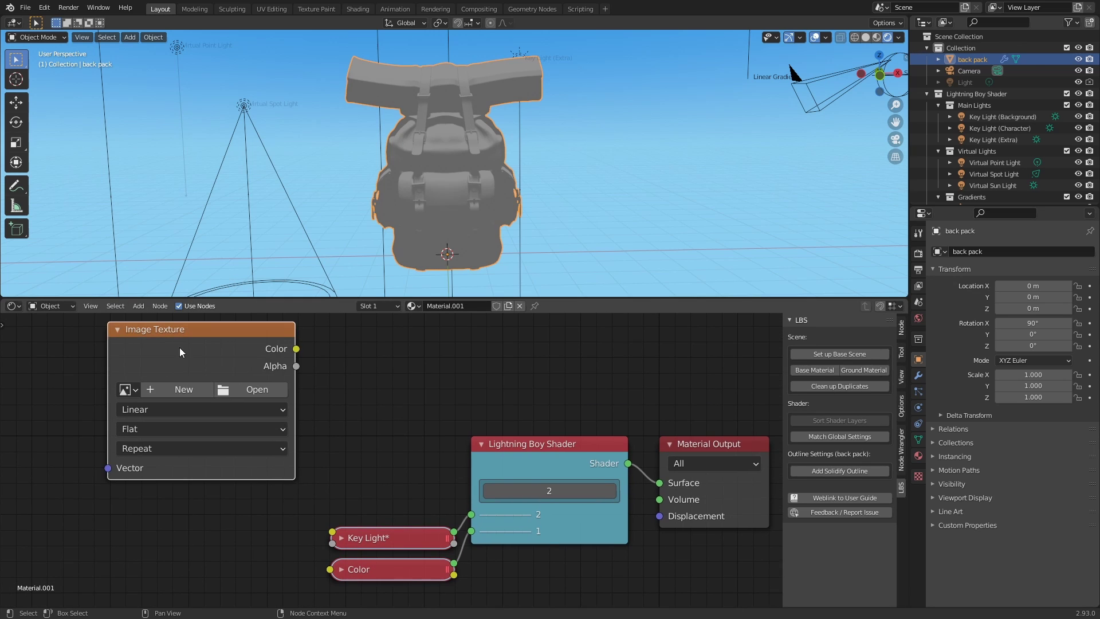
click(161, 404)
- Load LG_steinn_sac_color.jpg from the NPR Style Tutorial\Bag folder into the Image Texture node and link its Color output to the Key Light node
click(238, 446)
click(521, 77)
text(R:\Dino Kings\YouTube\NPR Style Tutorial\Bag\)
key(Return)
double_click(472, 132)
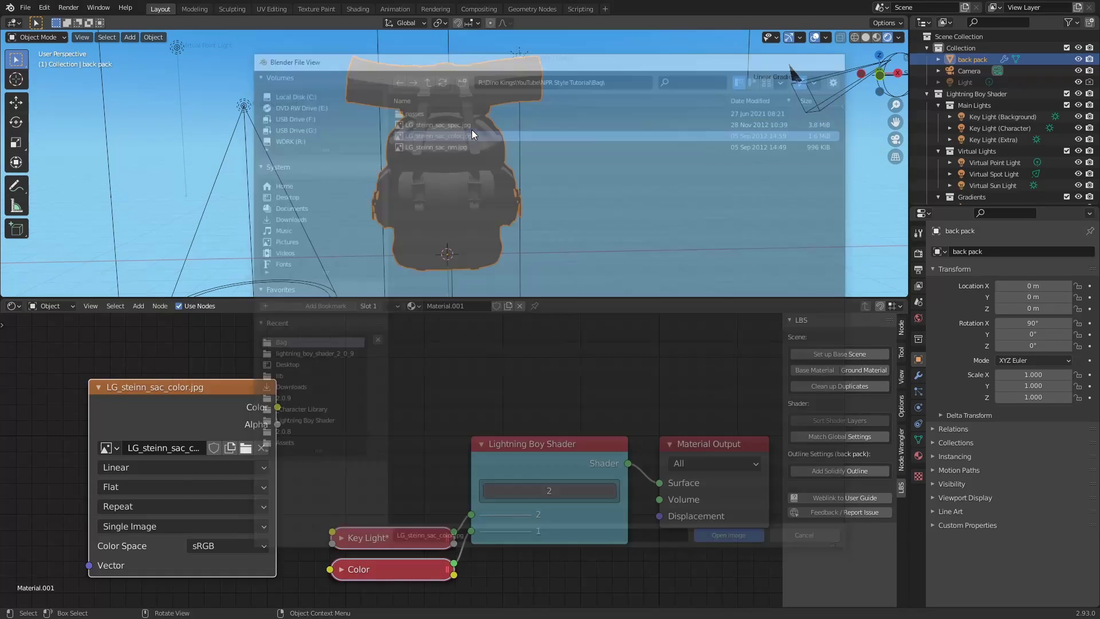
drag(335, 528, 371, 469)
middle_drag(377, 503, 380, 452)
- Move Key Light (Character) to X 4.586 m, Y 10.536 m, Z 4.0893 m and rotate it freely to light the backpack's front
click(997, 127)
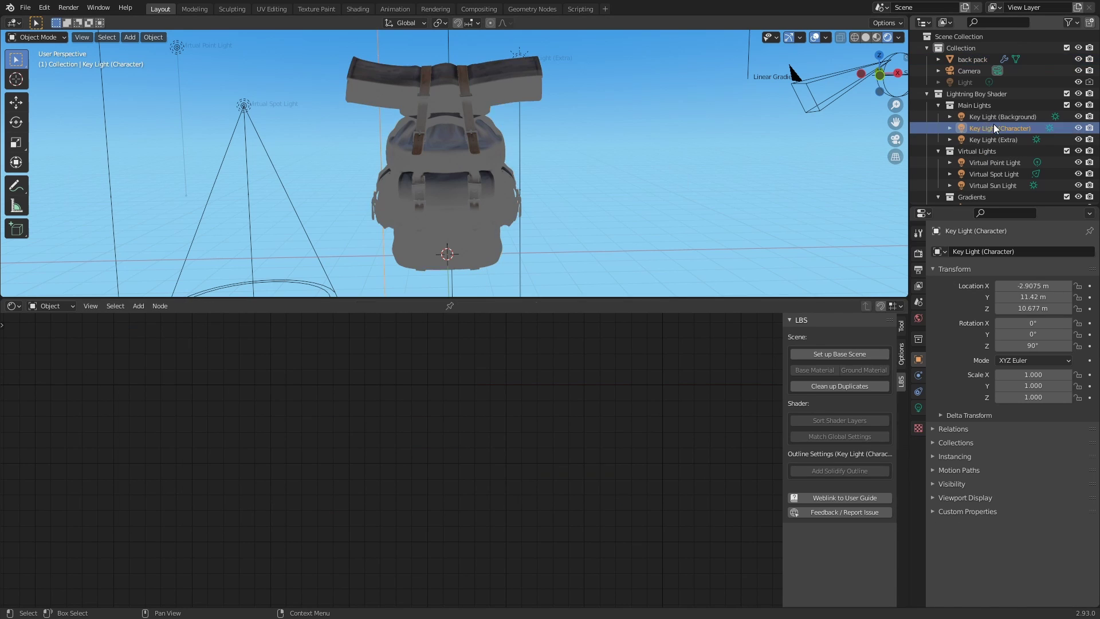
key(shift+space)
key(r)
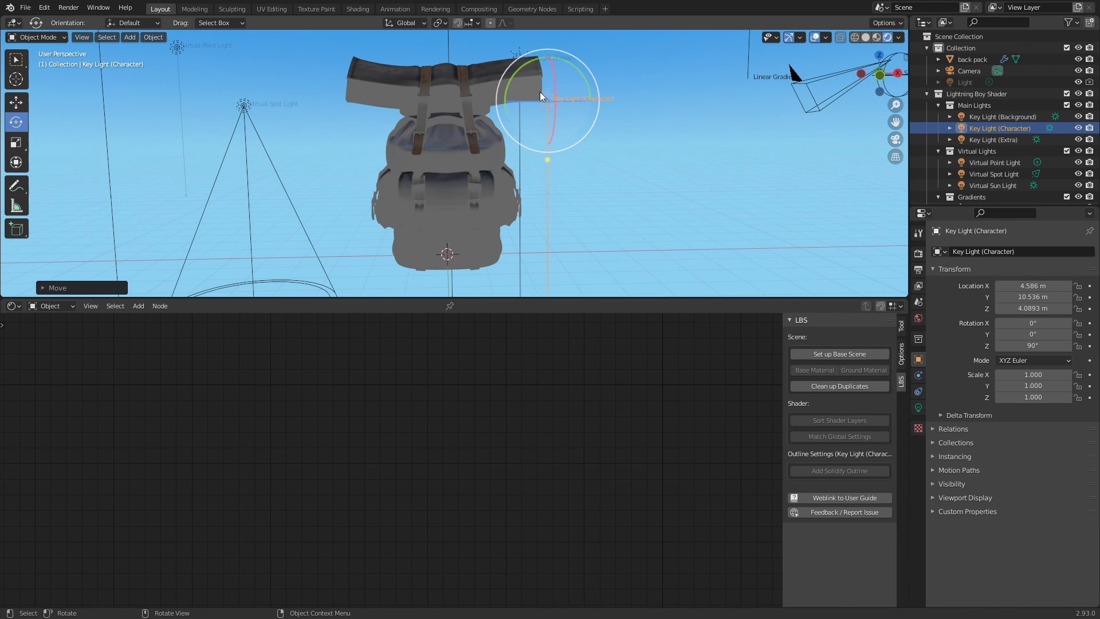
key(r)
key(r)
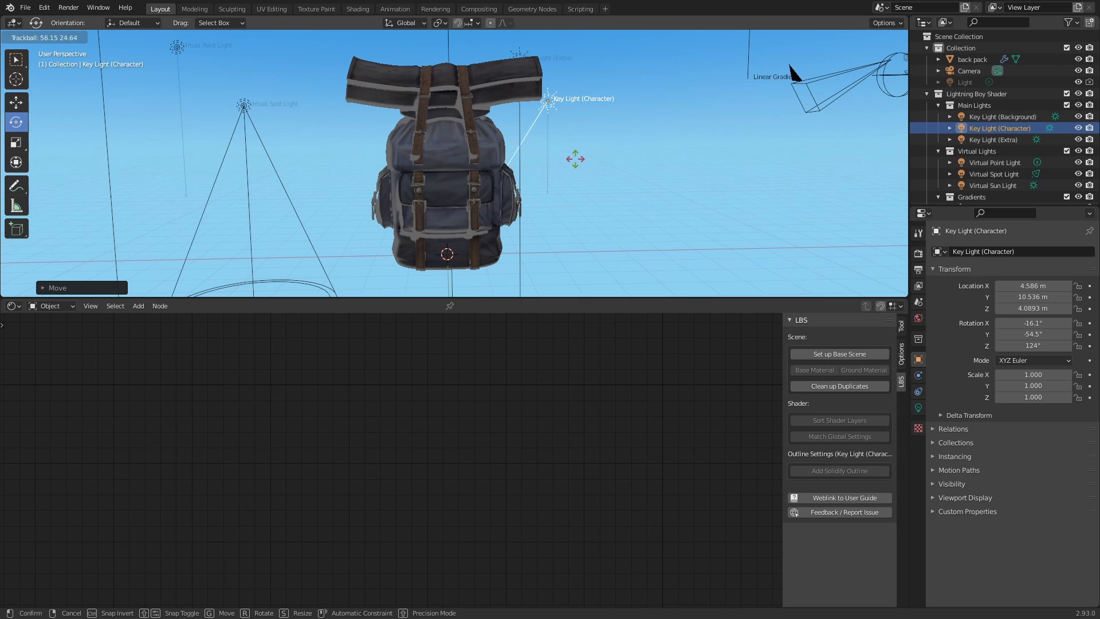
click(582, 145)
middle_drag(560, 161, 600, 154)
- Reselect the backpack and expand its material's Color node
click(497, 203)
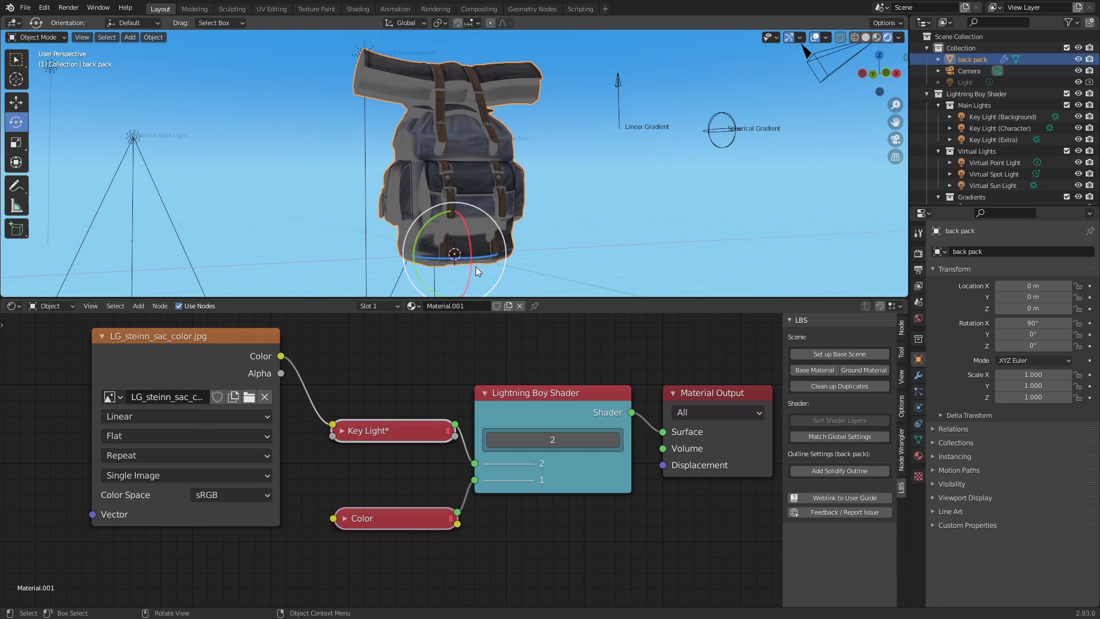
click(389, 527)
click(386, 506)
key(h)
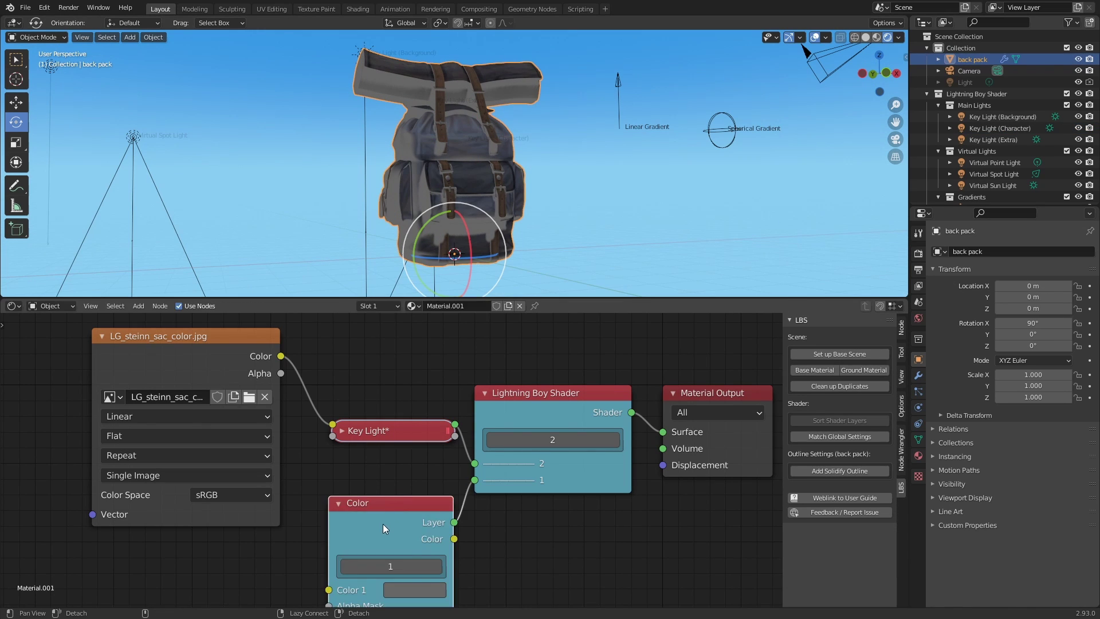
middle_drag(382, 522, 395, 457)
- Set the Color node's Color 1 to a dark purple, HSV 0.723, 0.754, 0.133
click(421, 523)
click(488, 346)
mouse_move(489, 345)
mouse_down()
mouse_move(507, 331)
mouse_move(434, 342)
mouse_move(500, 342)
mouse_move(493, 354)
mouse_up()
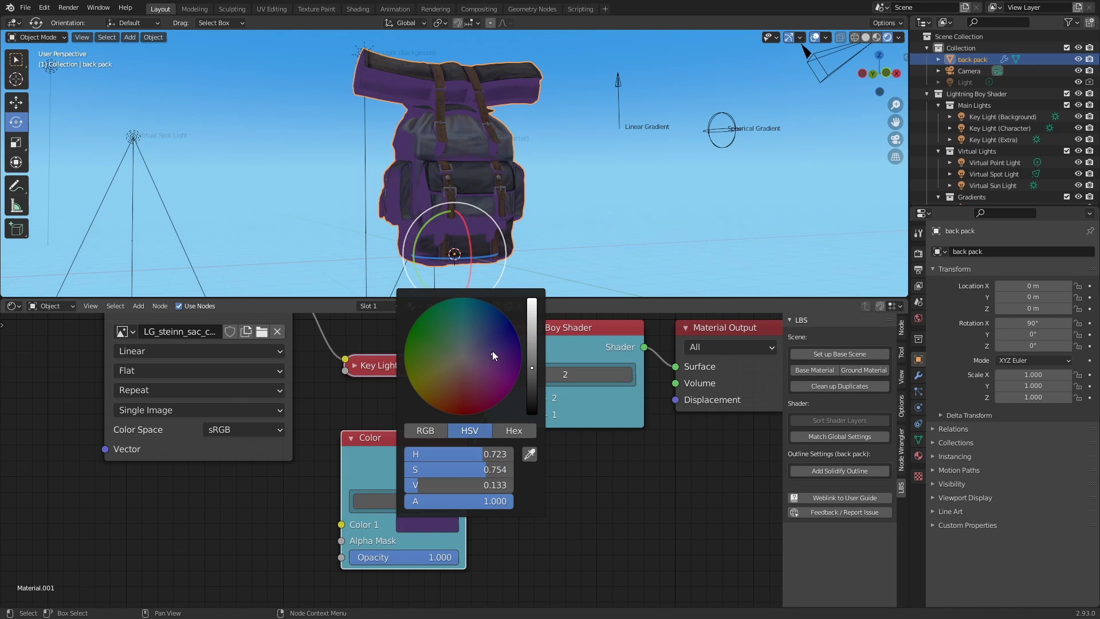
scroll(525, 212, up, 1)
- Link the LG_steinn_sac_color.jpg Color output to Color 1 and move the Color node slightly away from the Lightning Boy Shader
alt+drag(343, 395, 343, 419)
drag(247, 325, 186, 387)
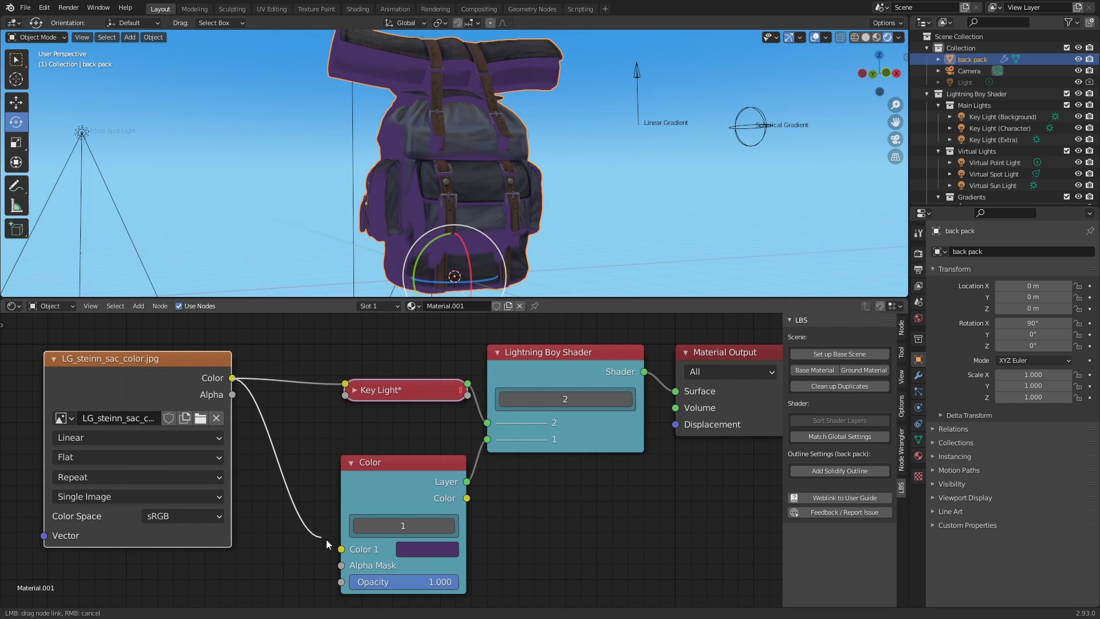
drag(341, 550, 341, 549)
drag(392, 468, 364, 467)
- Insert an LBS Layer Adjustment node between the Color node and the Lightning Boy Shader's layer 1, and expand it
key(shift+a)
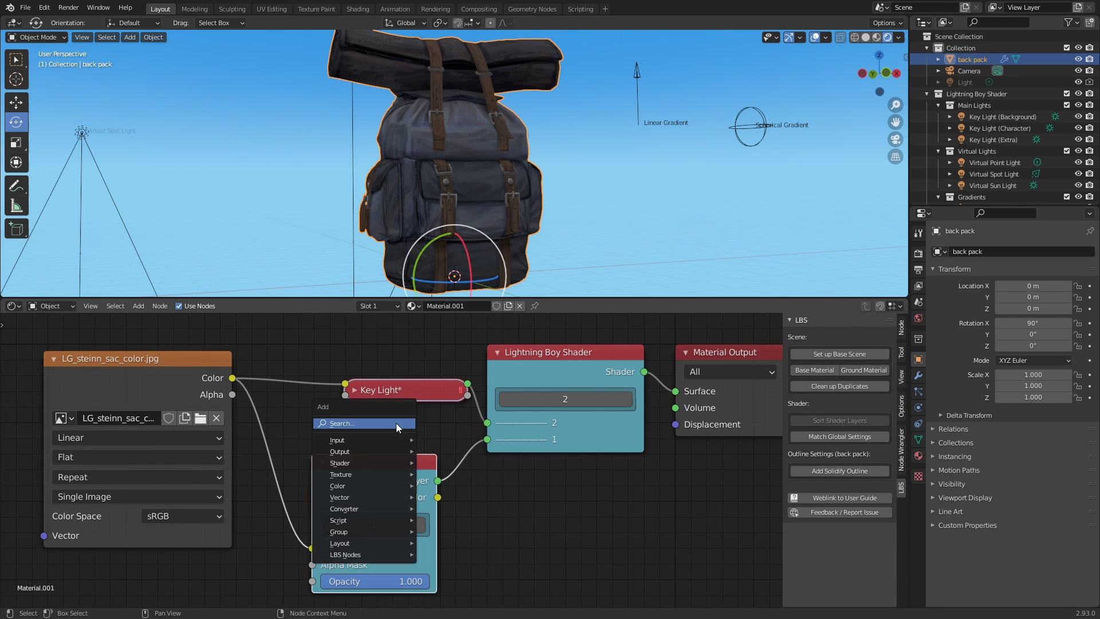
mouse_move(387, 552)
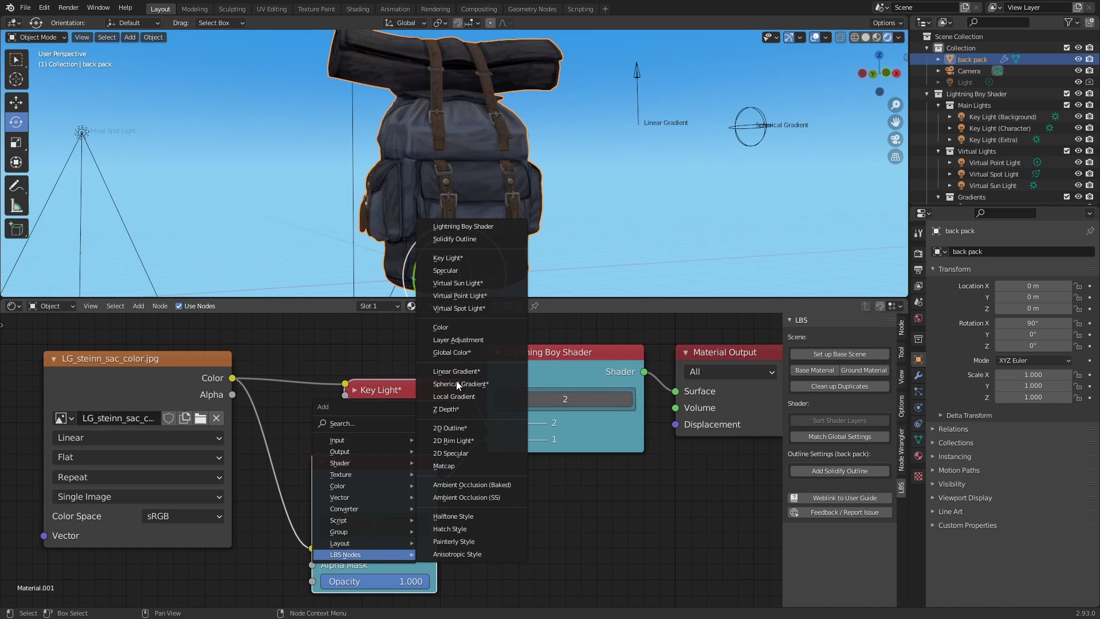
click(454, 339)
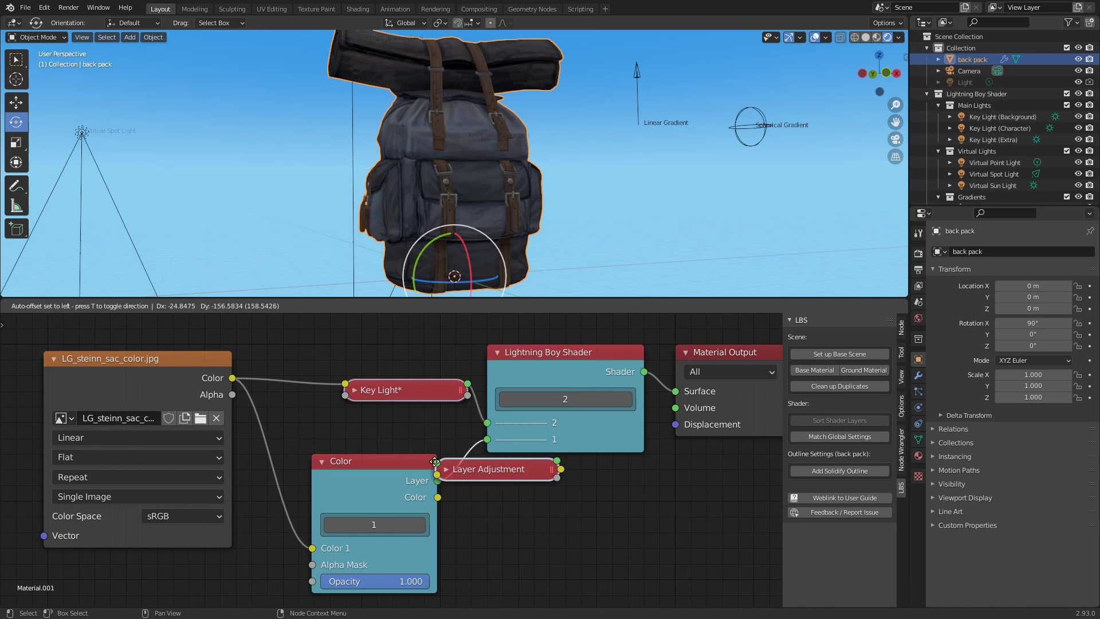
click(437, 488)
key(h)
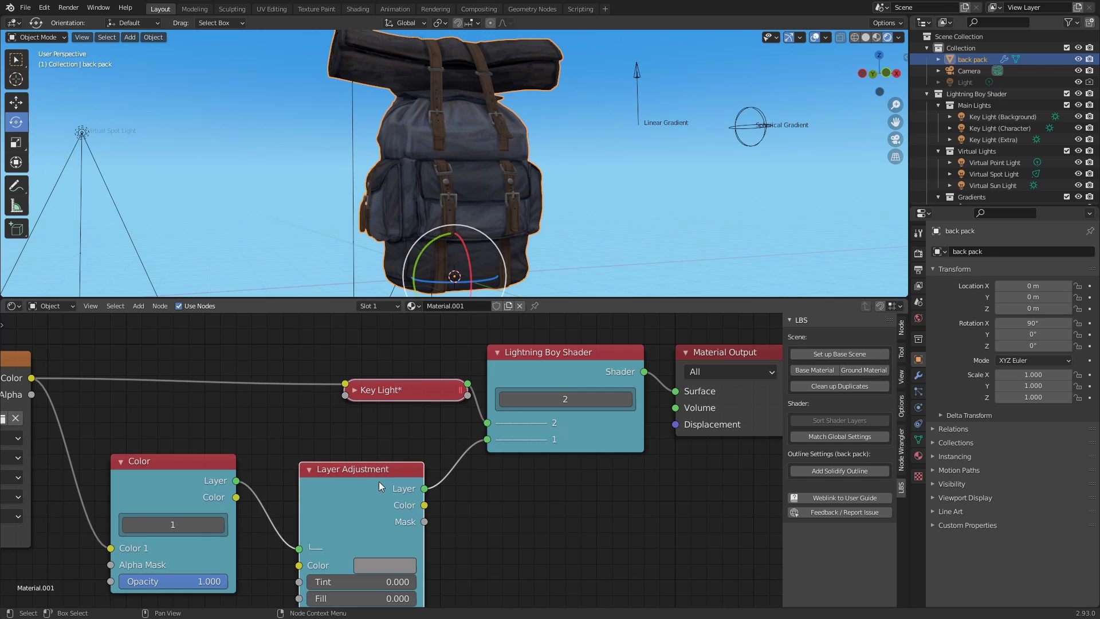
middle_drag(438, 542, 462, 442)
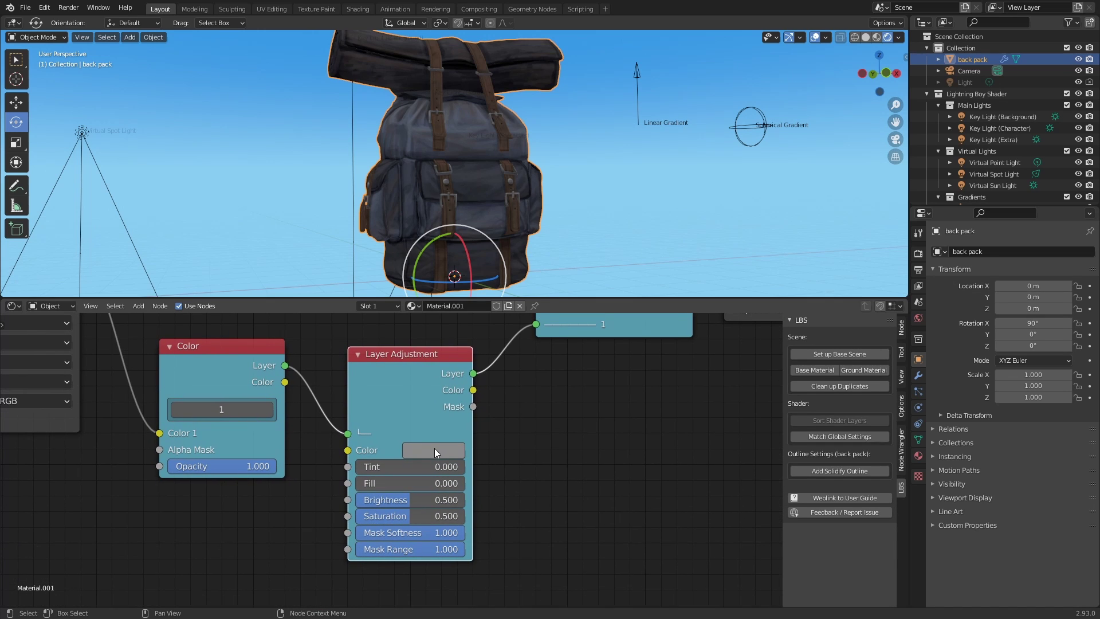
- Set the Layer Adjustment colour to blue, HSV 0.648, 0.910, 0.250, with a Tint of 0.664
click(434, 450)
drag(489, 273, 499, 253)
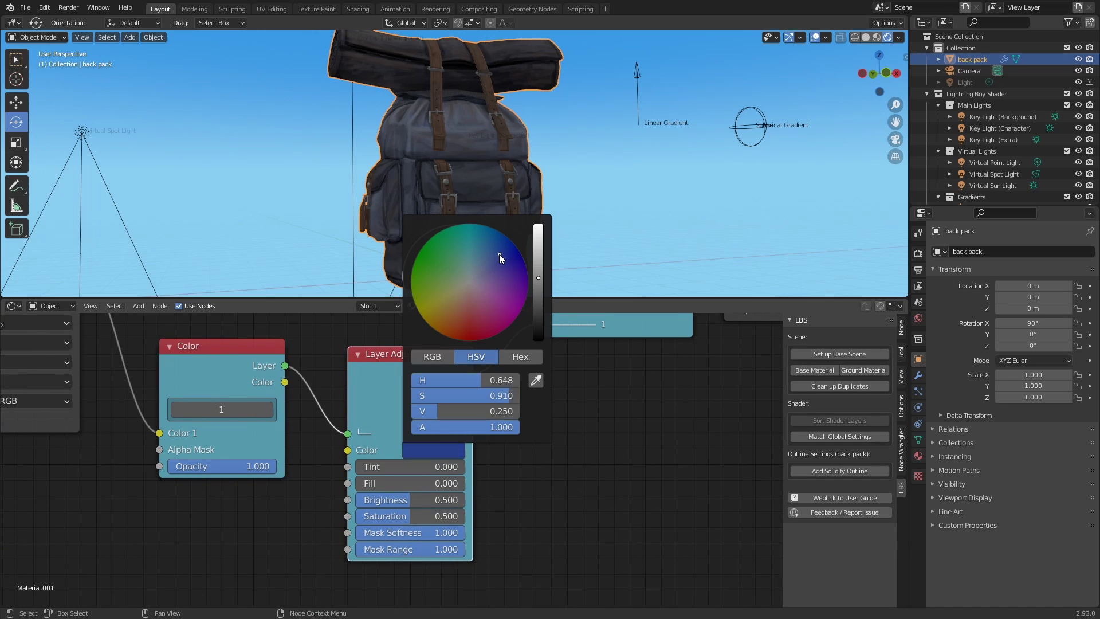
drag(400, 464, 449, 457)
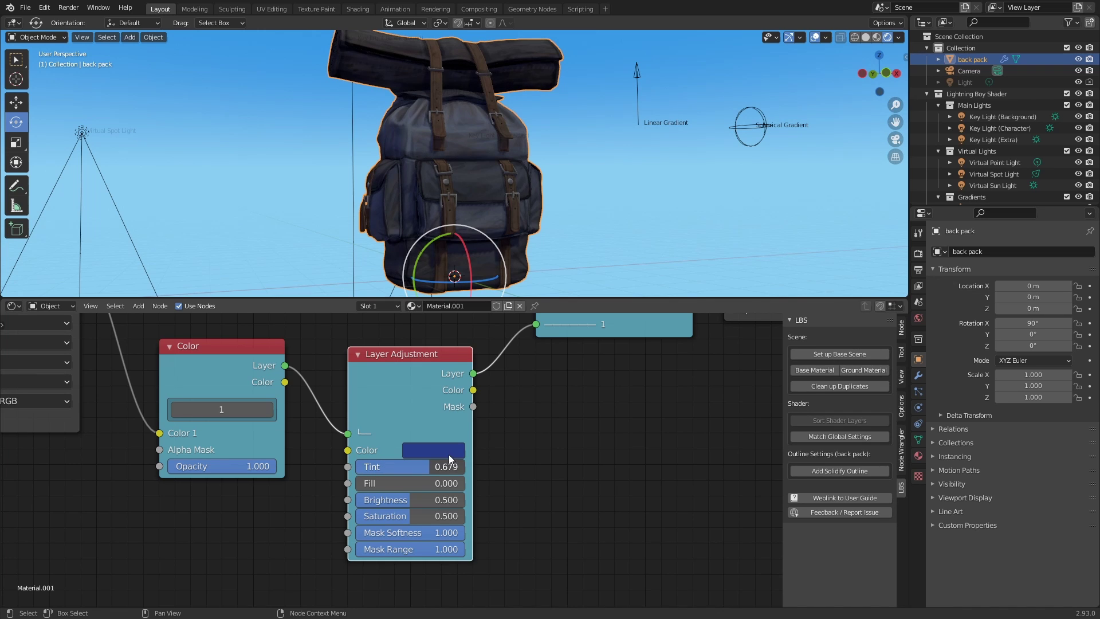
scroll(534, 212, up, 2)
middle_drag(534, 212, 573, 220)
mouse_move(406, 466)
mouse_down()
mouse_move(458, 462)
mouse_move(437, 468)
mouse_up()
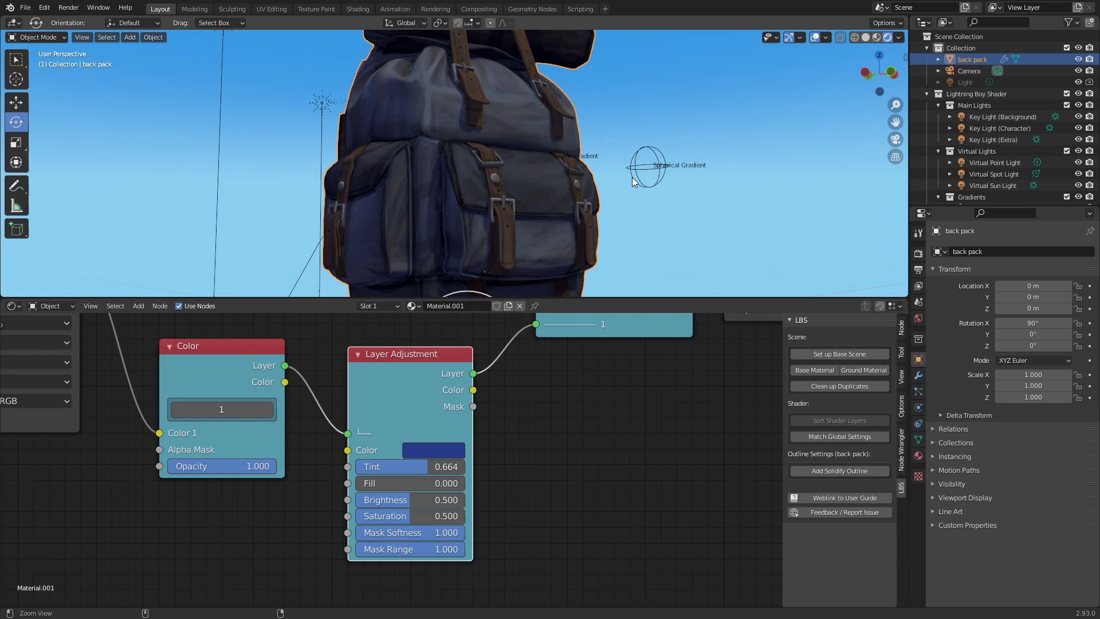
- Collapse the Layer Adjustment node, shift the Key Light node slightly toward the image texture and expand it
scroll(543, 221, down, 3)
middle_drag(551, 235, 496, 292)
middle_drag(493, 394, 557, 517)
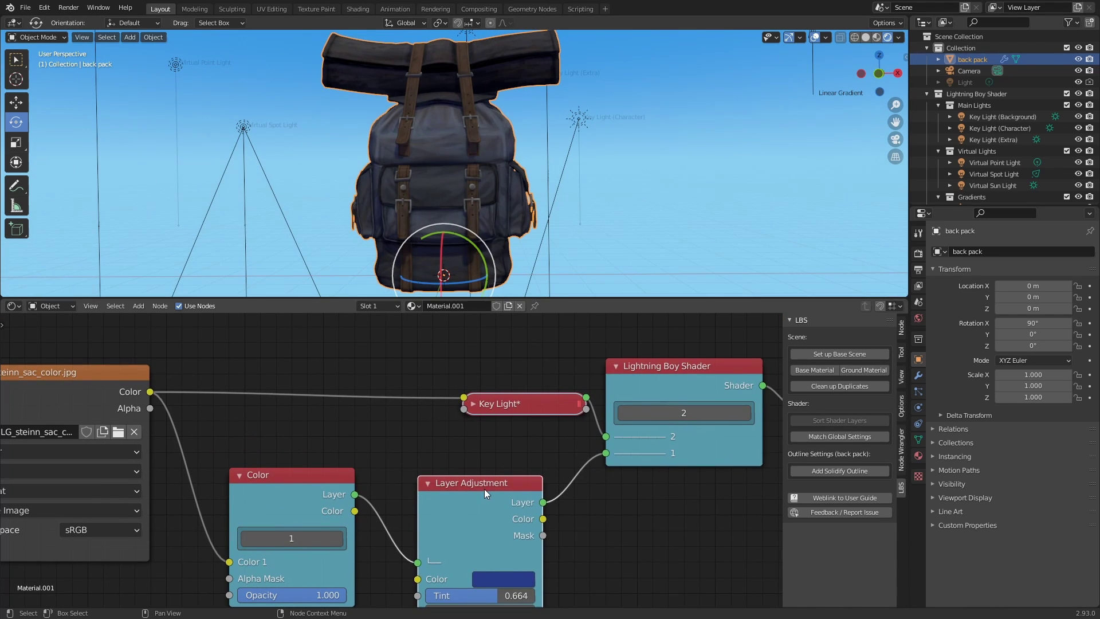
key(h)
drag(507, 406, 466, 408)
key(h)
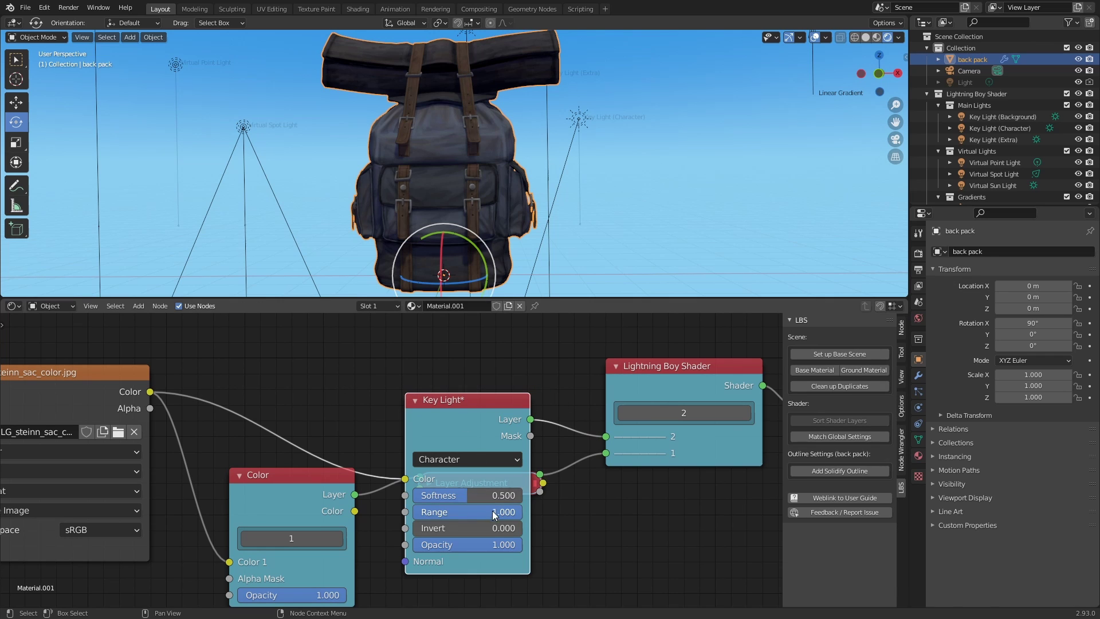
- Set the Key Light node's Softness to 0.129 and Range to 0.386, and collapse the node
drag(468, 494, 450, 512)
scroll(549, 193, up, 4)
middle_drag(549, 193, 556, 193)
drag(478, 514, 448, 511)
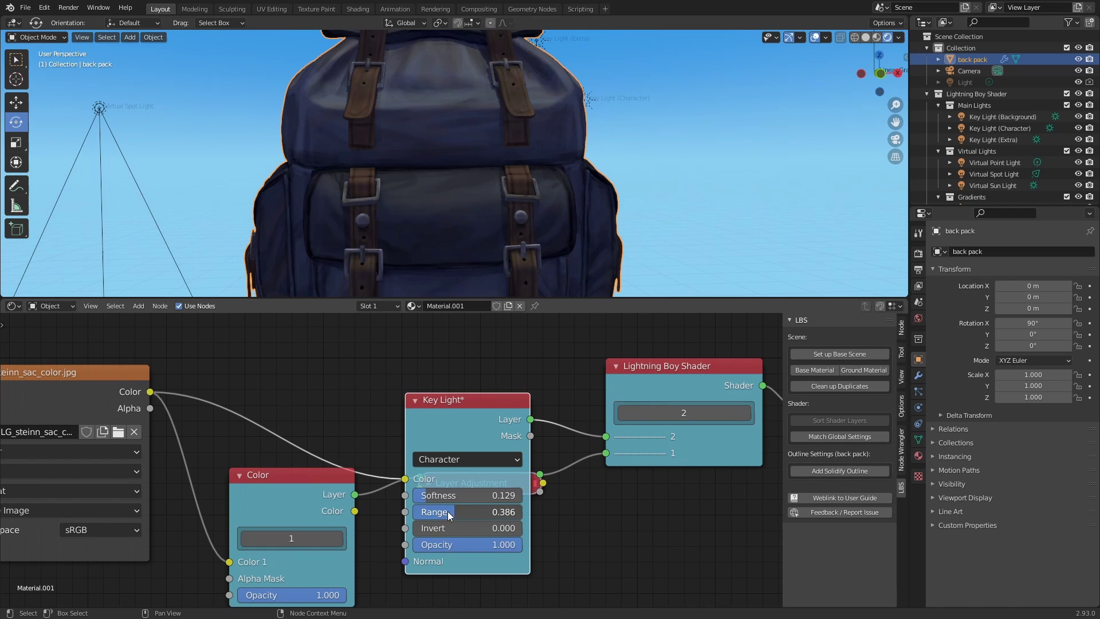
key(h)
- Add an Image Texture node above the existing nodes and load LG_steinn_sac_spec.jpg into it
ctrl+middle_drag(548, 353, 429, 449)
key(shift+a)
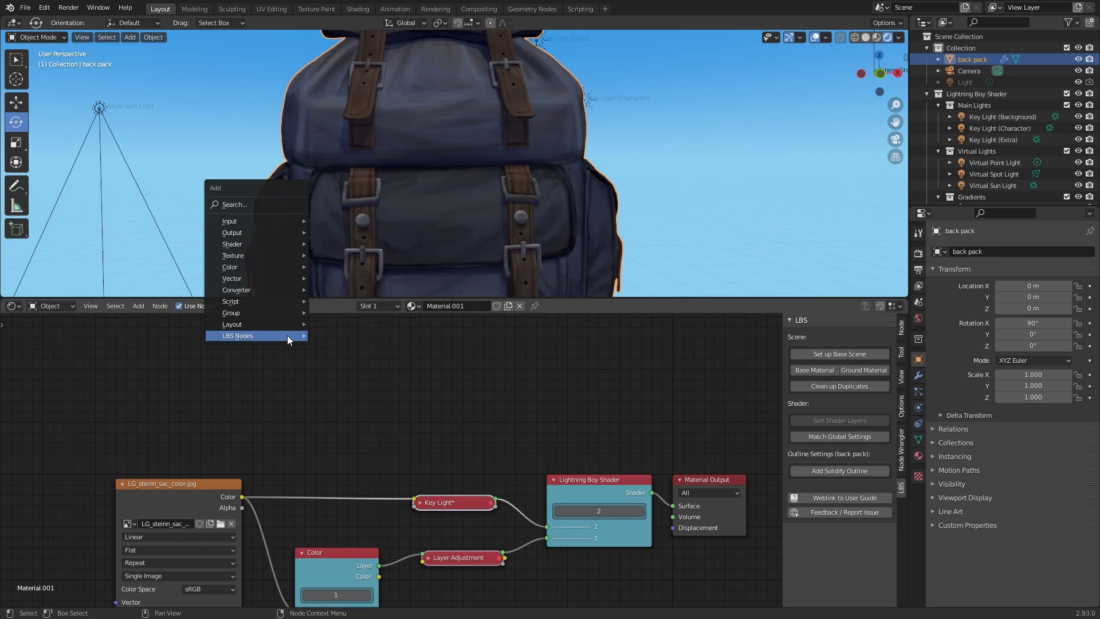
click(265, 204)
text(ima)
click(273, 224)
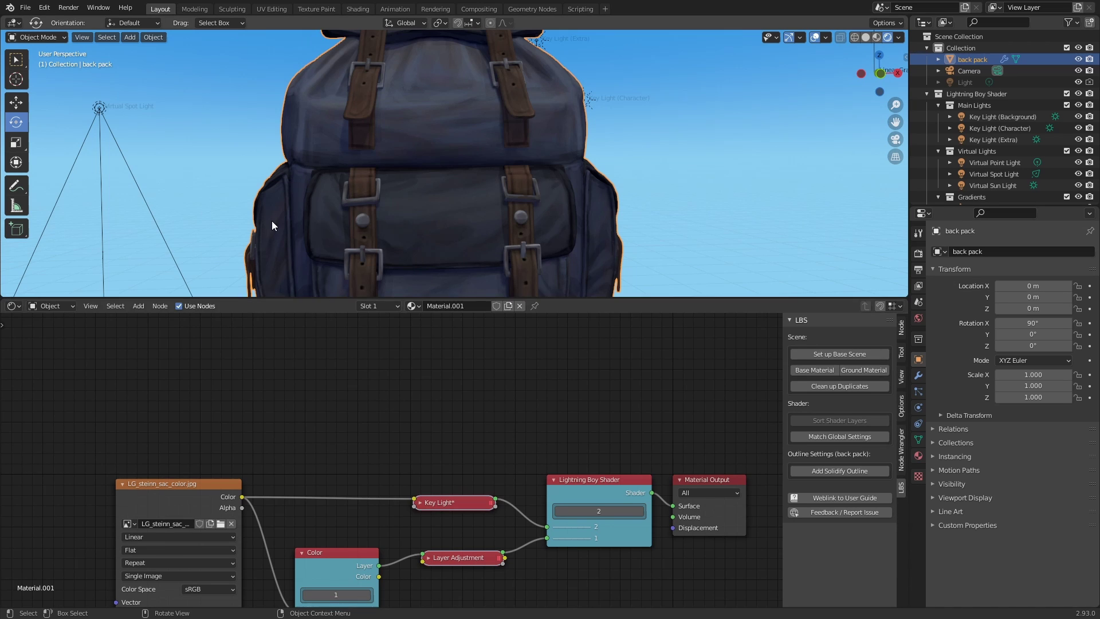
click(417, 498)
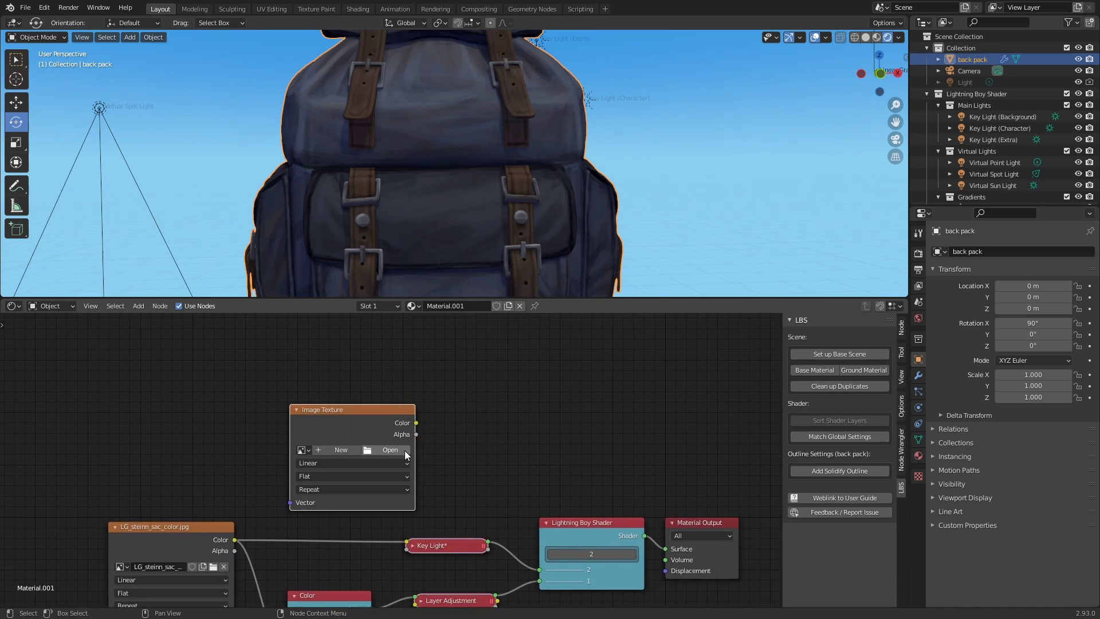
click(397, 452)
click(462, 122)
double_click(462, 122)
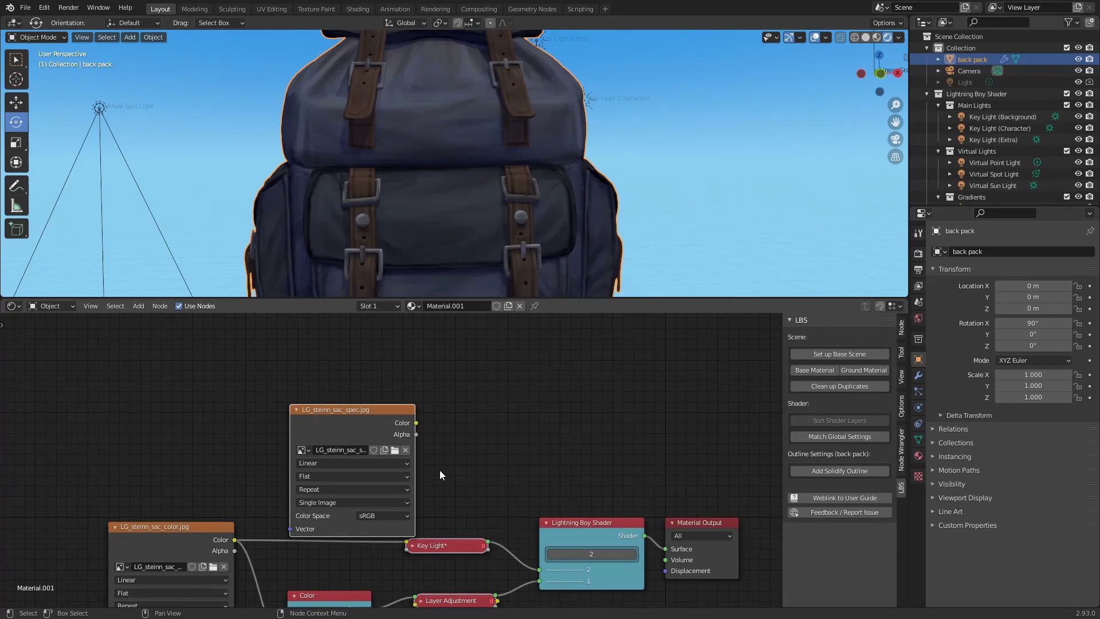
- Move the LG_steinn_sac_spec.jpg node above the Color node and link its Color output to the Key Light node
middle_drag(417, 453, 425, 382)
drag(361, 359, 329, 349)
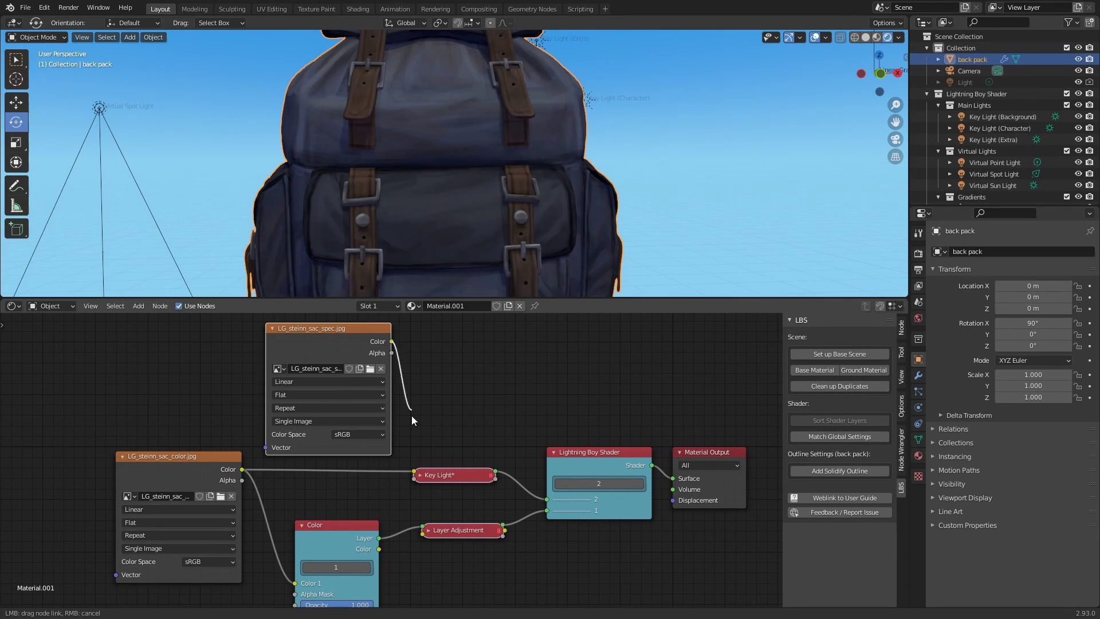
drag(405, 483, 412, 481)
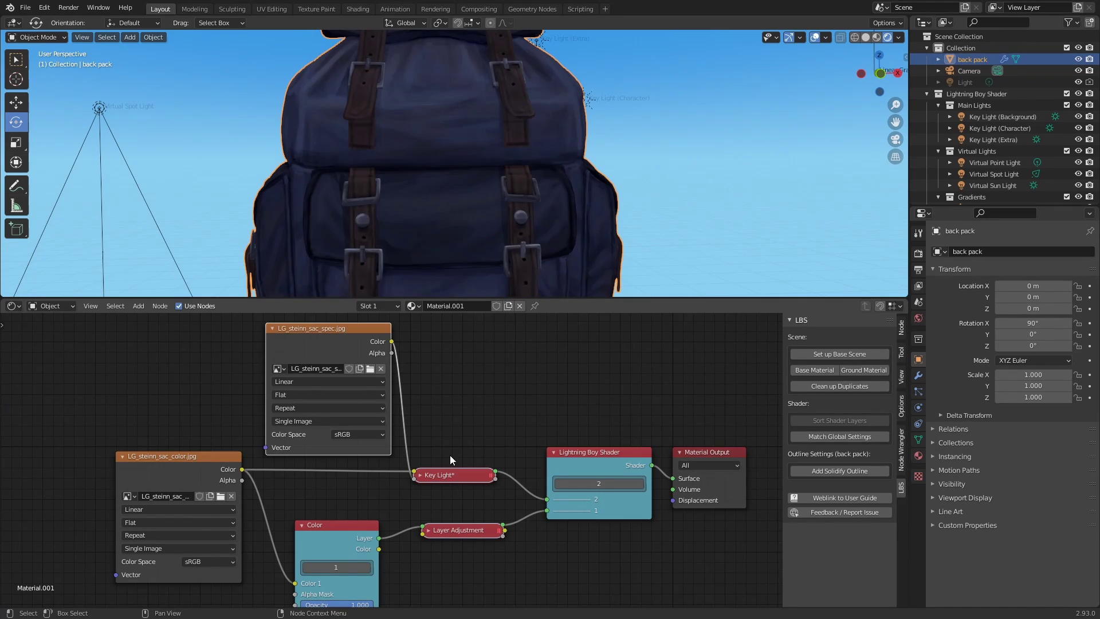
middle_drag(440, 460, 392, 401)
- Preview the Key Light node's output directly on the backpack and relink the Lightning Boy Shader to the Material Output
click(422, 418)
ctrl+shift+click(433, 431)
middle_drag(524, 246, 501, 228)
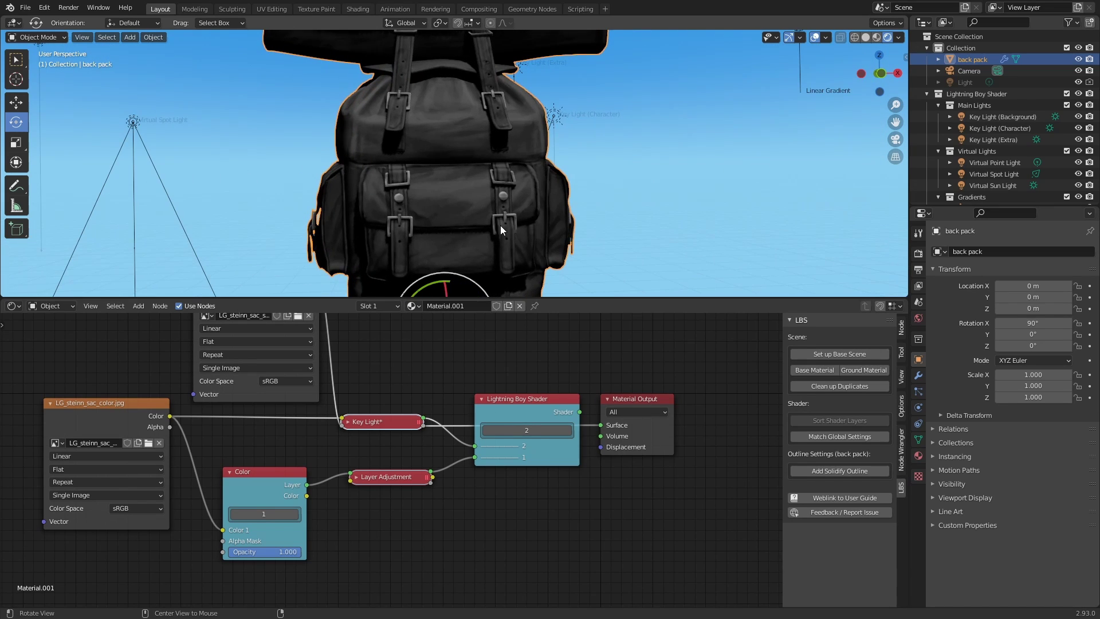
drag(596, 423, 597, 423)
- Collapse the LG_steinn_sac_spec.jpg node and place it just above the colour image texture
middle_drag(510, 366, 542, 426)
click(289, 336)
key(h)
drag(288, 338, 231, 405)
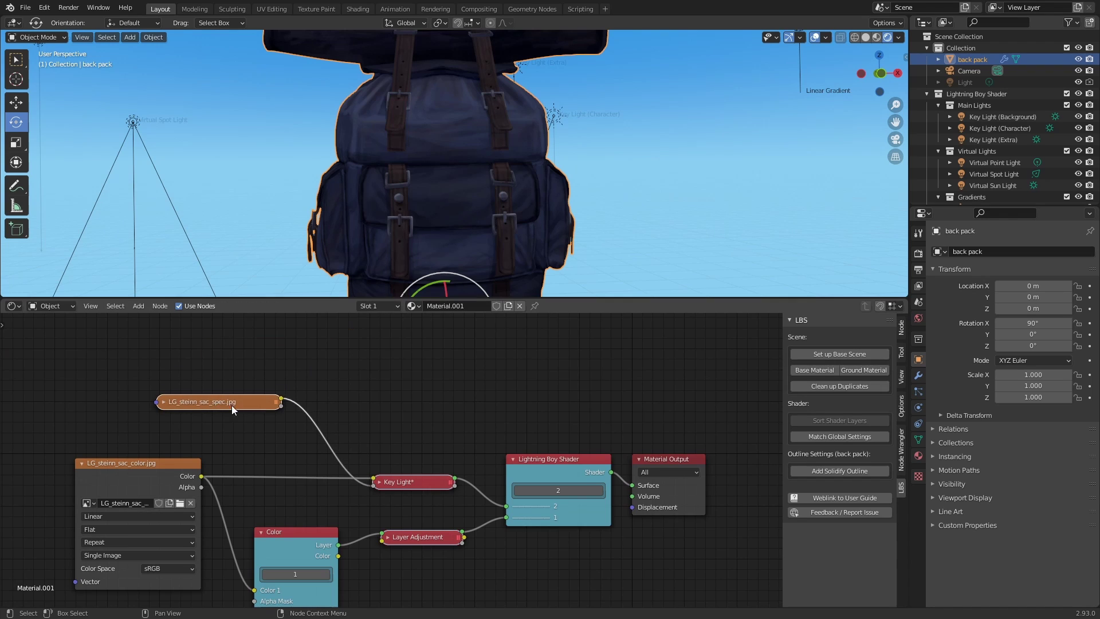
- Insert an LBS Layer Adjustment node between the Key Light node and the Lightning Boy Shader's layer 2
shift+scroll(380, 368, down, 2)
key(shift+a)
mouse_move(397, 516)
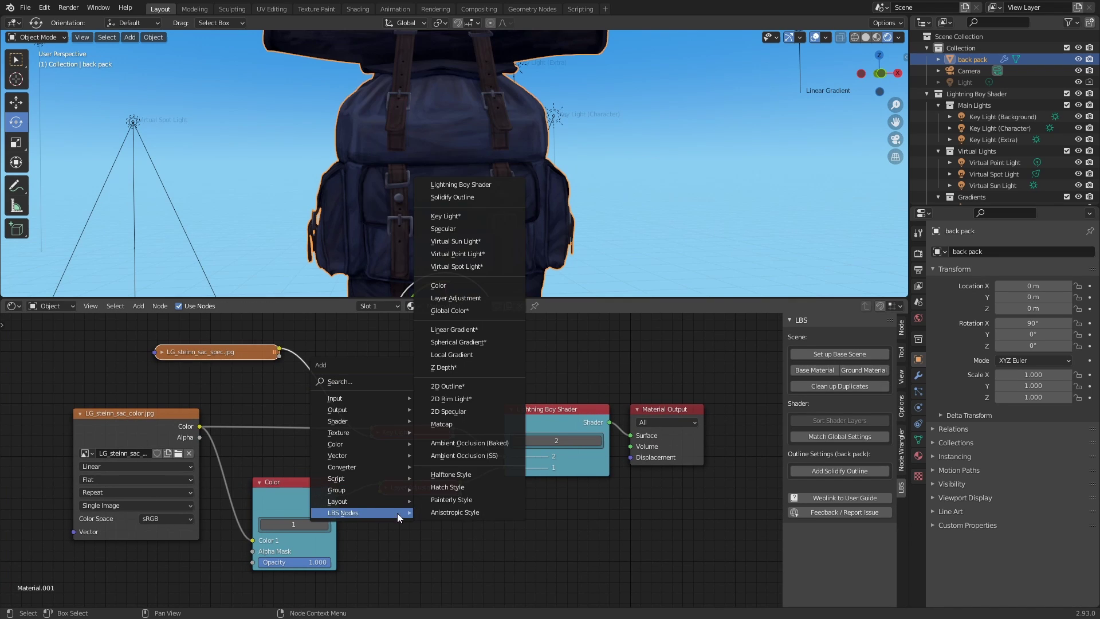
click(456, 297)
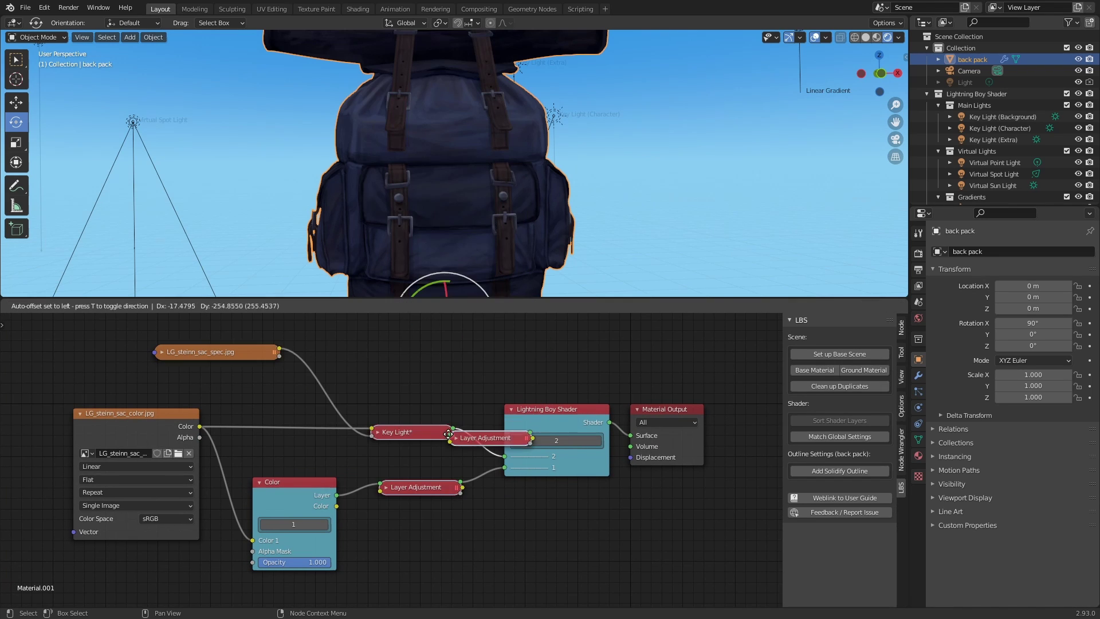
click(450, 438)
- Set the Key Light layer's Layer Adjustment to a Mask Softness of 0.043 and a Mask Range of 0.979
click(422, 443)
key(h)
alt+drag(458, 598, 368, 486)
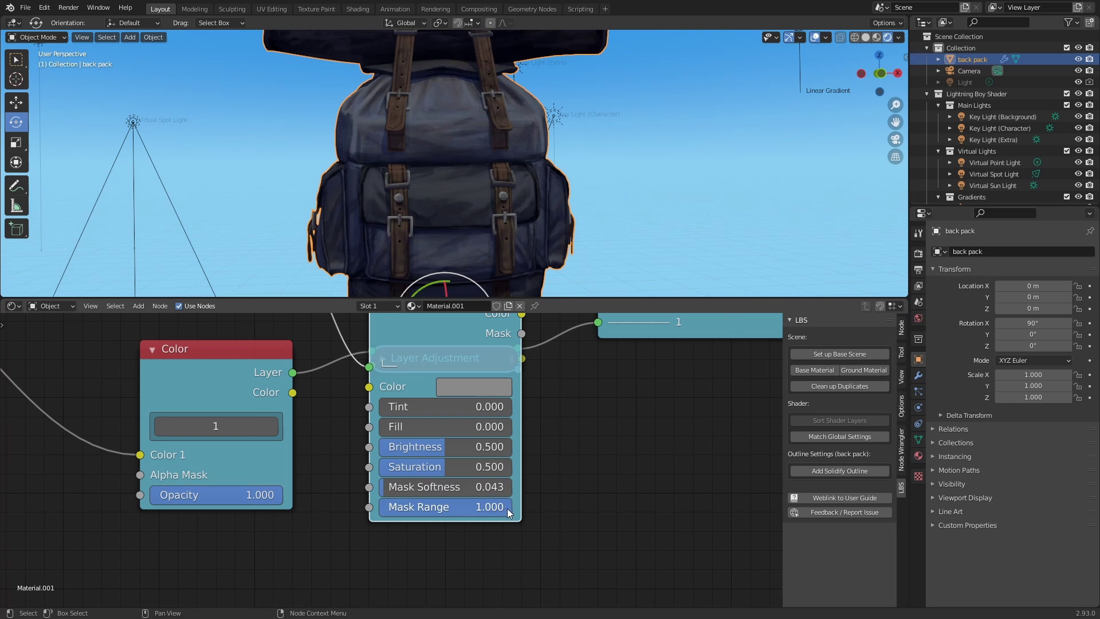
drag(507, 507, 496, 512)
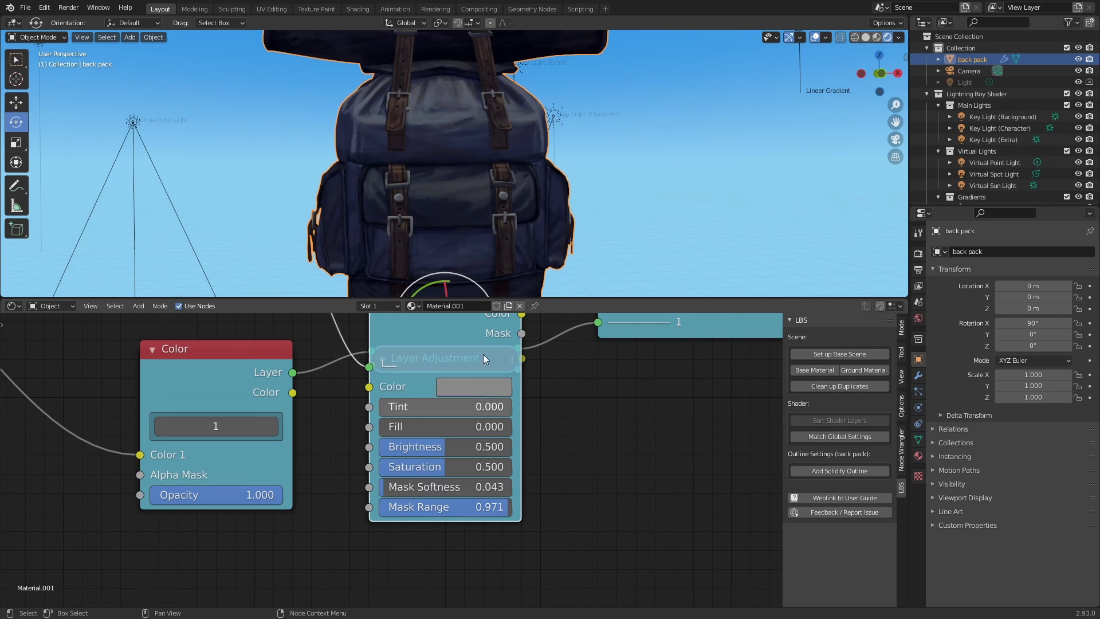
scroll(533, 191, up, 4)
drag(500, 511, 497, 508)
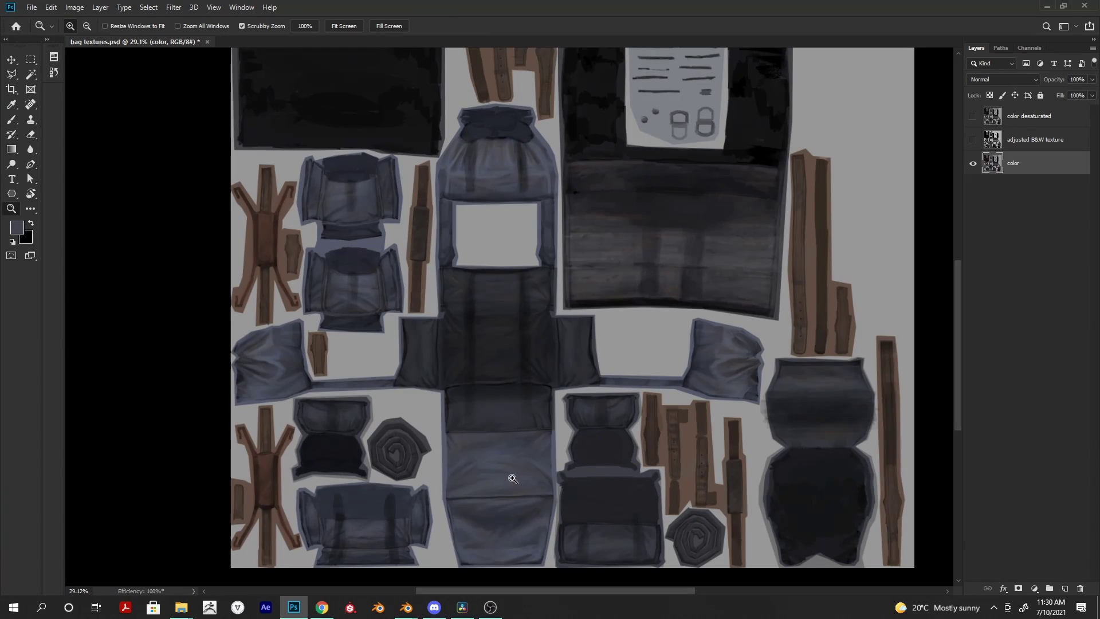
- In Photoshop, try Levels with input black 54 and input white 91 on the adjusted B&W texture layer of bag textures.psd
drag(512, 478, 584, 413)
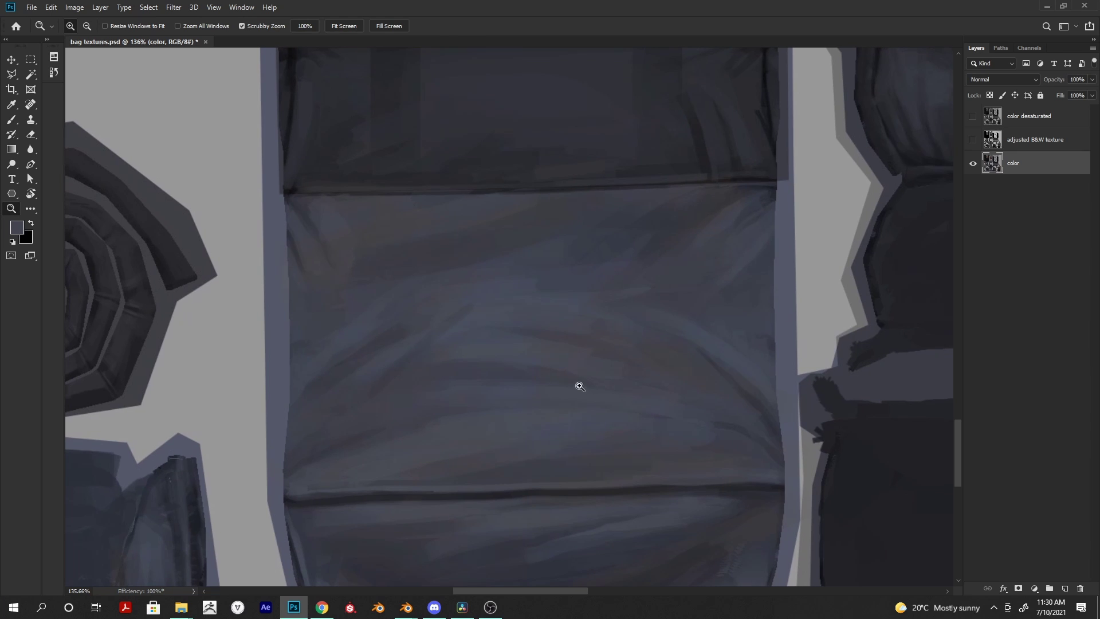
key(b)
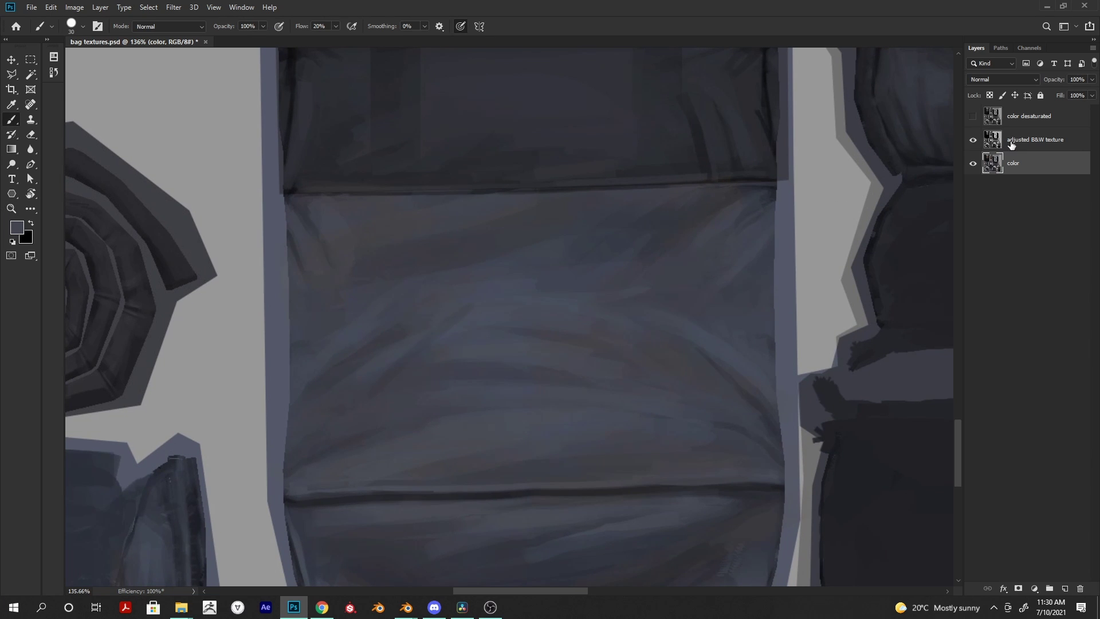
click(991, 143)
key(ctrl+l)
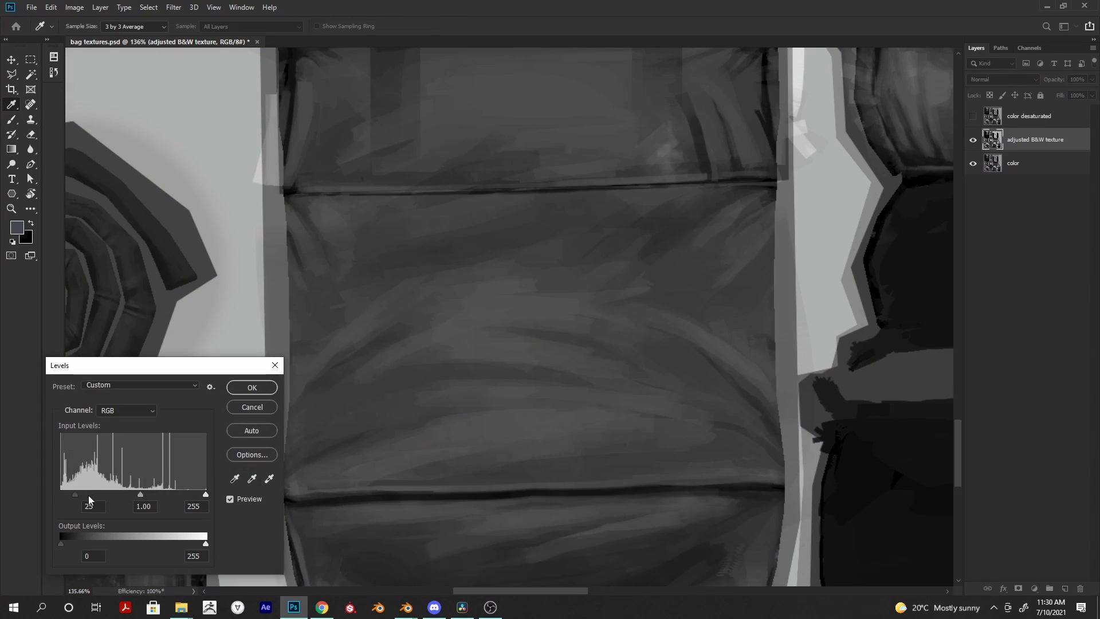
drag(79, 496, 92, 494)
drag(204, 494, 112, 494)
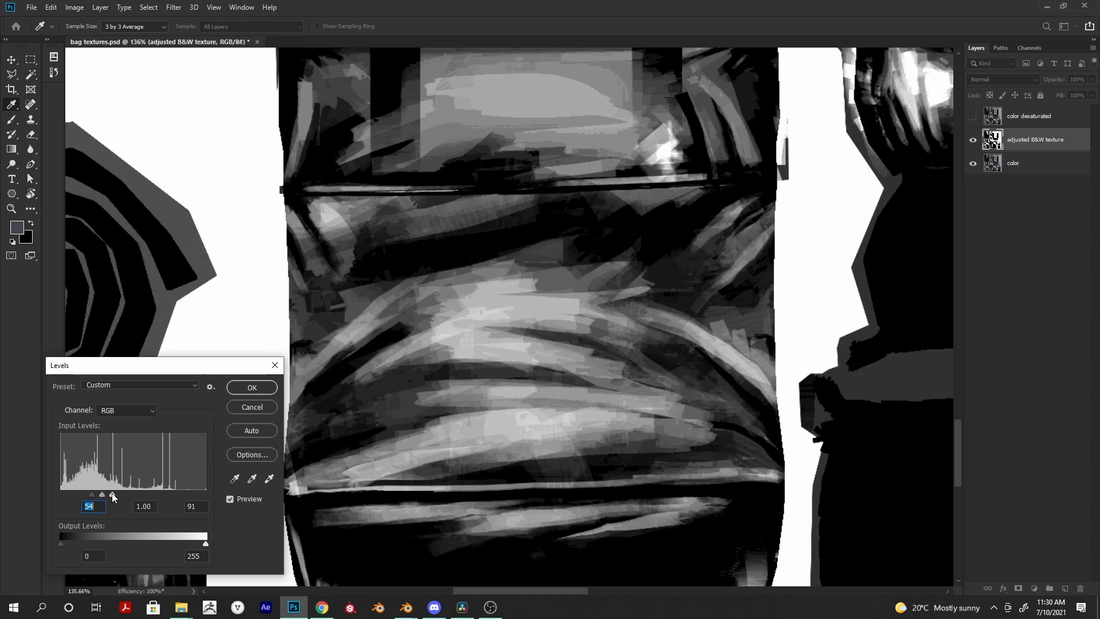
key(Escape)
- Show and select the color desaturated layer and ready the Brush with white as the foreground colour
key(z)
alt+drag(722, 238, 658, 240)
mouse_move(711, 235)
mouse_down()
mouse_move(589, 420)
mouse_move(540, 429)
mouse_up()
click(972, 116)
click(1003, 118)
key(d)
key(x)
key(b)
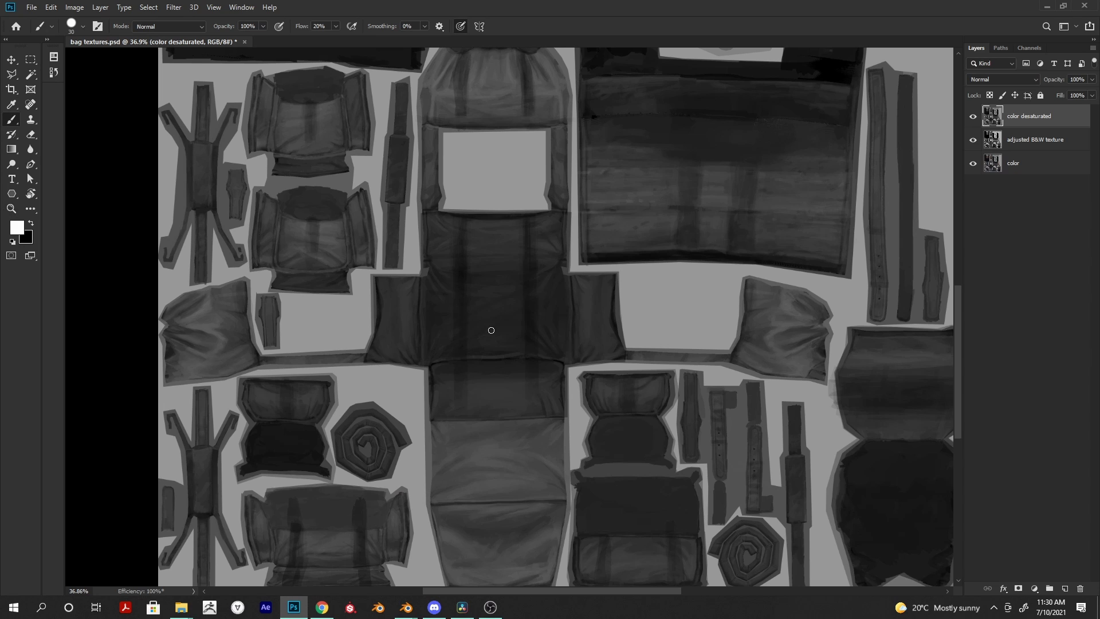
- Circle the dark central panels of the desaturated texture with the white brush and undo the stroke
drag(370, 316, 492, 212)
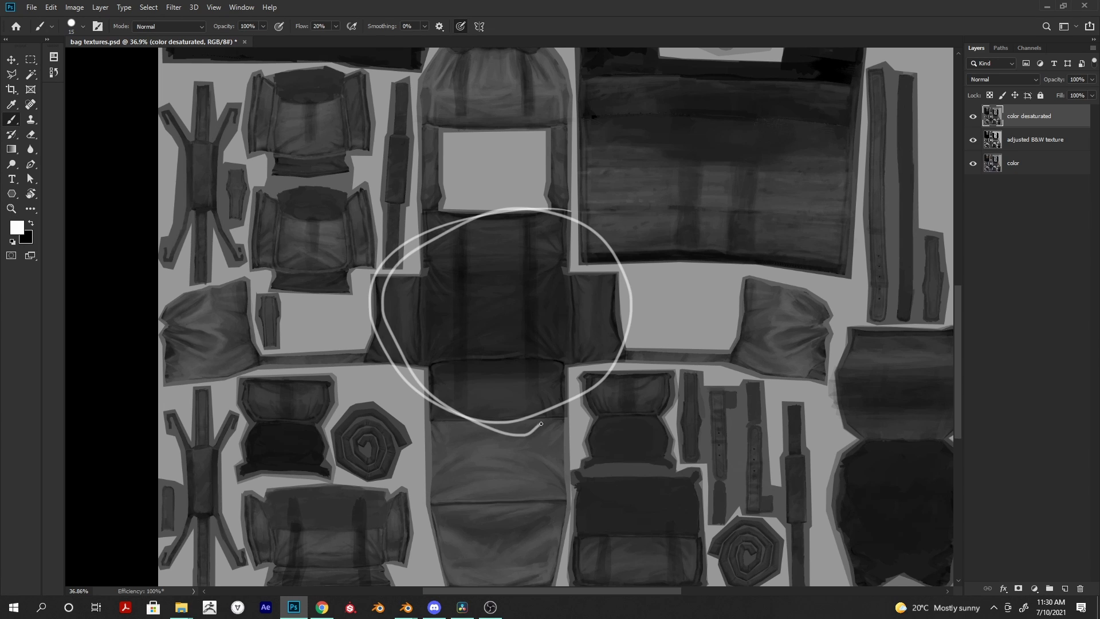
drag(545, 392, 559, 357)
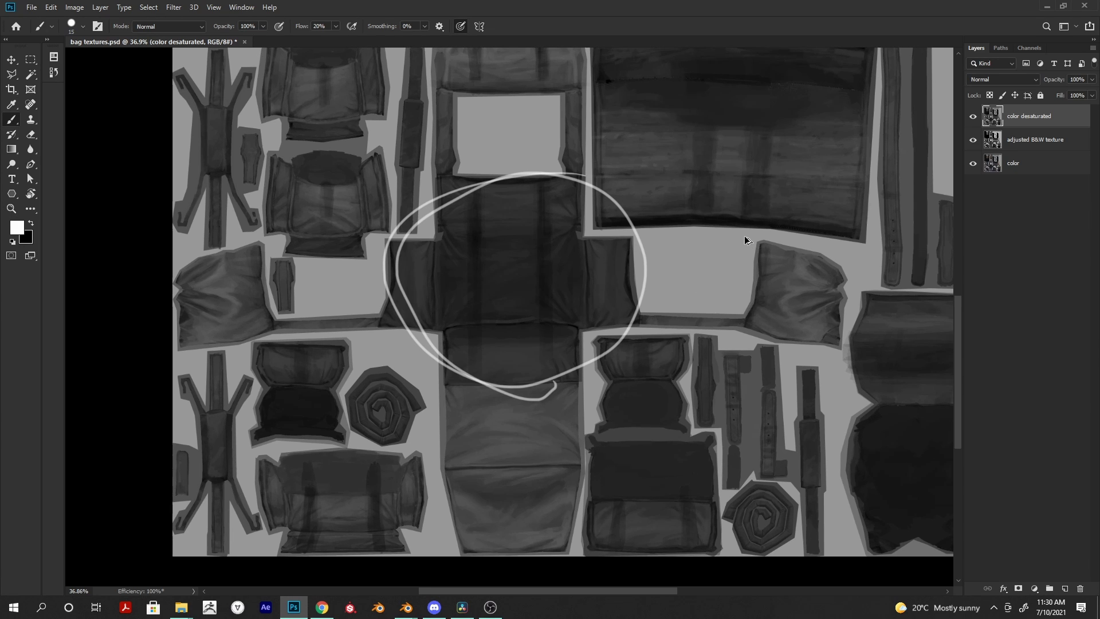
key(ctrl+z)
- Toggle the color desaturated layer's visibility to compare it with the adjusted B&W texture
click(972, 117)
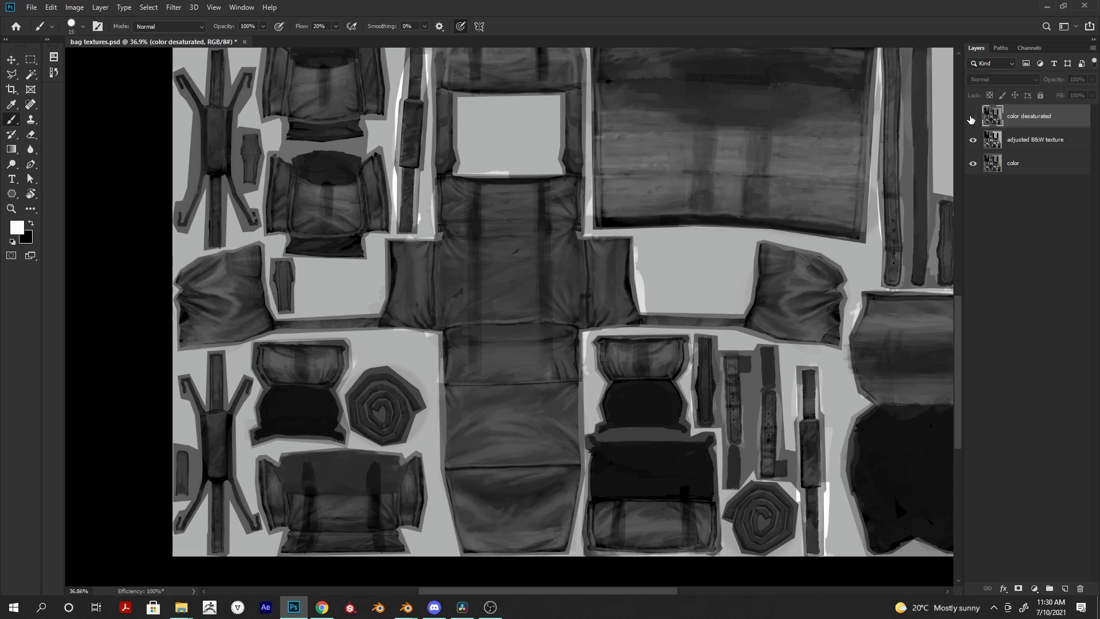
click(972, 118)
click(972, 119)
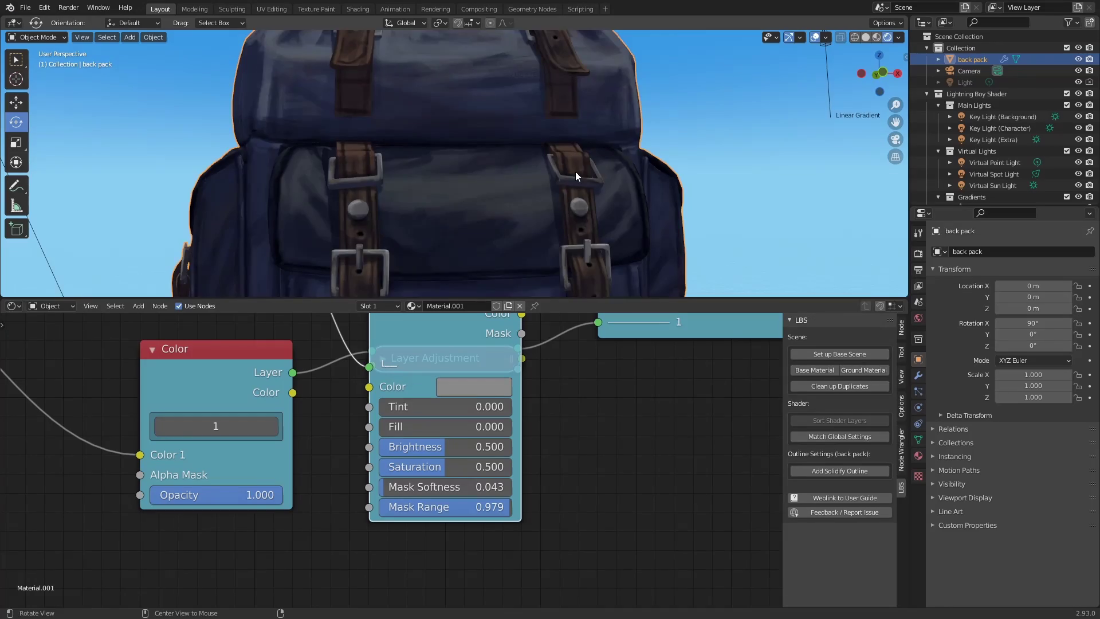
- Back in Blender, adjust the Key Light layer's brightness and set the Color layer's Layer Adjustment to Brightness 0.521 and Fill 0.143
scroll(575, 171, down, 5)
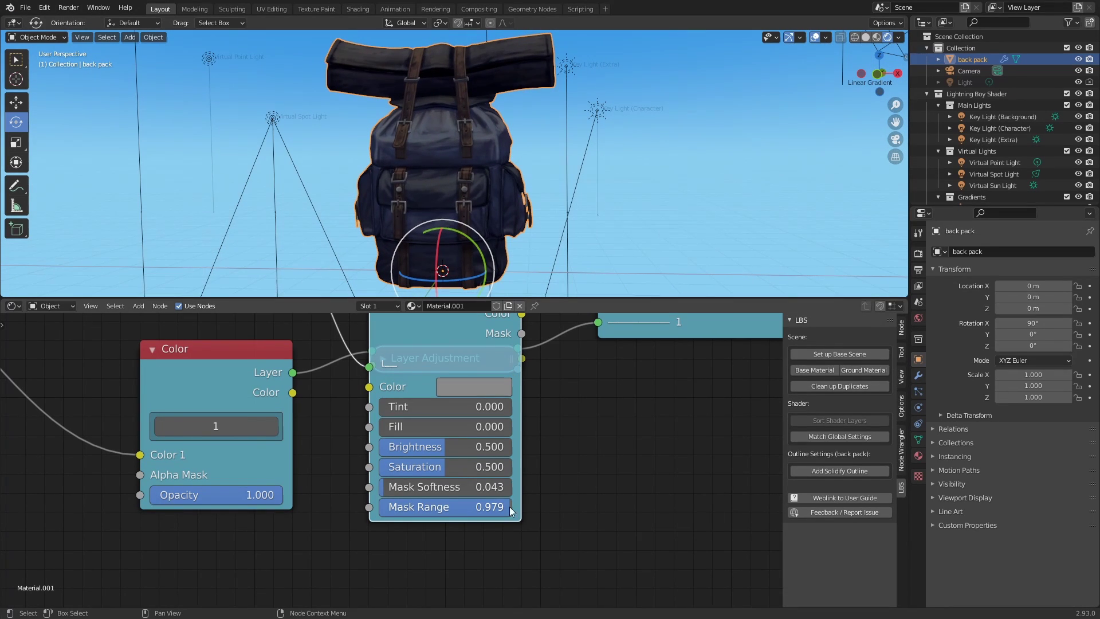
drag(430, 444, 451, 449)
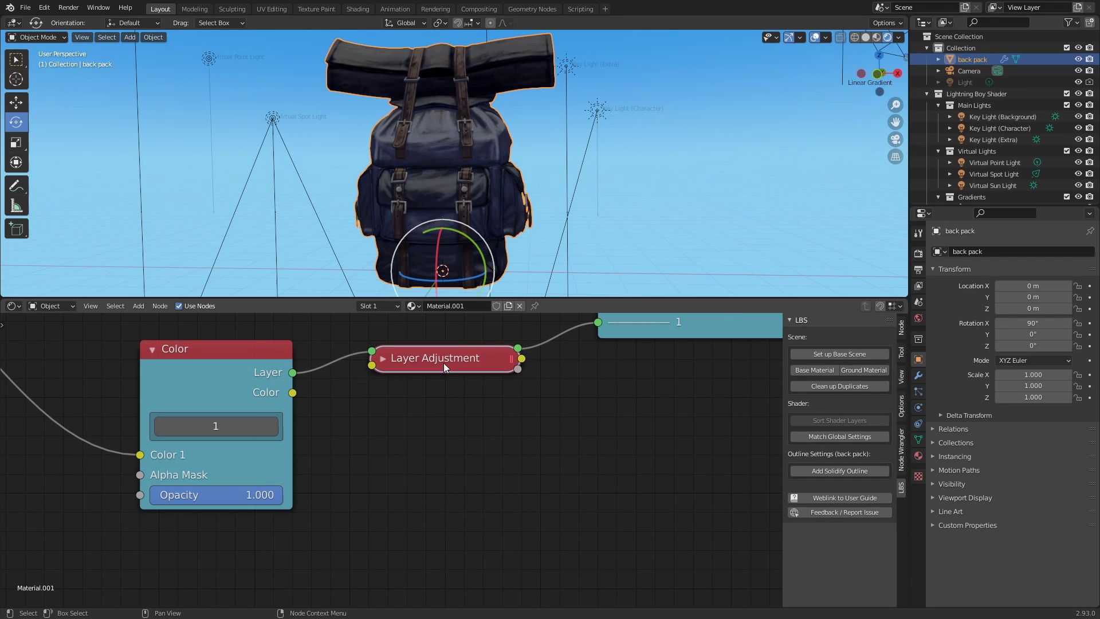
key(h)
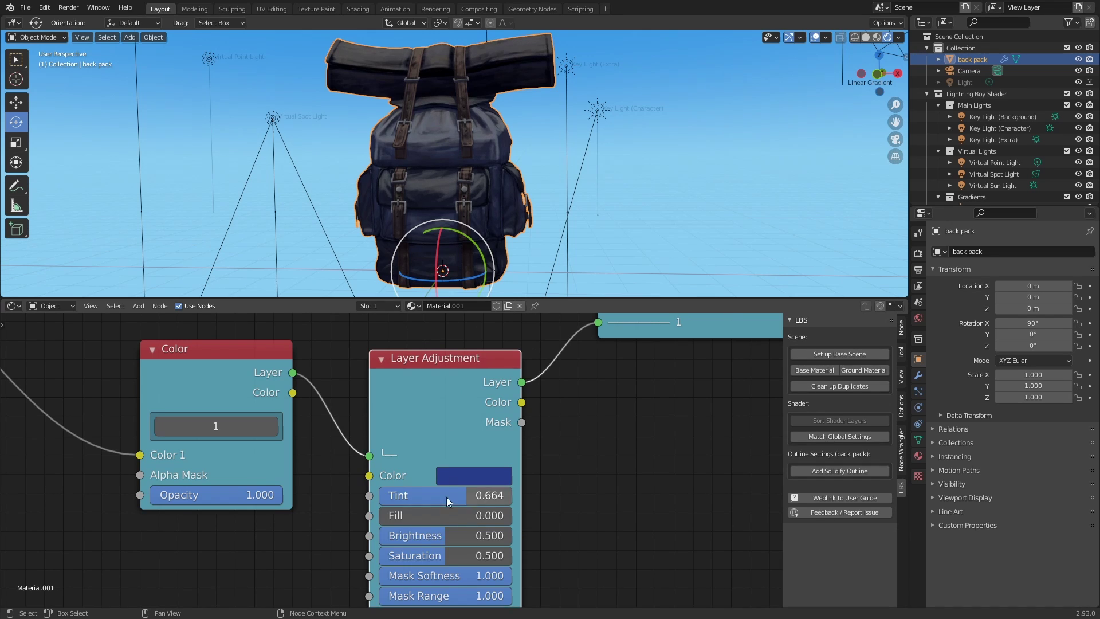
mouse_move(442, 539)
mouse_down()
mouse_move(456, 534)
mouse_move(400, 513)
mouse_up()
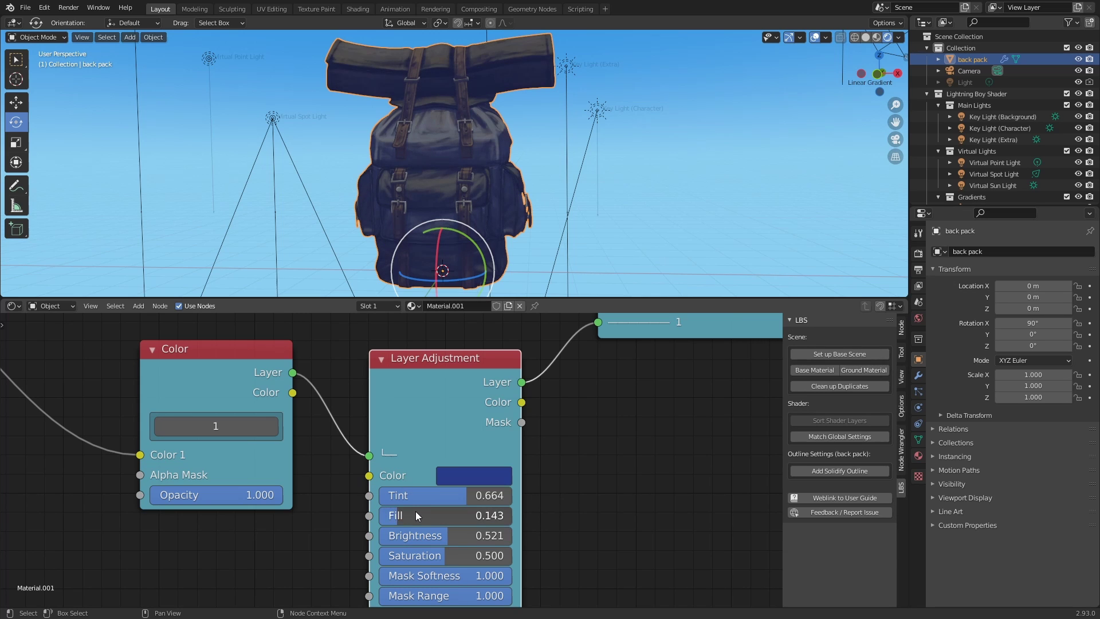
key(h)
- Collapse the Color and colour image texture nodes and arrange them with the spec texture closer to the layer nodes
key(Home)
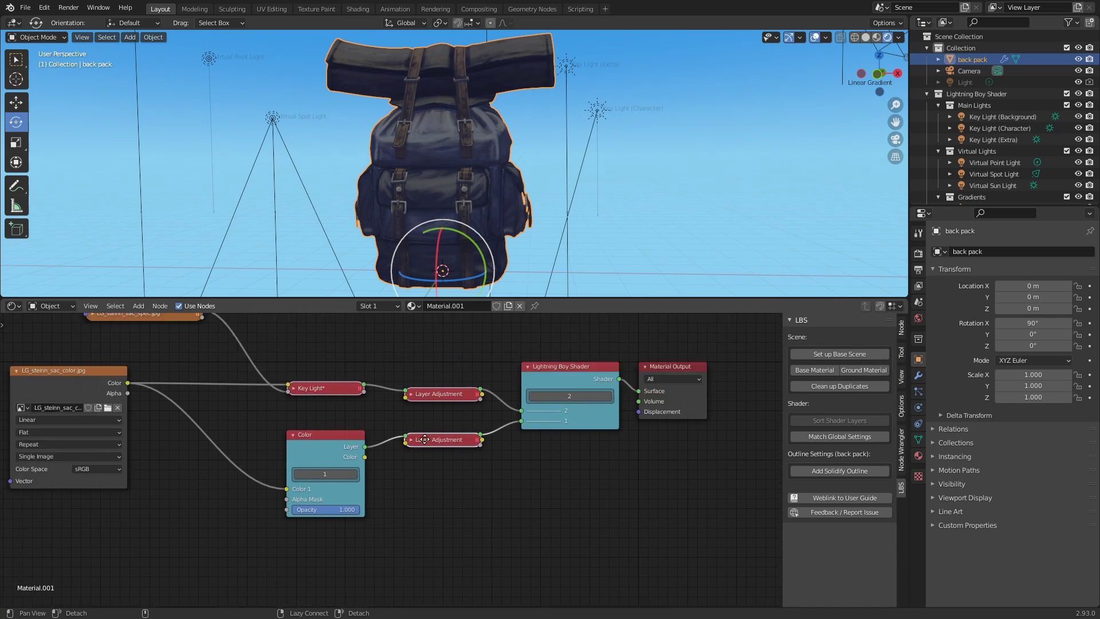
click(358, 462)
key(h)
drag(214, 335, 266, 381)
click(131, 410)
key(h)
drag(122, 395, 258, 451)
drag(253, 385, 263, 409)
middle_drag(435, 246, 619, 226)
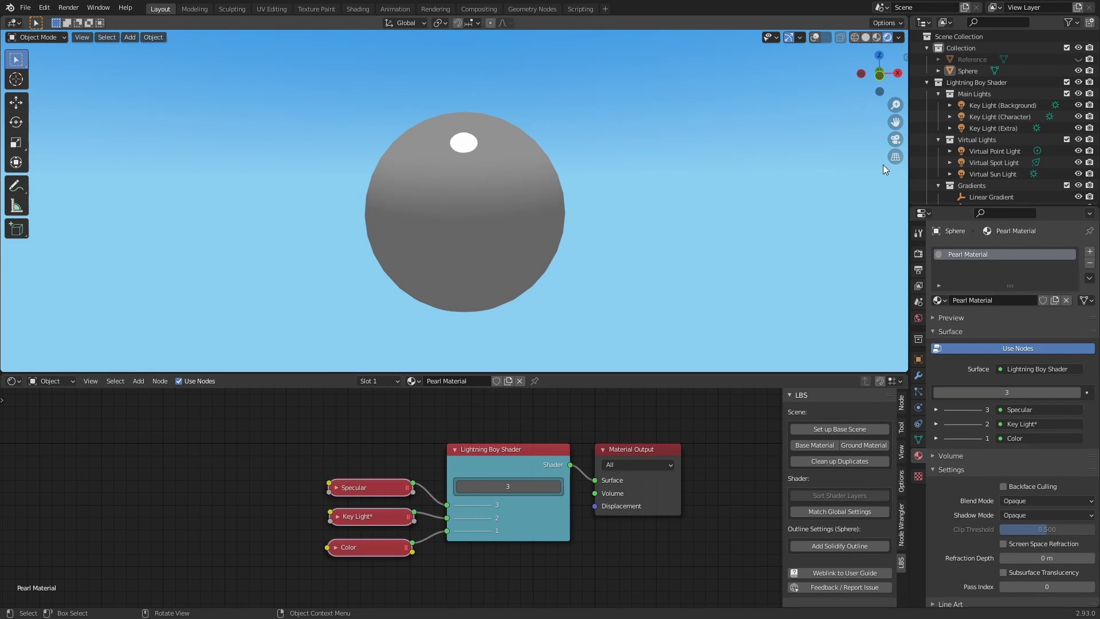
- Select the sphere beside the pearl reference and set its Lightning Boy Shader node to 6 layers
shift+middle_drag(331, 264, 630, 265)
scroll(504, 290, up, 2)
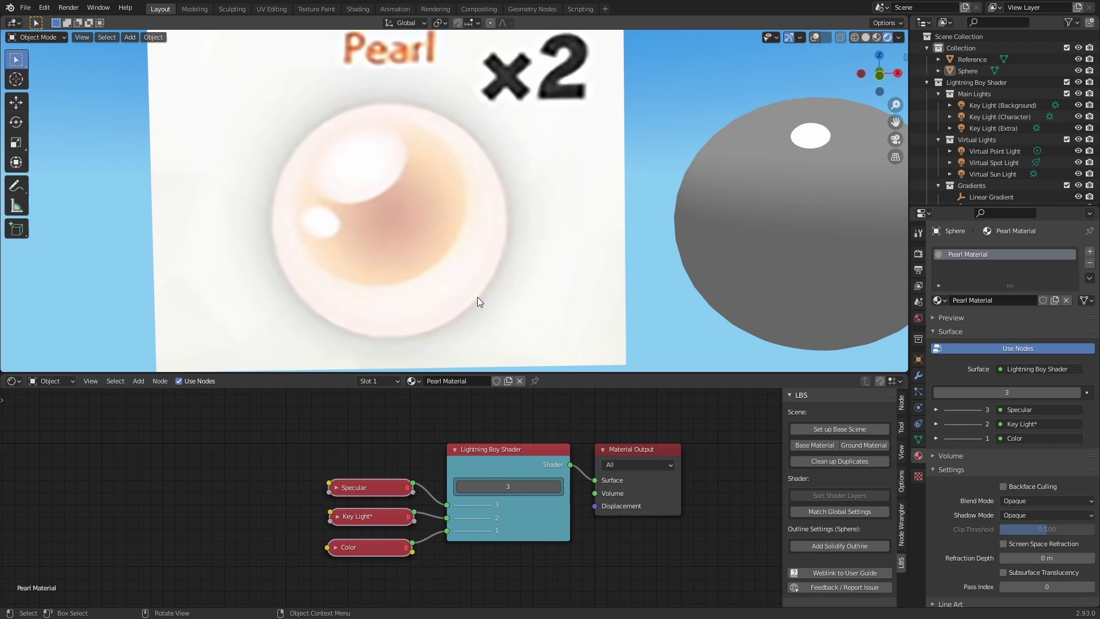
shift+middle_drag(663, 290, 403, 275)
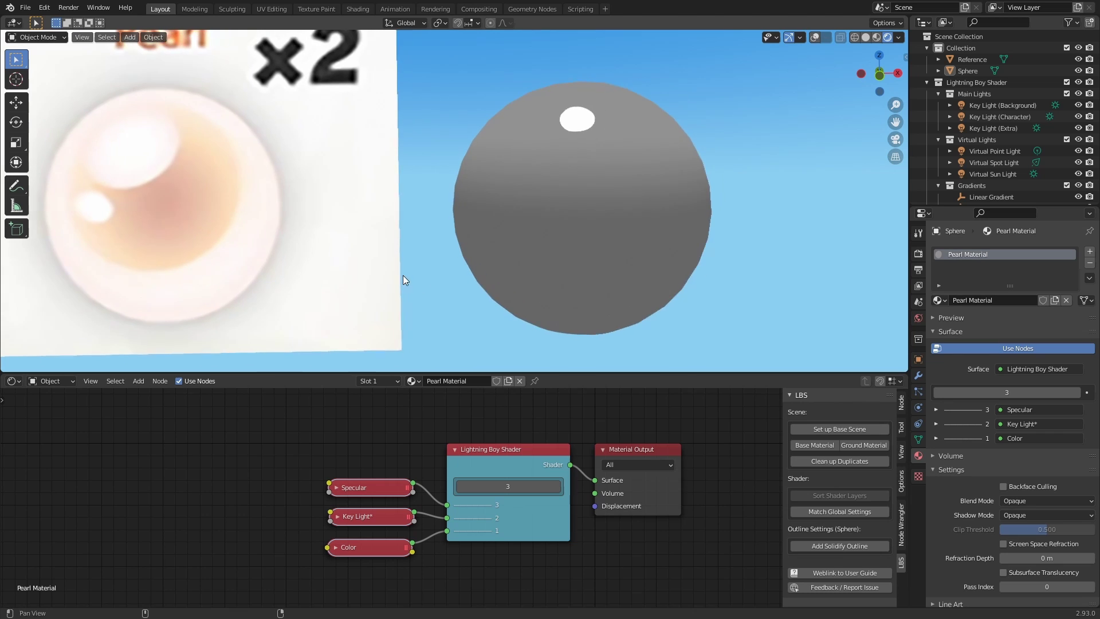
alt+shift+drag(486, 307, 473, 312)
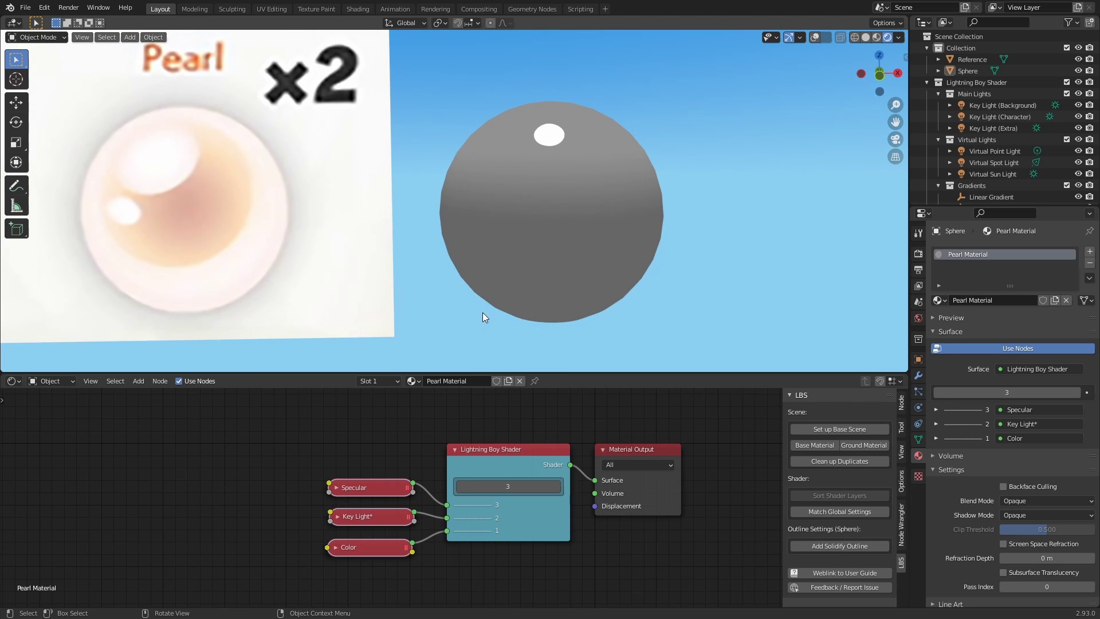
click(545, 279)
middle_drag(316, 523, 338, 493)
click(544, 459)
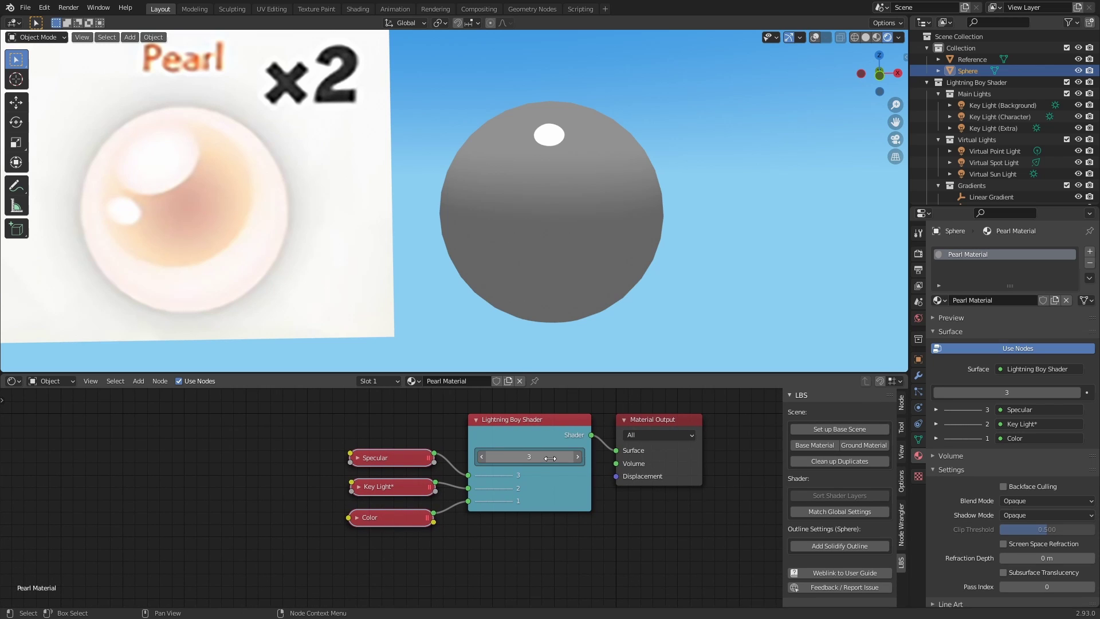
text(6)
key(Return)
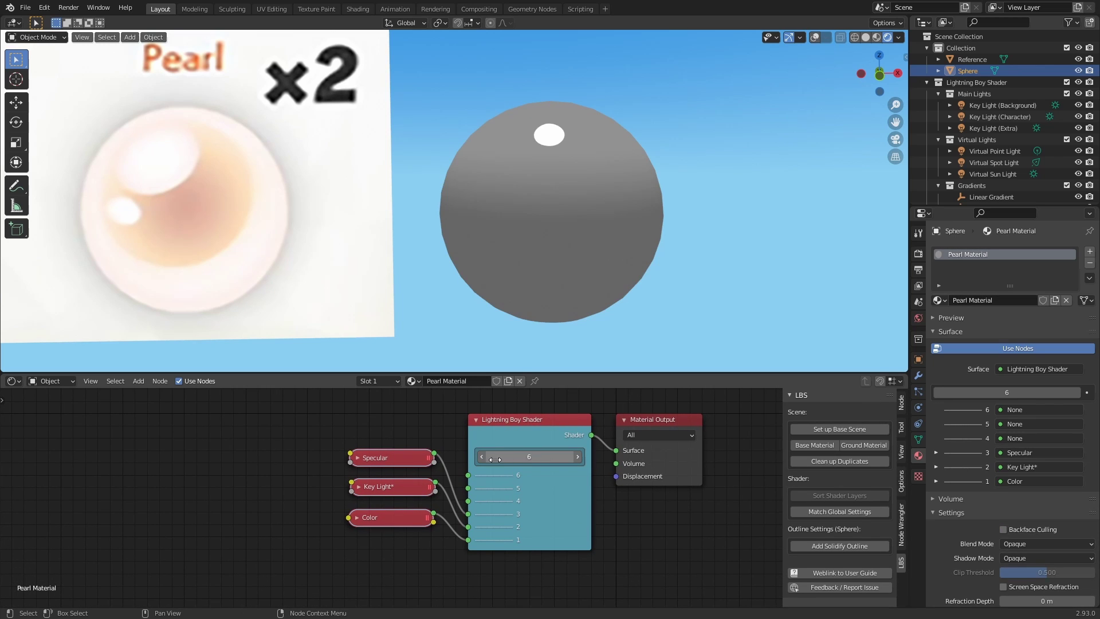
- Delete the Specular and Key Light nodes, keeping the Color node expanded beside the shader's layer 1
key(x)
drag(405, 519, 404, 545)
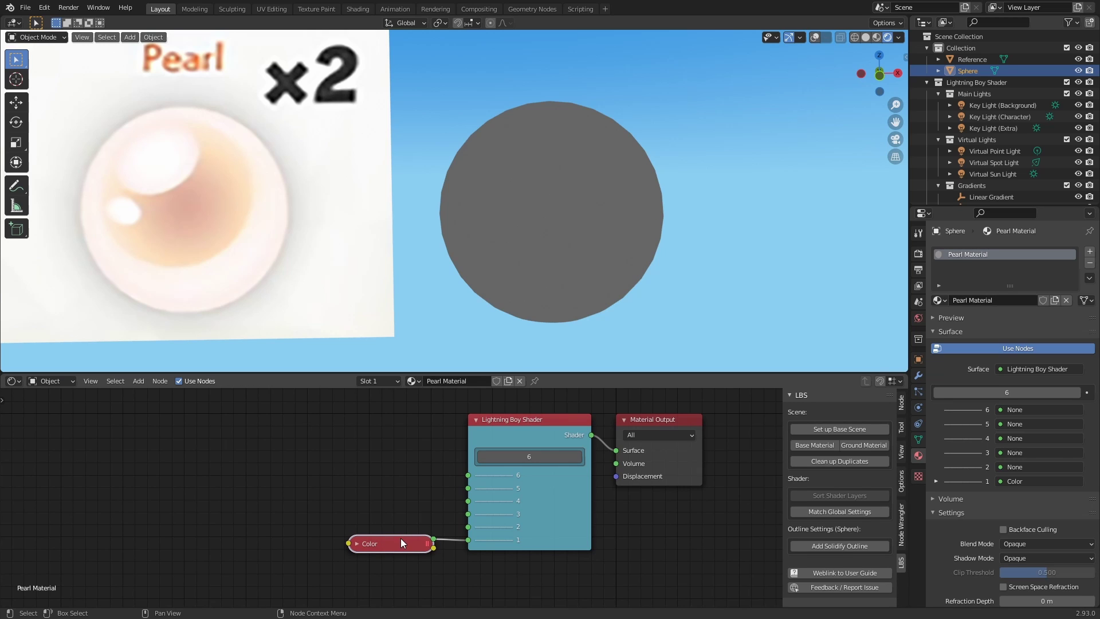
key(h)
- Set the Color node's Color 1 to the pinkish tone sampled from the centre of the pearl reference
middle_drag(400, 535, 426, 470)
click(427, 547)
click(500, 494)
click(206, 212)
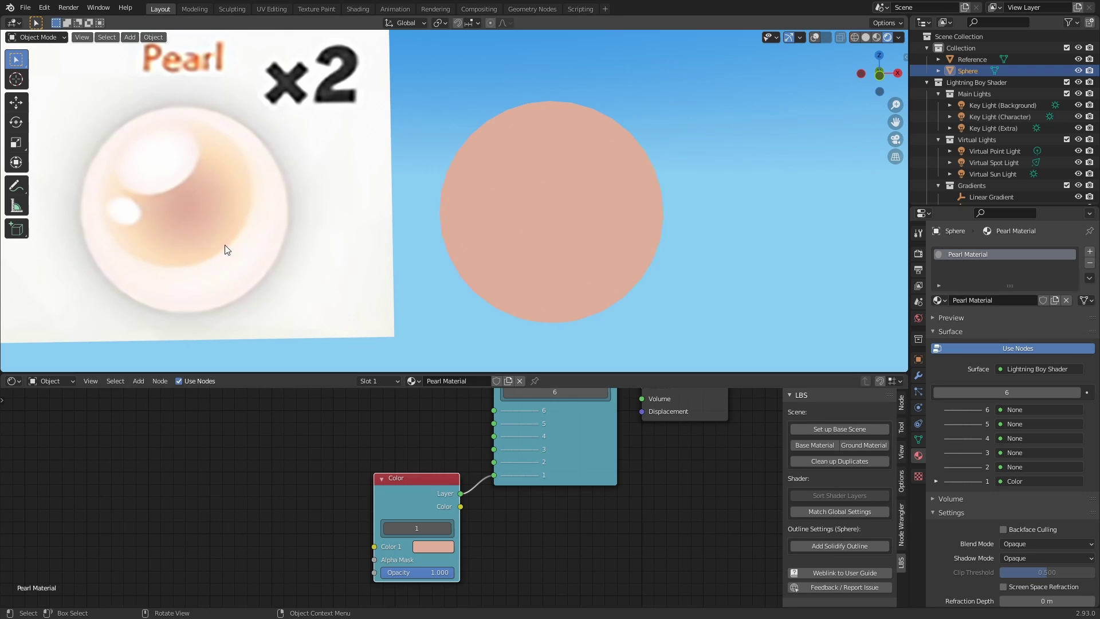
- Collapse the Color node and add a collapsed 2D Specular node above it, feeding the shader's layer 2
key(h)
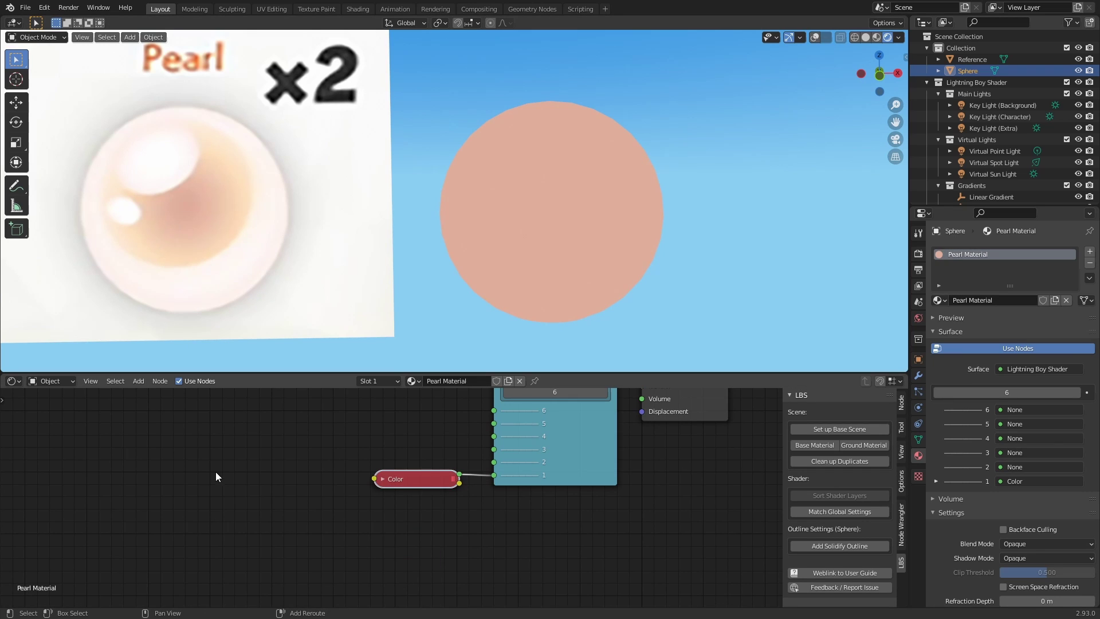
key(shift+a)
mouse_move(209, 466)
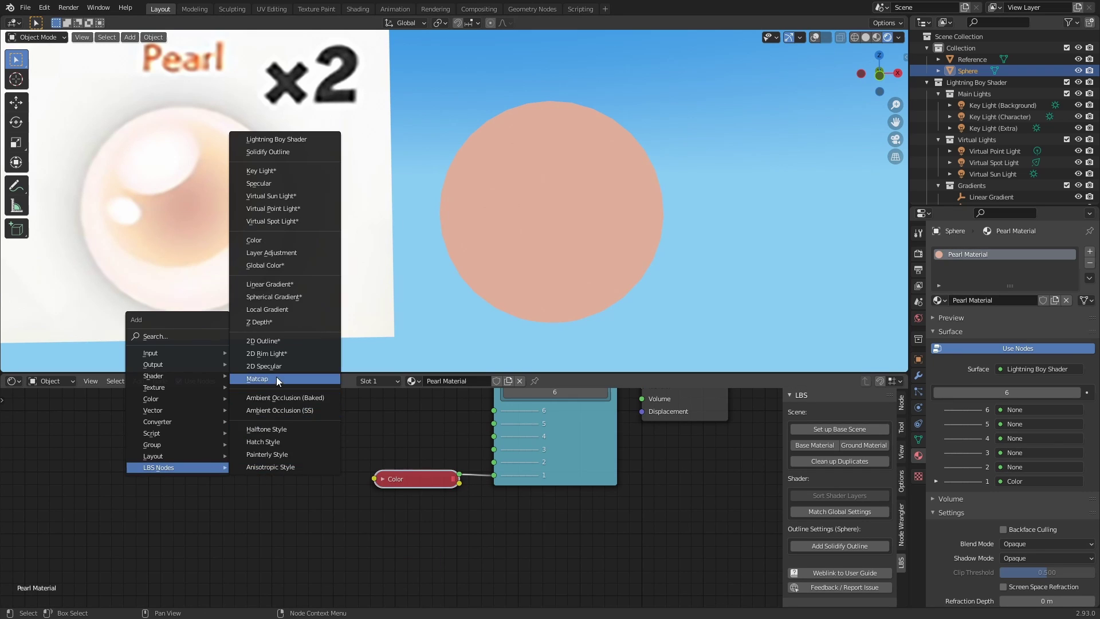
click(265, 366)
click(374, 445)
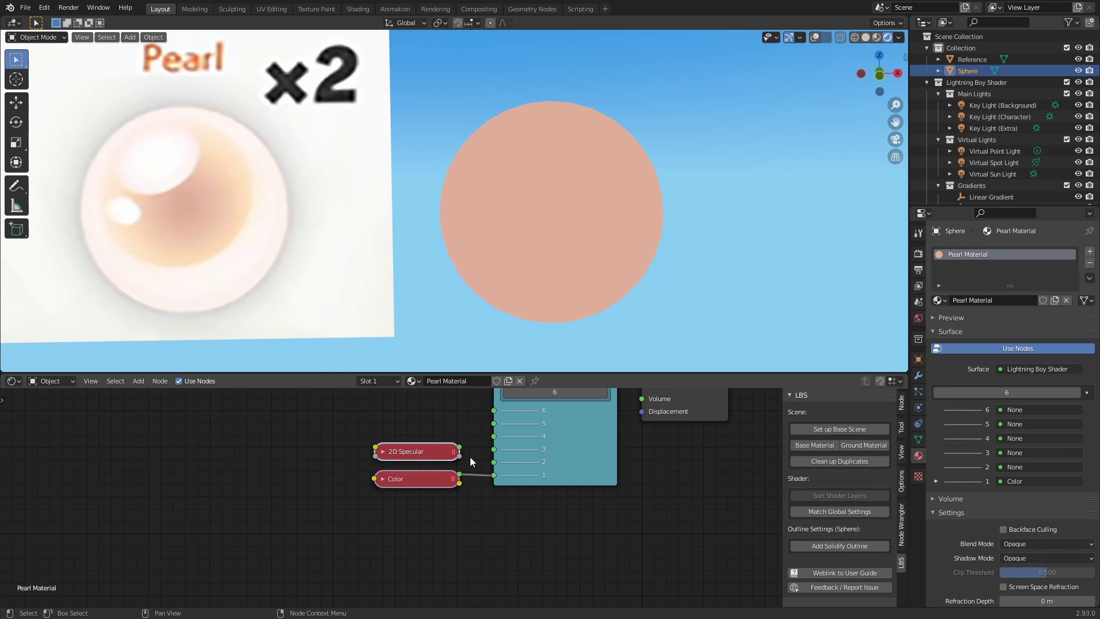
drag(479, 452, 494, 462)
mouse_move(536, 265)
middle_down()
mouse_move(508, 246)
mouse_move(458, 259)
mouse_move(541, 291)
mouse_move(576, 252)
mouse_move(542, 243)
mouse_move(552, 244)
mouse_move(541, 256)
middle_up()
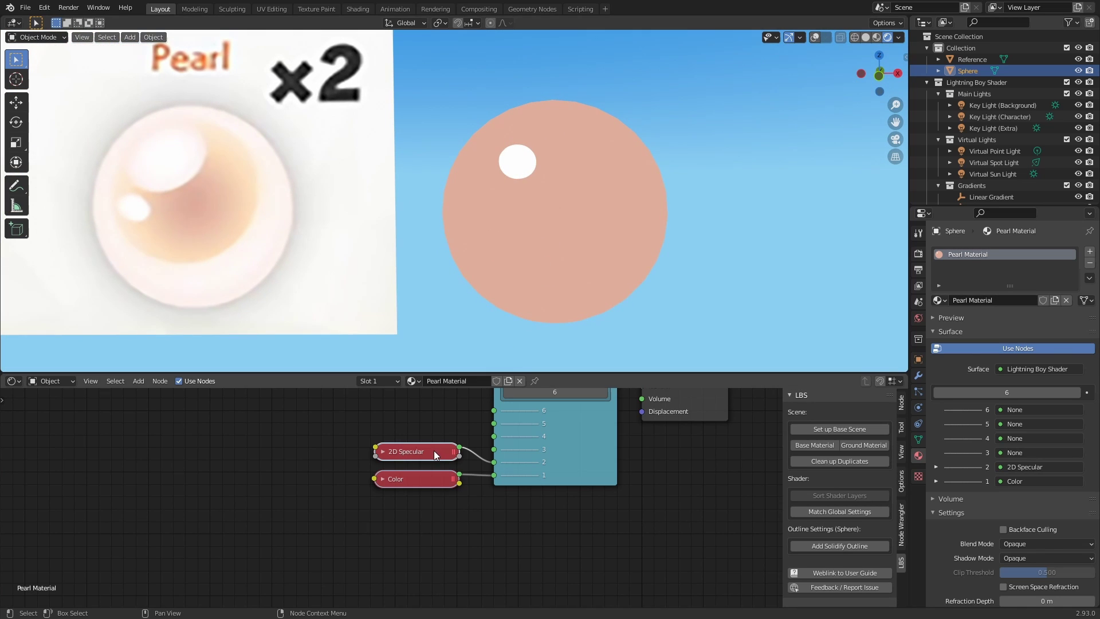
- Set the 2D Specular node to Range 0.193, Invert 1, Offset X 0.110 and Offset Y -0.068, and collapse it
key(h)
middle_drag(339, 511, 400, 468)
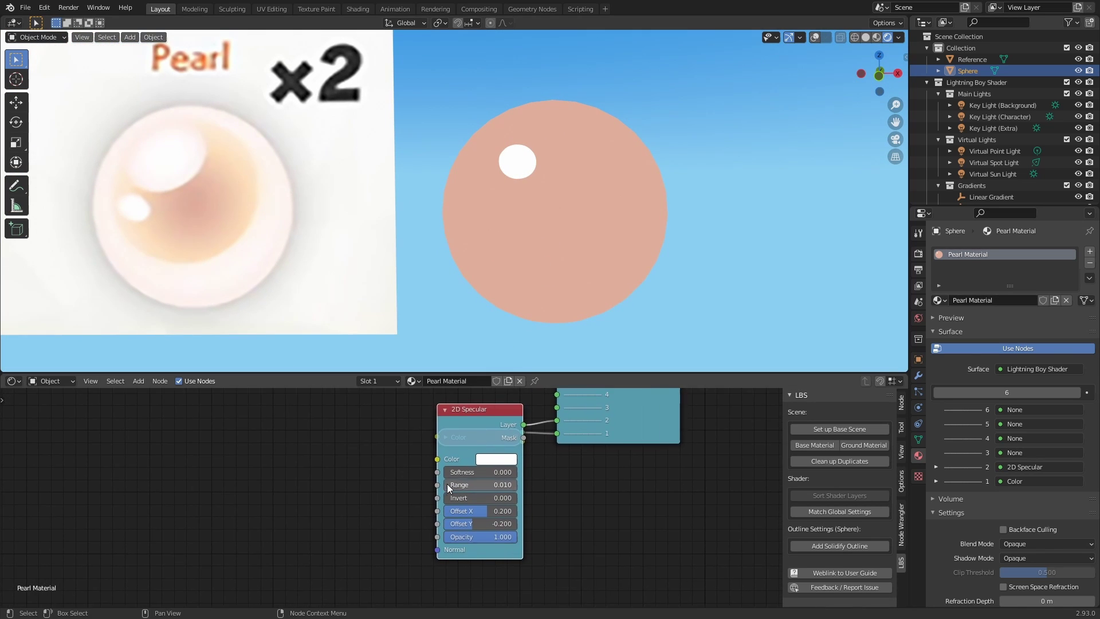
drag(454, 484, 587, 437)
shift+drag(489, 509, 619, 465)
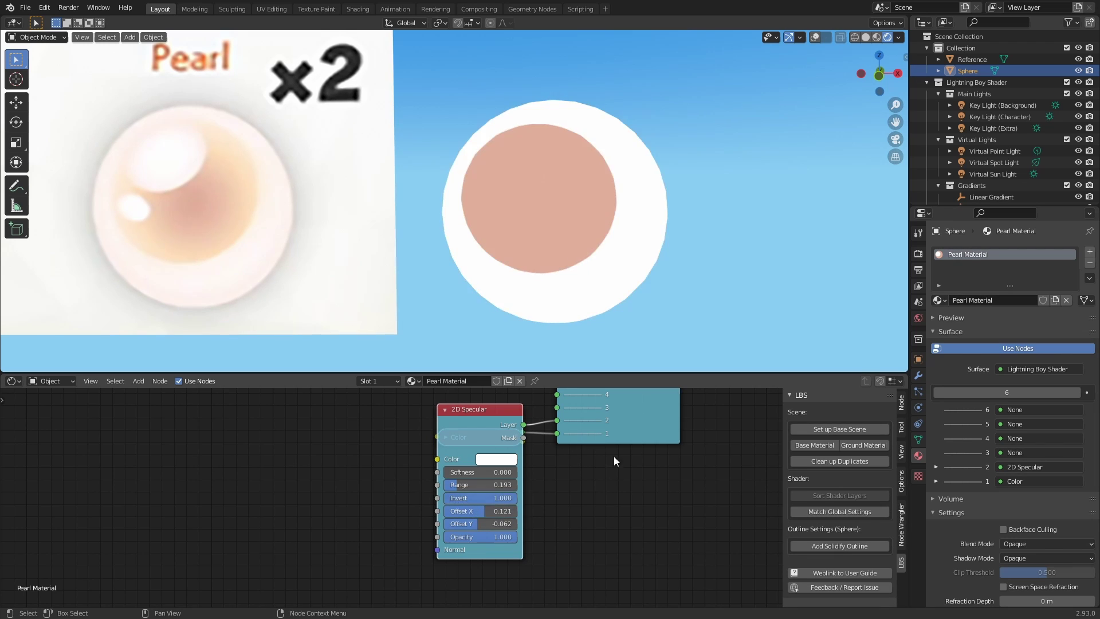
middle_drag(491, 277, 176, 240)
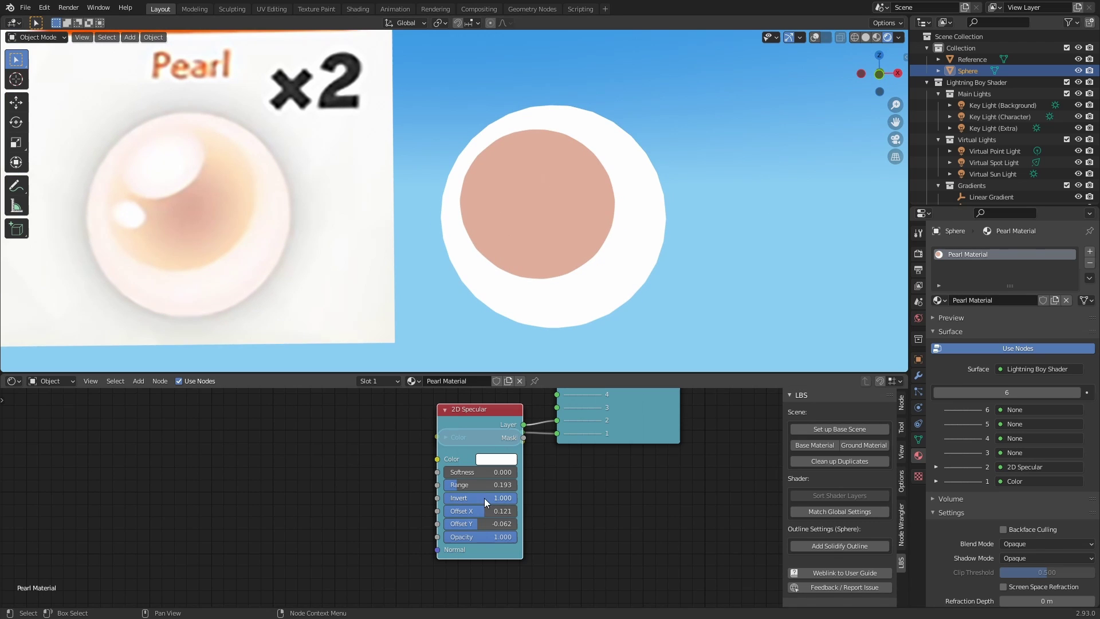
mouse_move(483, 510)
mouse_down()
mouse_move(493, 507)
mouse_move(481, 509)
mouse_up()
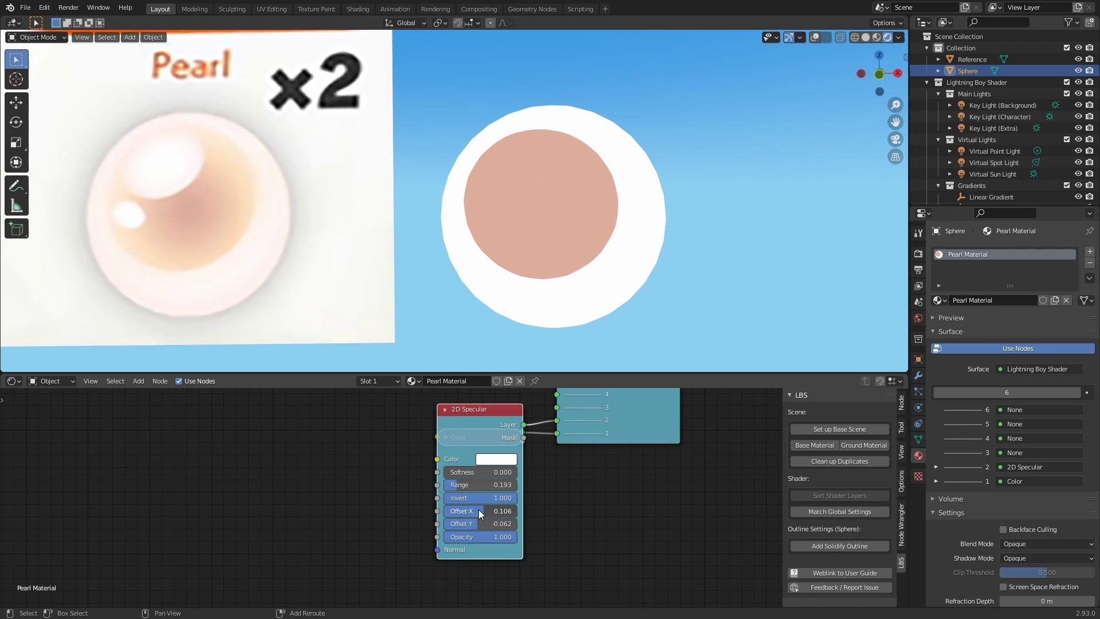
key(h)
- Duplicate the 2D Specular node, placing the copy above the original and feeding the shader's layer 3
key(Home)
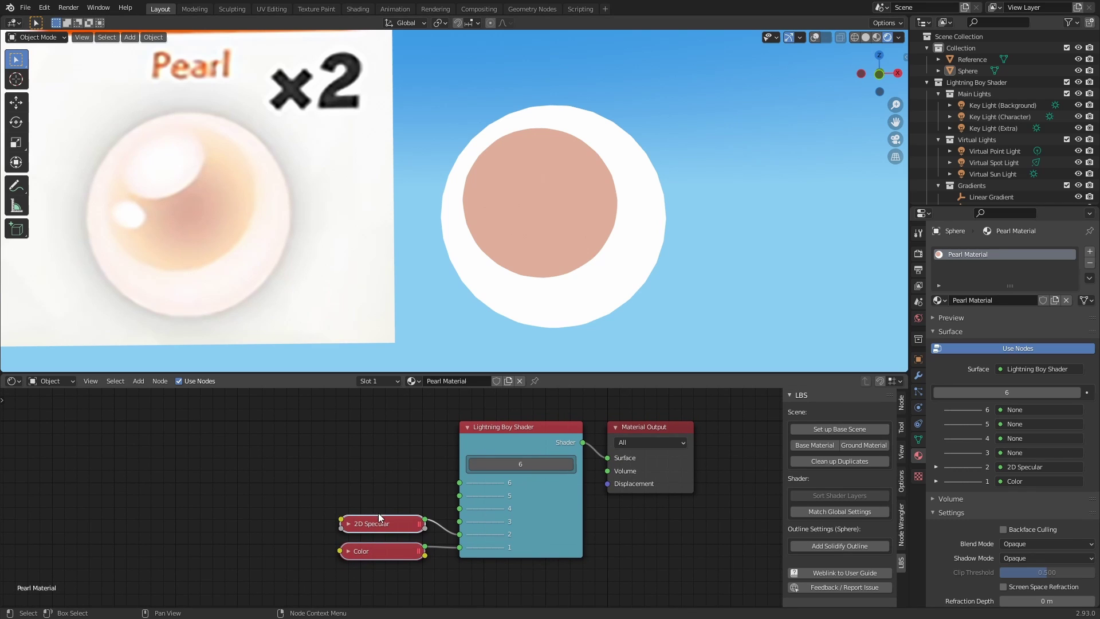
key(shift+d)
click(383, 498)
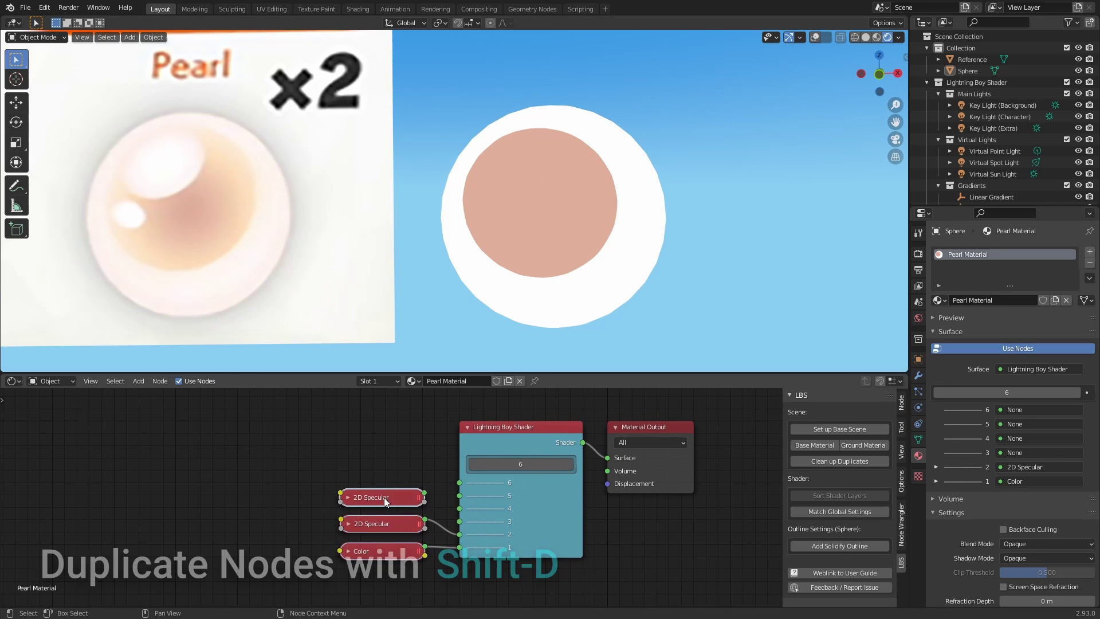
- Set the lower 2D Specular node's Color to the light peach tone sampled from the pearl reference
click(389, 527)
key(h)
alt+drag(300, 545, 327, 452)
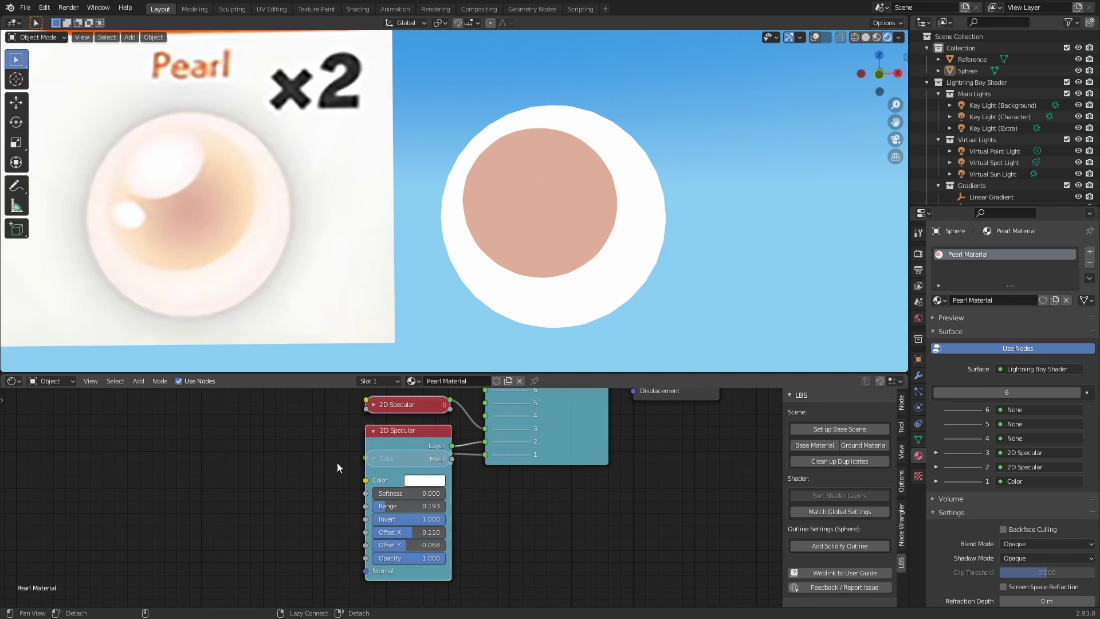
click(422, 481)
click(506, 425)
click(224, 153)
- Adjust the lower 2D Specular node's Softness and Range to blend the peach gradually into the pink centre, and collapse it
shift+drag(382, 495, 617, 472)
drag(392, 506, 362, 507)
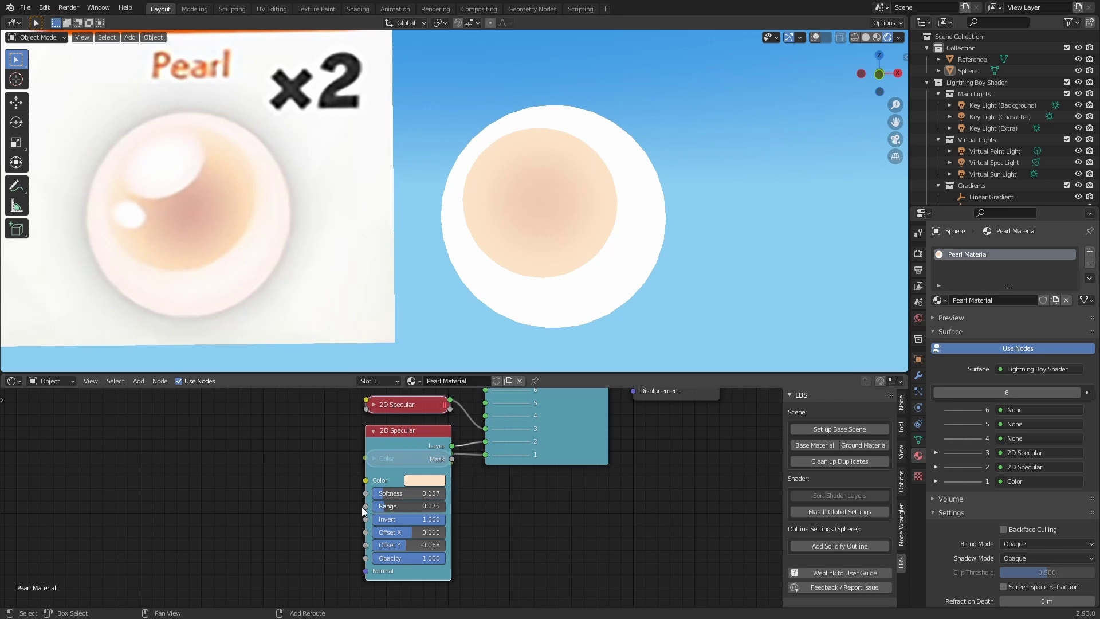
drag(35, 519, 546, 467)
middle_drag(329, 456, 318, 524)
key(h)
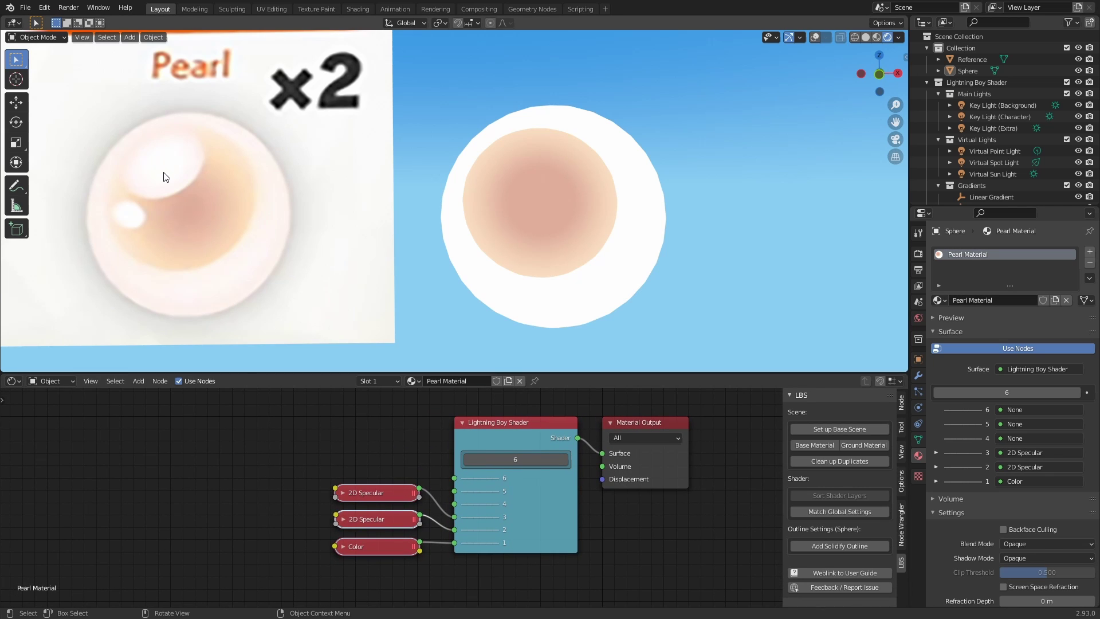
- Add a Specular node above the two 2D Specular nodes and connect its Layer output to the shader's layer 4
key(shift+a)
mouse_move(149, 459)
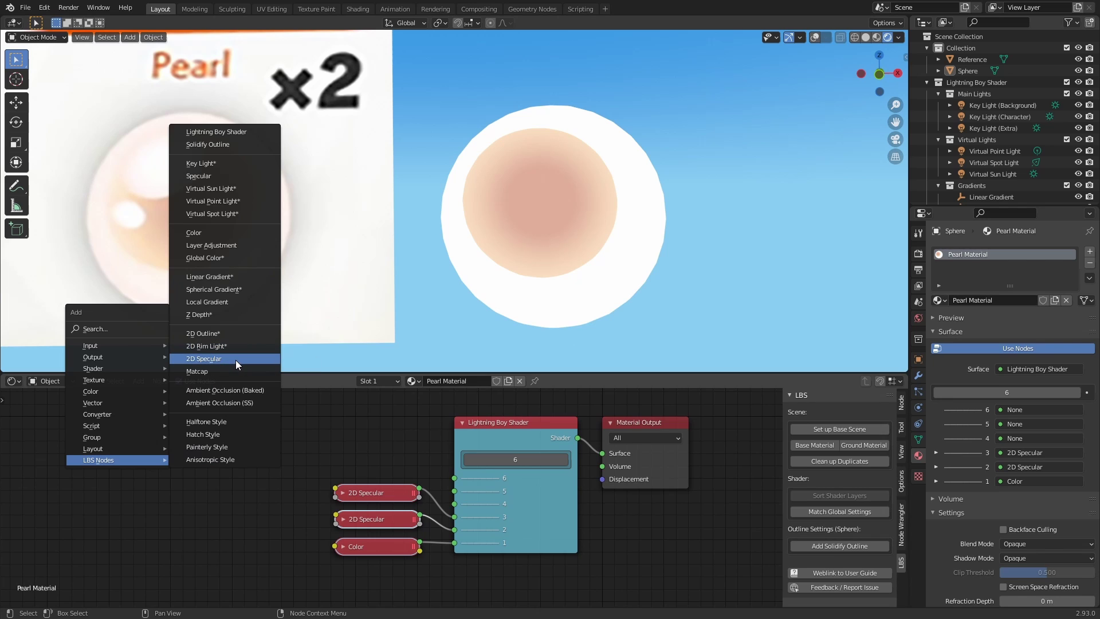
click(244, 175)
click(412, 462)
drag(446, 488, 455, 503)
- Show the viewport overlays, move and rotate Key Light (Character) to put the highlight on the sphere's upper left, and reselect the sphere
click(996, 116)
key(shift+alt+z)
key(g)
click(446, 189)
key(shift+space)
key(r)
drag(441, 150, 344, 146)
click(524, 146)
- Set the Specular node's Range to 0.900 and Offset to X -1.92°, Y -2.83°, and put it back collapsed in the node stack
click(370, 465)
key(h)
drag(369, 465, 237, 458)
alt+drag(326, 467, 344, 423)
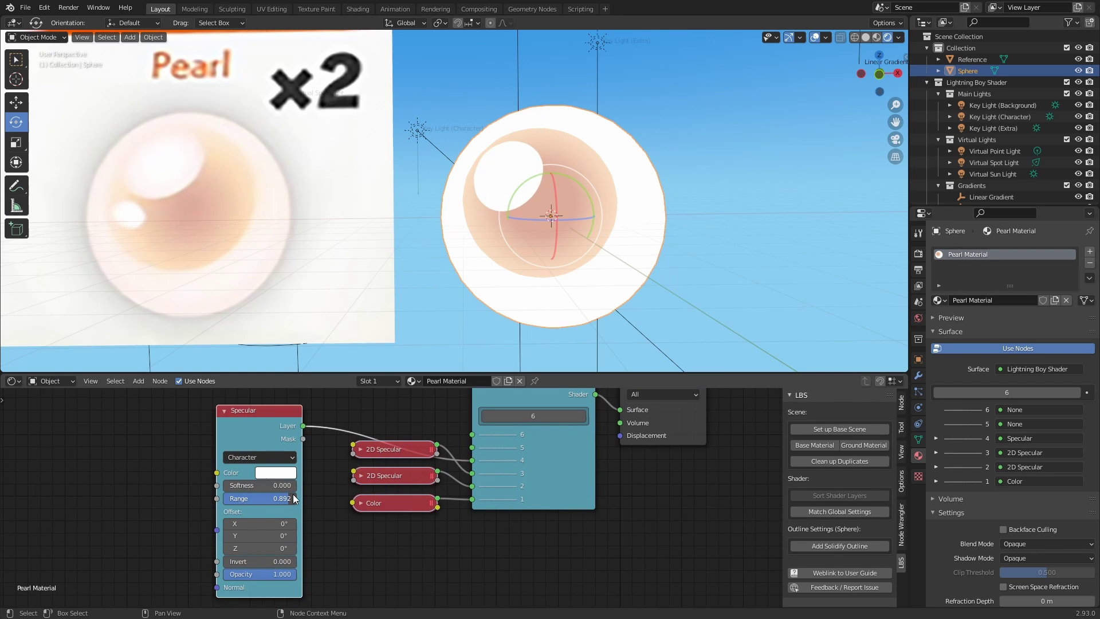
drag(292, 494, 218, 545)
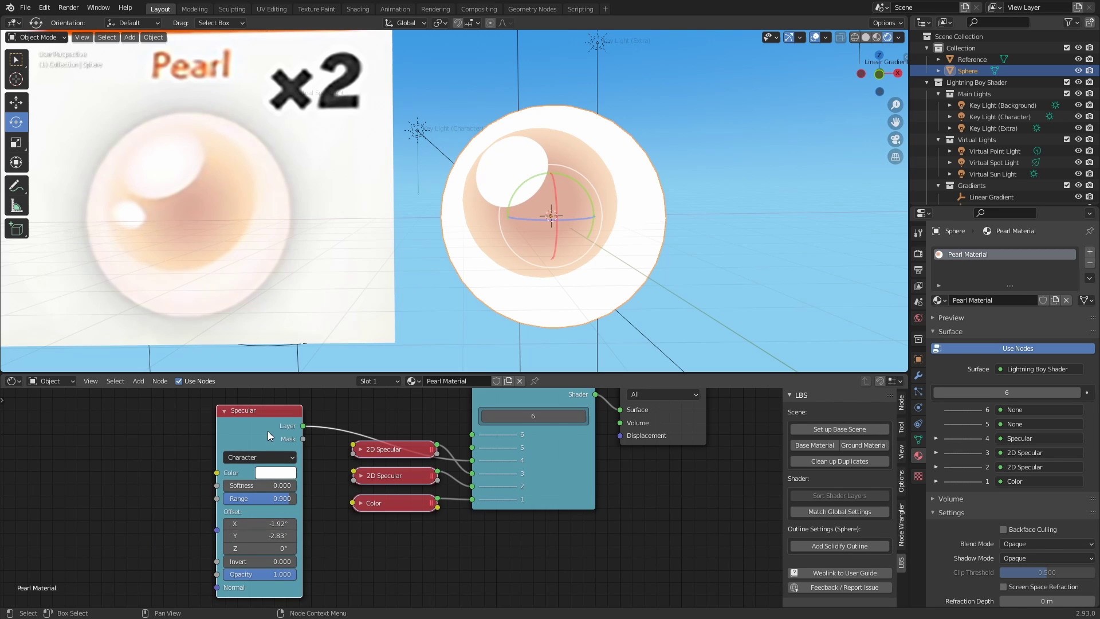
key(h)
drag(268, 412, 408, 425)
- Duplicate the Specular node above the original and connect the copy to the shader's layer 5
key(shift+d)
click(407, 398)
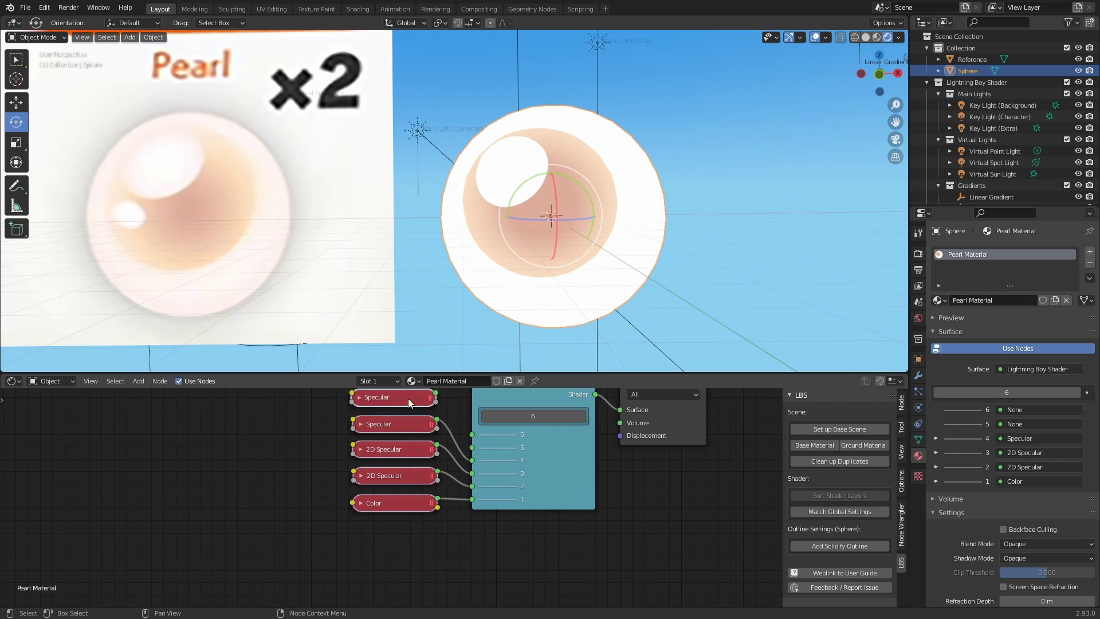
drag(468, 444, 472, 447)
- Set the duplicated Specular node to Offset X 8.98°, Y 25.9° and Range 0.417, and collapse it on top of the stack
drag(395, 399, 262, 446)
key(h)
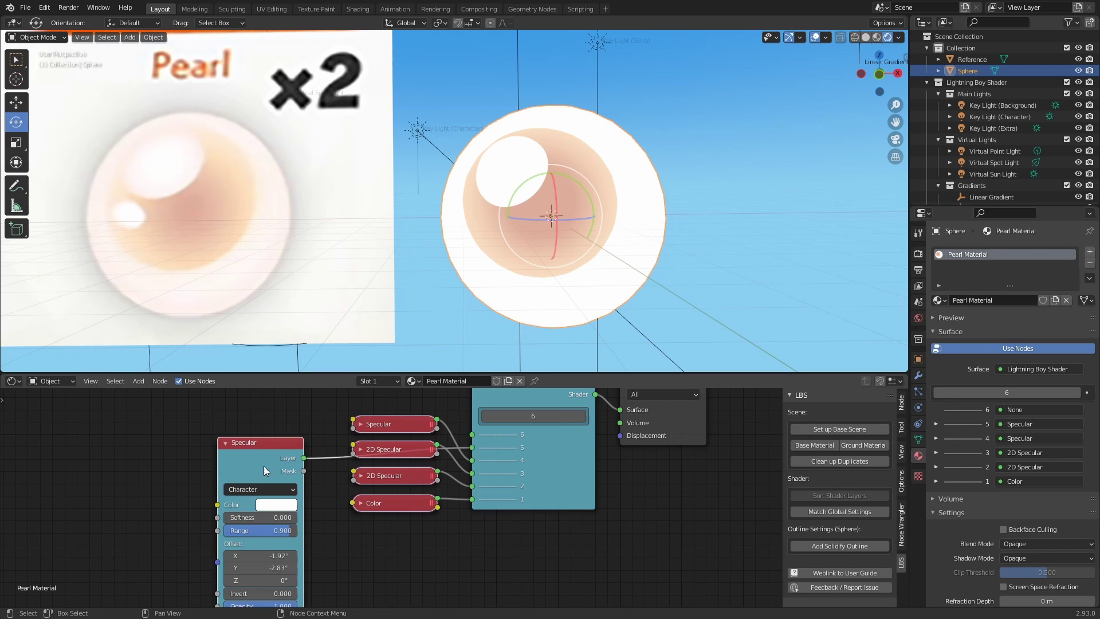
alt+drag(325, 542, 351, 481)
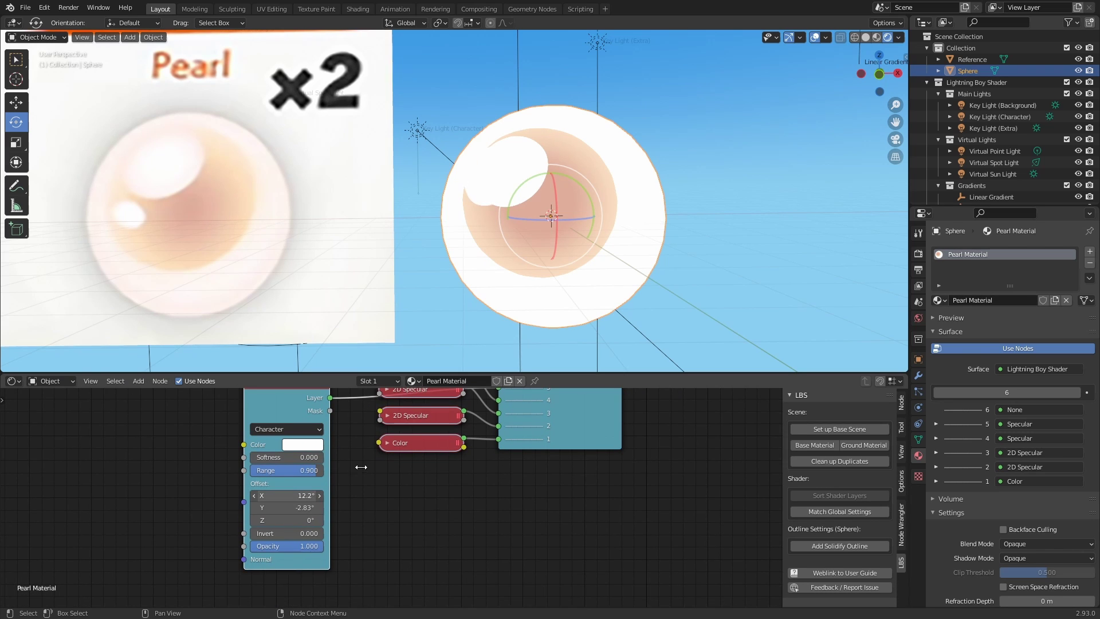
drag(289, 507, 456, 404)
drag(297, 470, 269, 469)
click(695, 245)
middle_drag(695, 246, 613, 228)
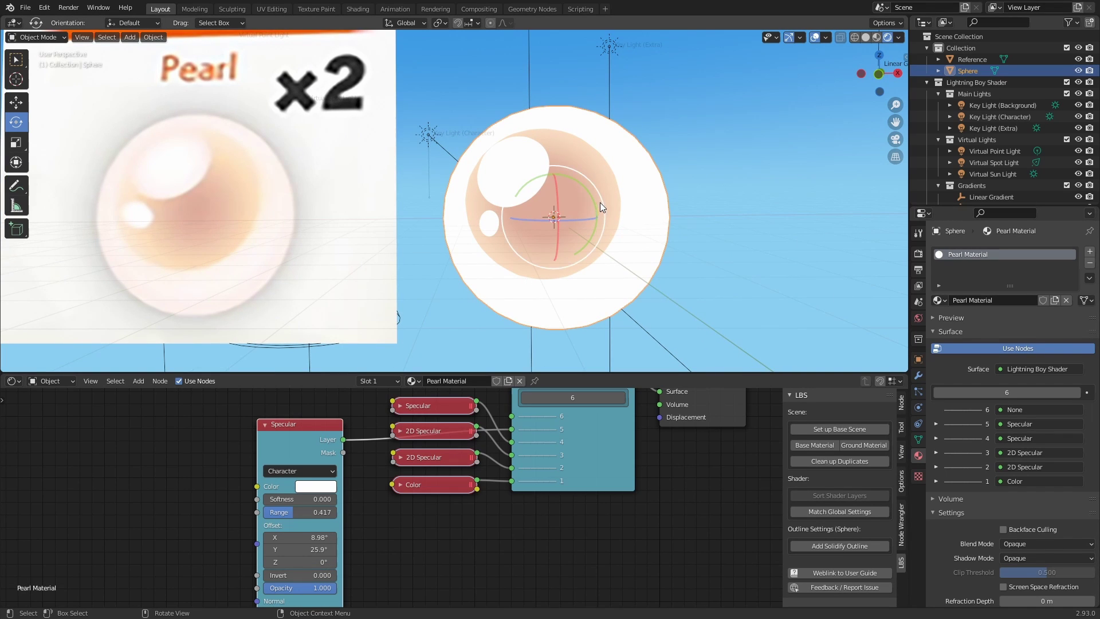
middle_drag(364, 450, 369, 494)
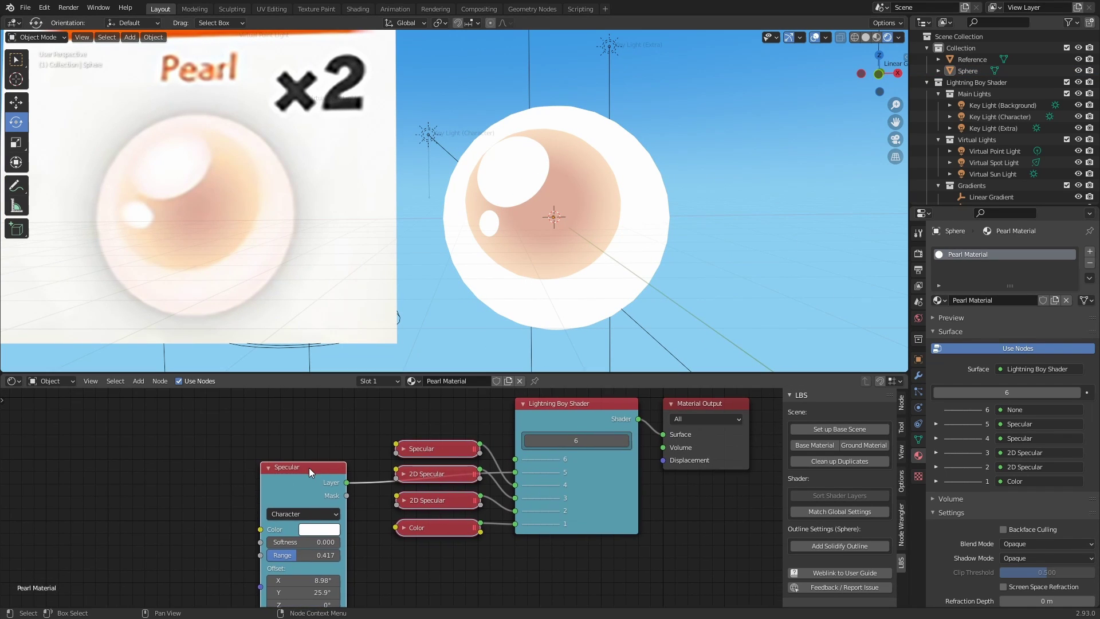
key(h)
drag(304, 462, 431, 419)
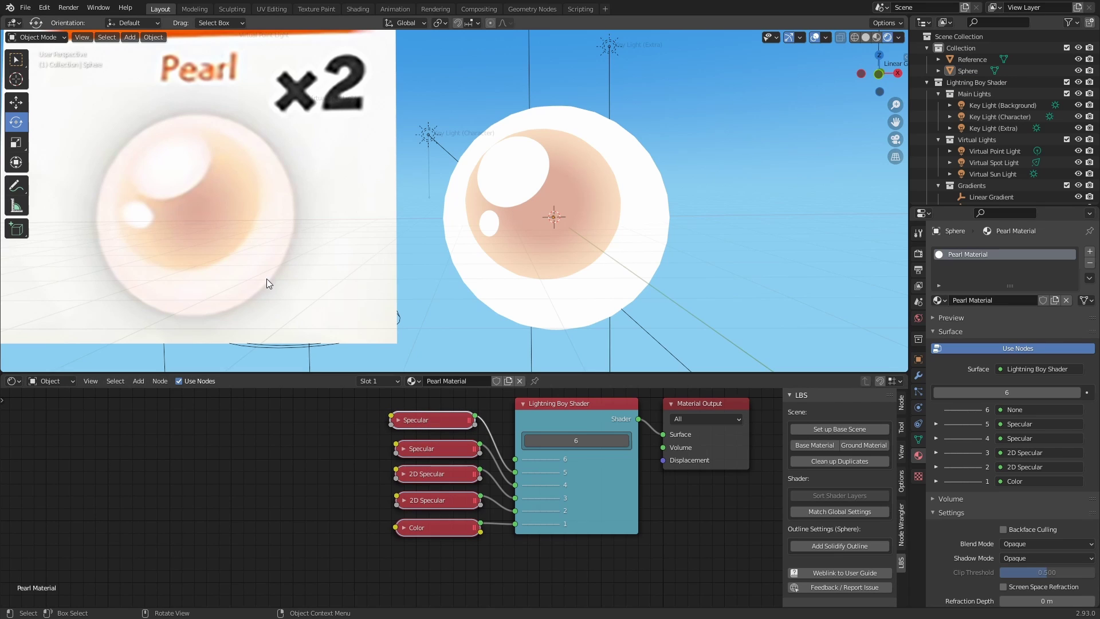
- Add a 2D Rim Light node above the stack, feeding the shader's layer 6
middle_drag(352, 456, 338, 481)
key(shift+a)
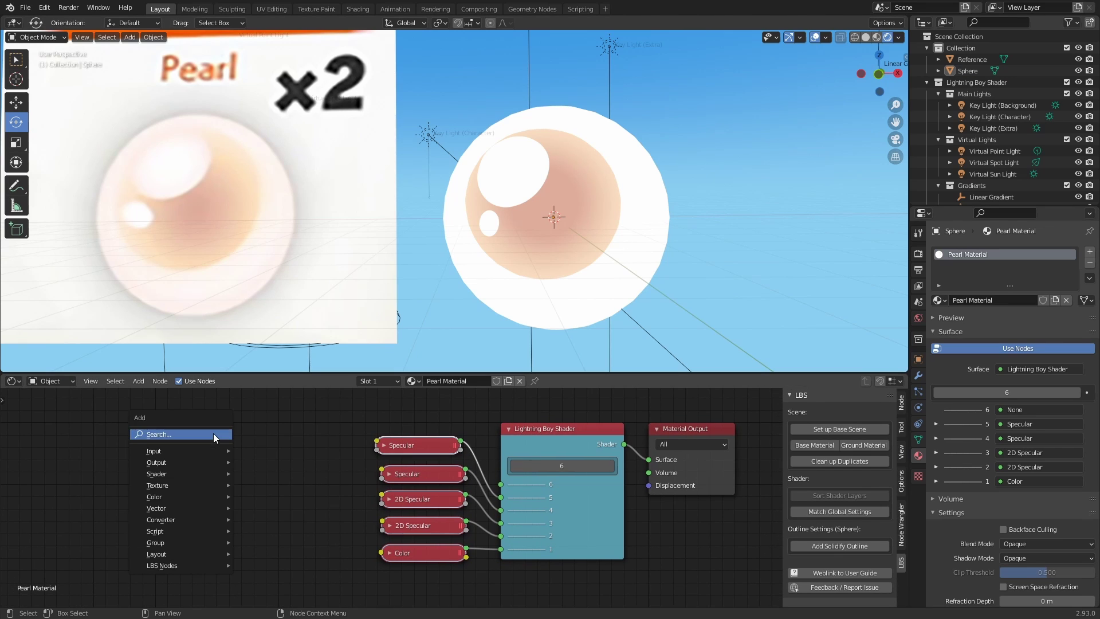
mouse_move(201, 564)
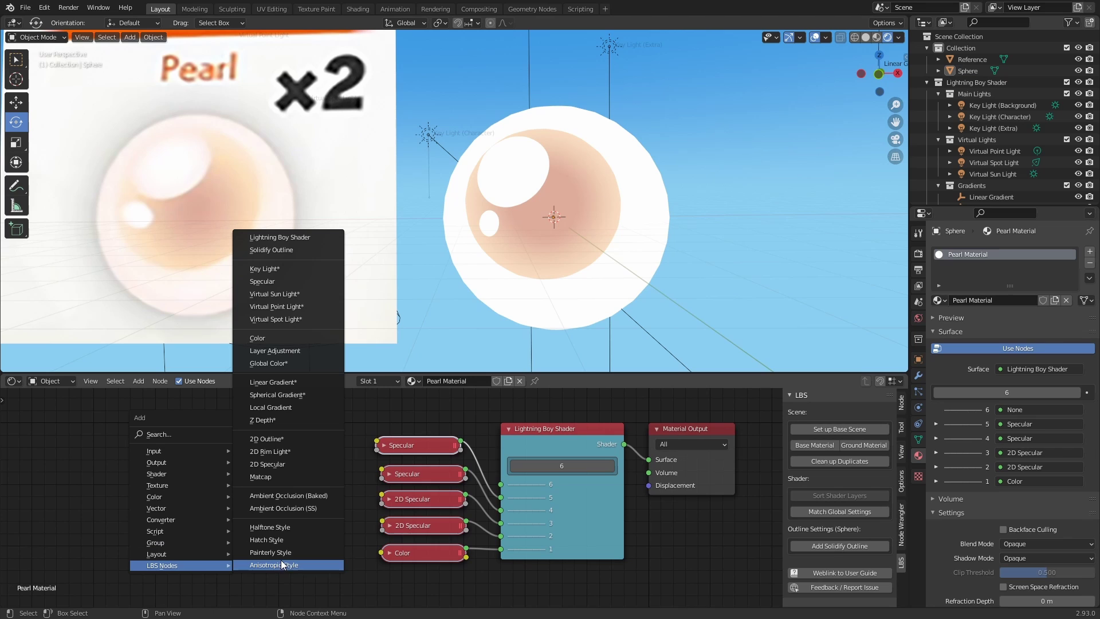
click(292, 451)
click(324, 421)
- Expand the 2D Rim Light node beside the stack and set its Color to the pale pink sampled from the reference pearl's lower rim
drag(370, 418, 307, 442)
key(h)
middle_drag(332, 484, 335, 459)
click(335, 460)
click(400, 405)
click(239, 318)
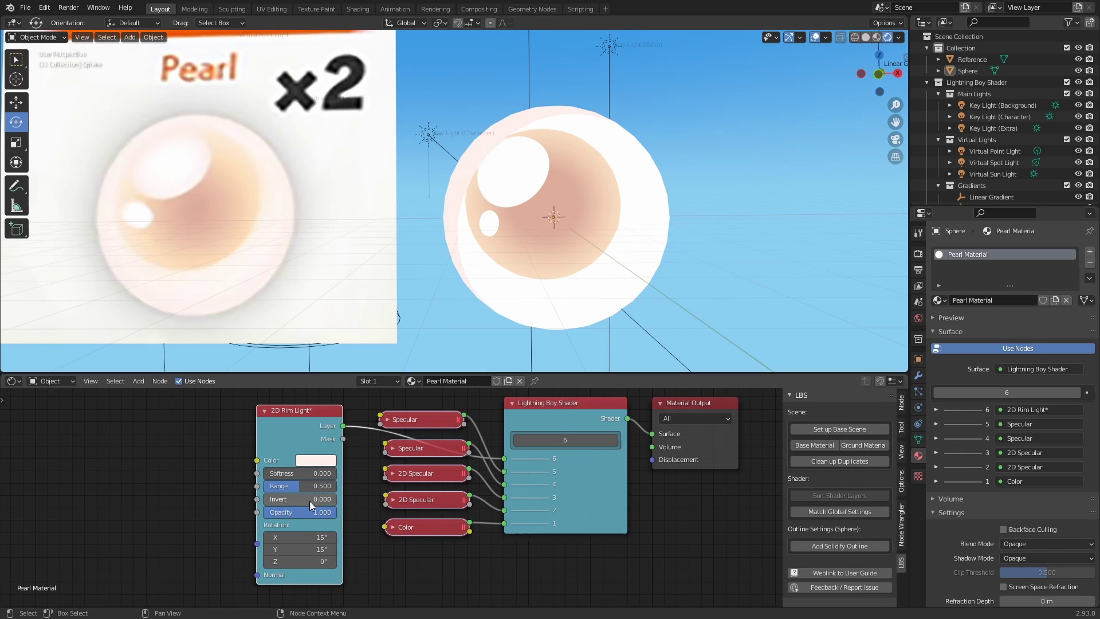
- Set the 2D Rim Light to Softness 0.383, Range 0.717 and Rotation X -8.1°, Y -17.1°
drag(295, 486, 298, 484)
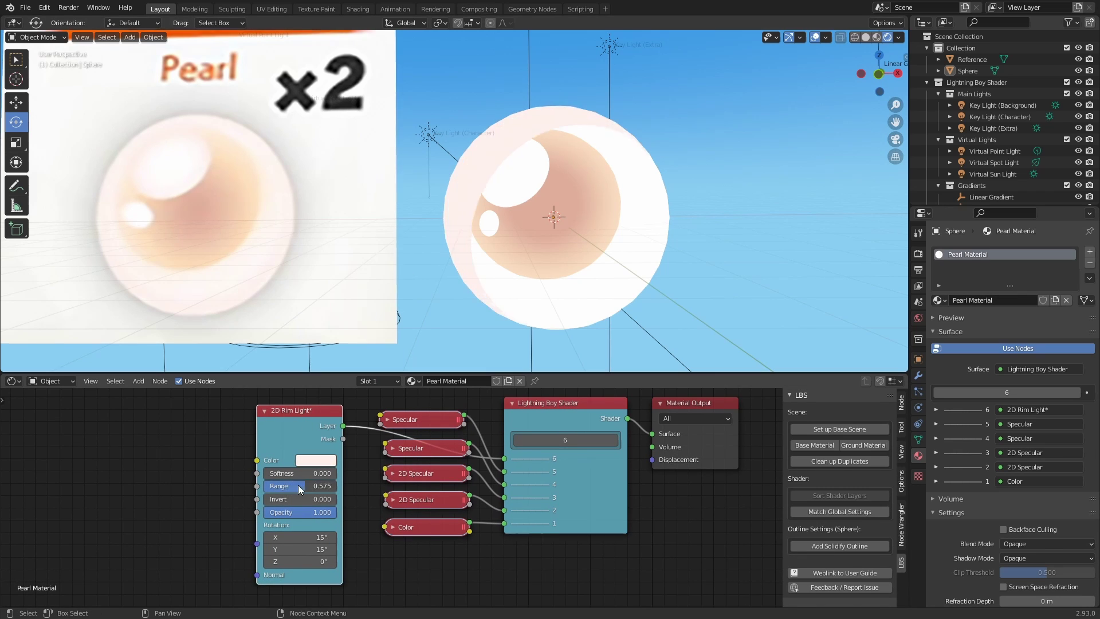
drag(307, 536, 57, 558)
middle_drag(438, 335, 517, 242)
drag(298, 487, 301, 487)
drag(319, 537, 353, 542)
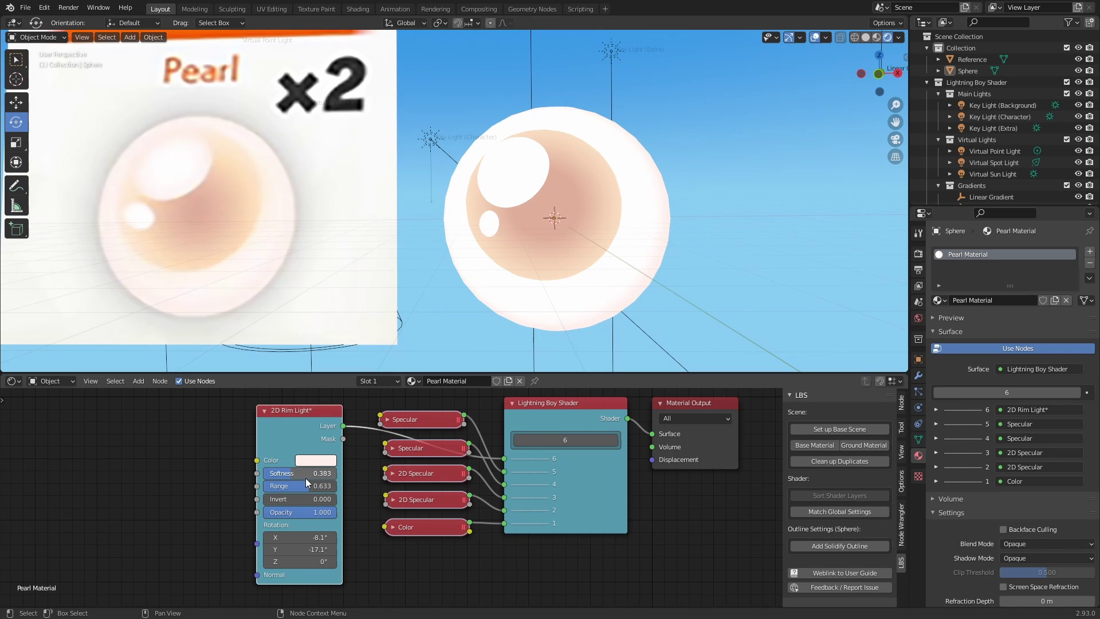
drag(307, 483, 314, 486)
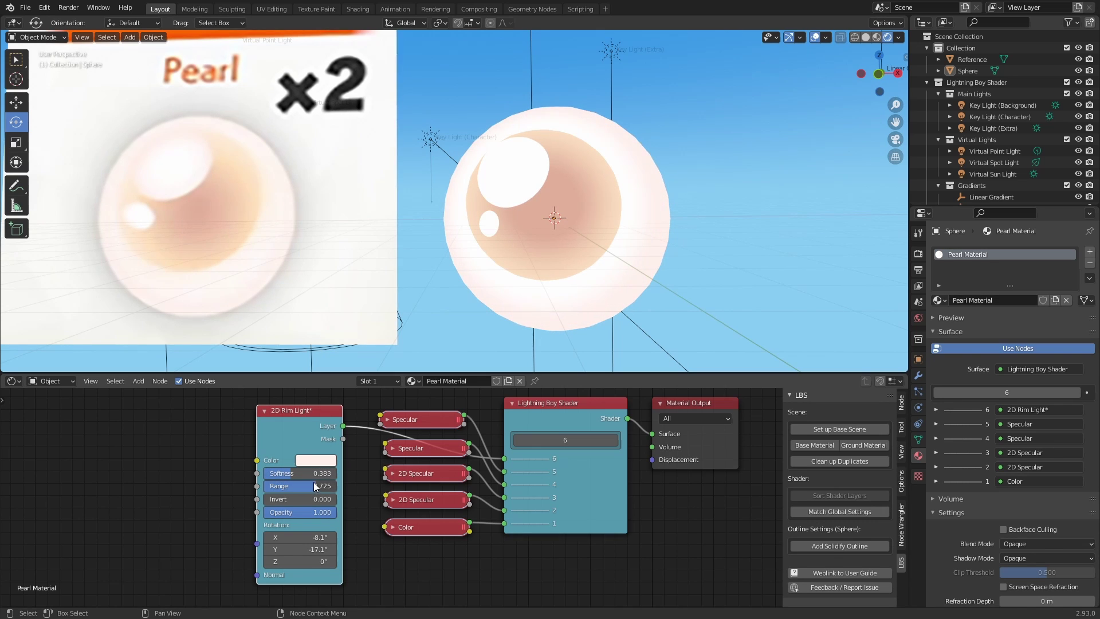
- Add a Monkey mesh, scale it and move it in front of the reference image beside the pearl sphere
middle_drag(602, 242, 534, 268)
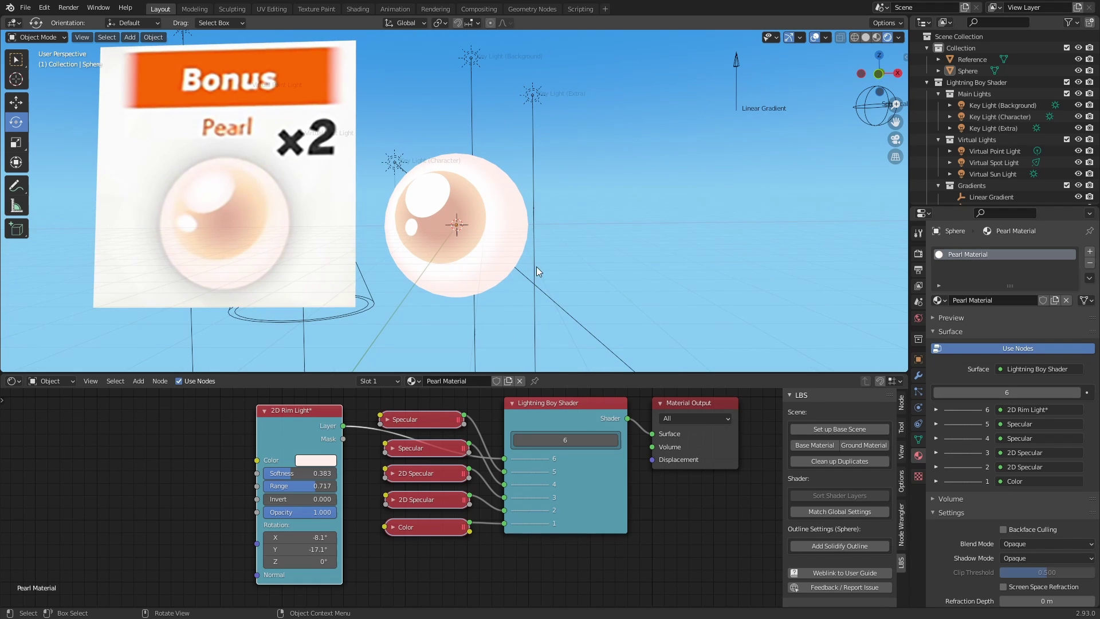
key(shift+a)
mouse_move(565, 218)
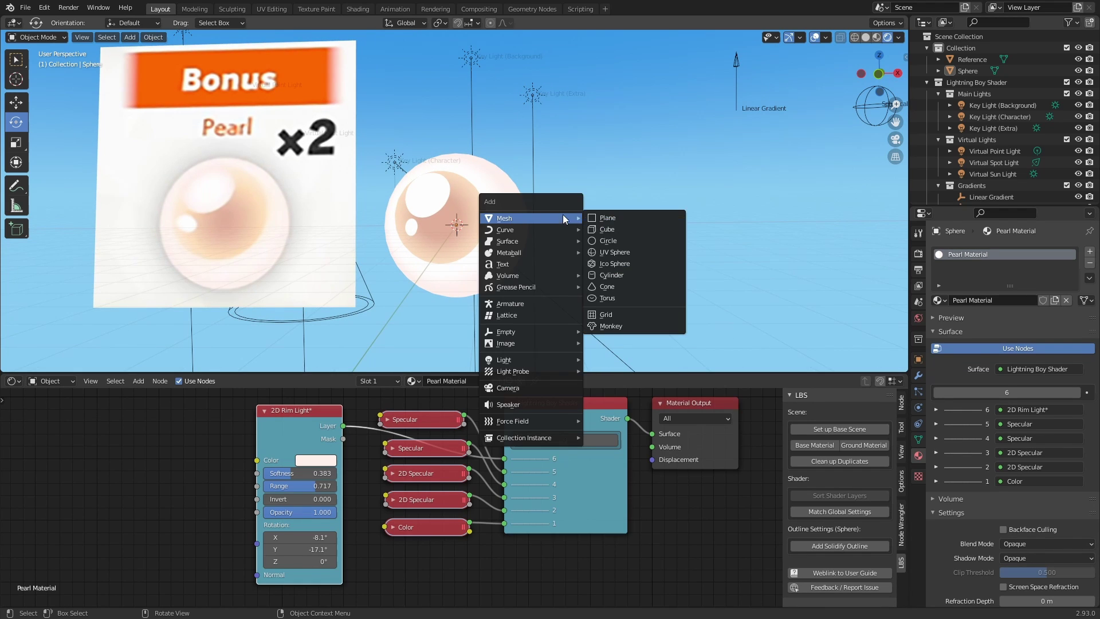
click(610, 326)
key(s)
click(913, 342)
key(g)
click(309, 259)
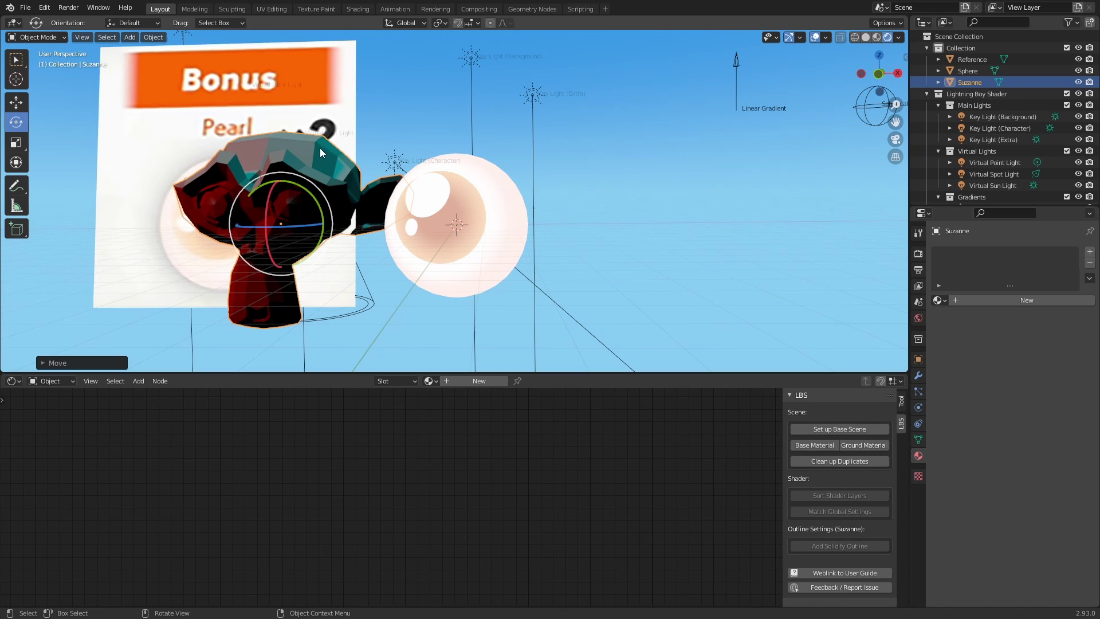
click(313, 117)
- Hide the Reference object and reposition the monkey head to the left of the pearl sphere
click(1077, 59)
shift+middle_drag(327, 189, 442, 178)
click(422, 178)
key(g)
click(377, 168)
- Shade the monkey head smooth and add a Subdivision Surface modifier with Levels Viewport 4
right_click(376, 160)
click(377, 160)
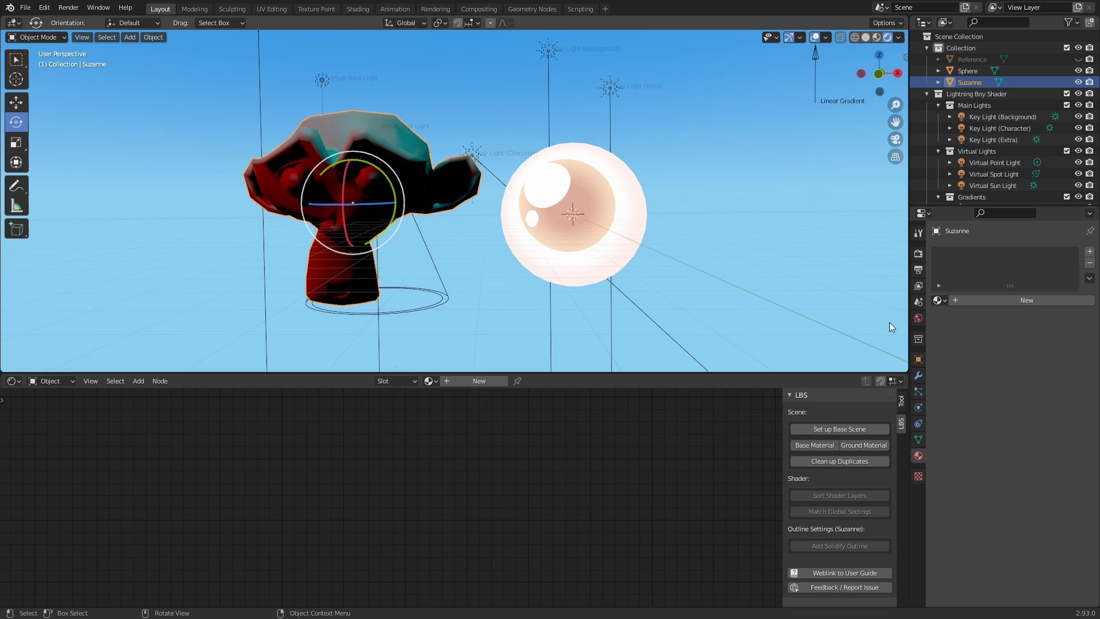
click(918, 377)
click(988, 251)
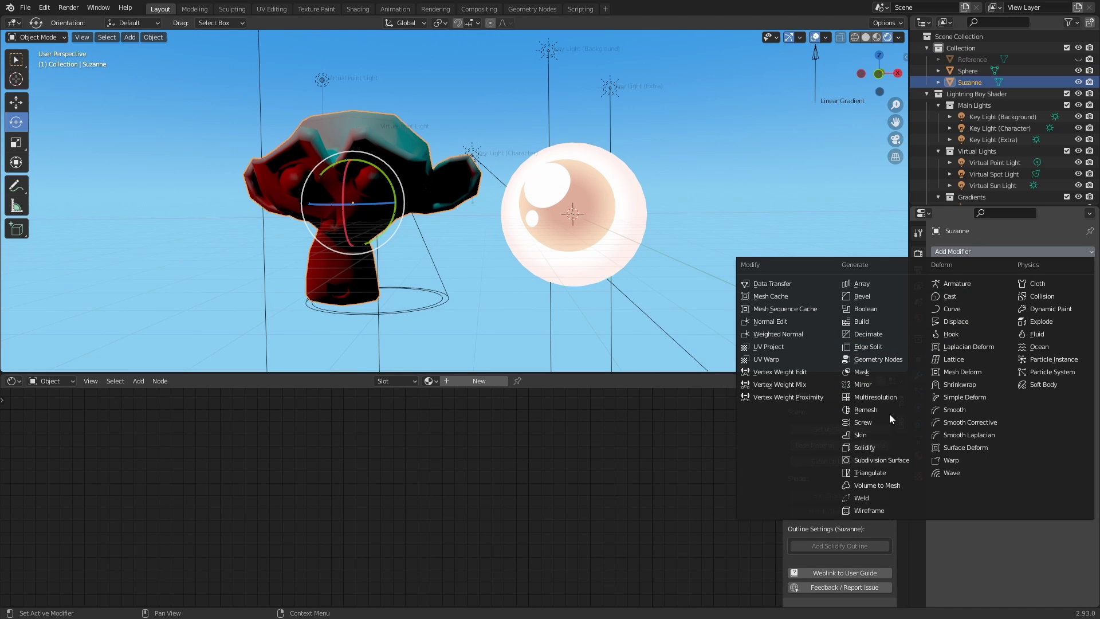
click(882, 460)
double_click(1077, 303)
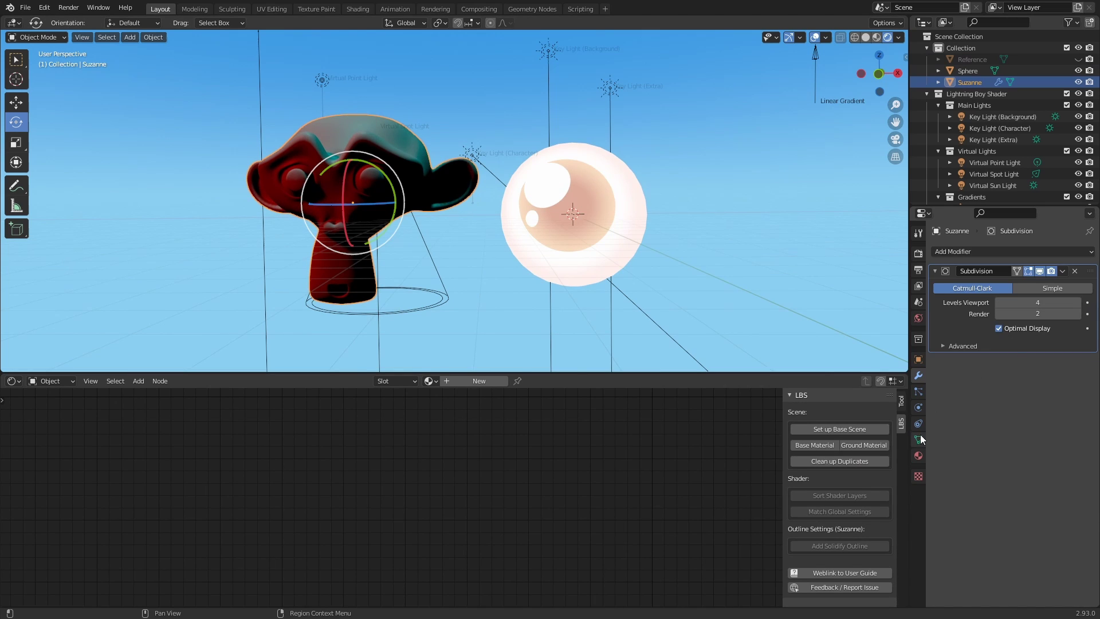
- Assign the existing Pearl Material to the monkey head
click(918, 456)
click(942, 302)
click(954, 327)
middle_drag(617, 294, 513, 241)
- Lower the Softness of the 2D Specular layer just above the Color node in the pearl sphere's material
click(614, 256)
middle_drag(613, 256, 528, 335)
middle_drag(420, 512, 430, 474)
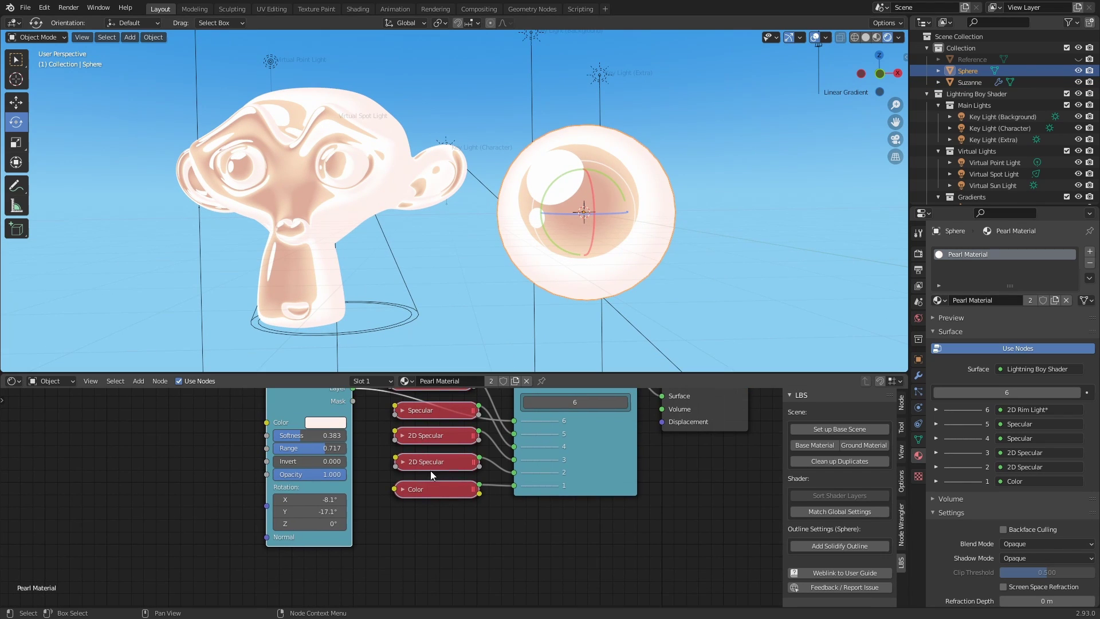
key(h)
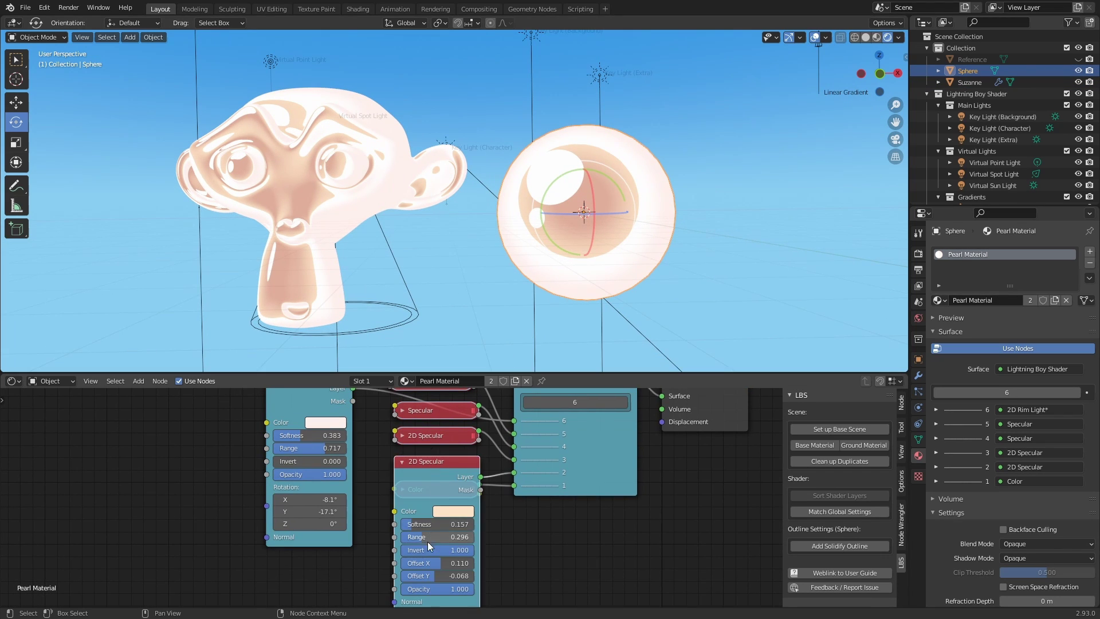
drag(405, 522, 400, 521)
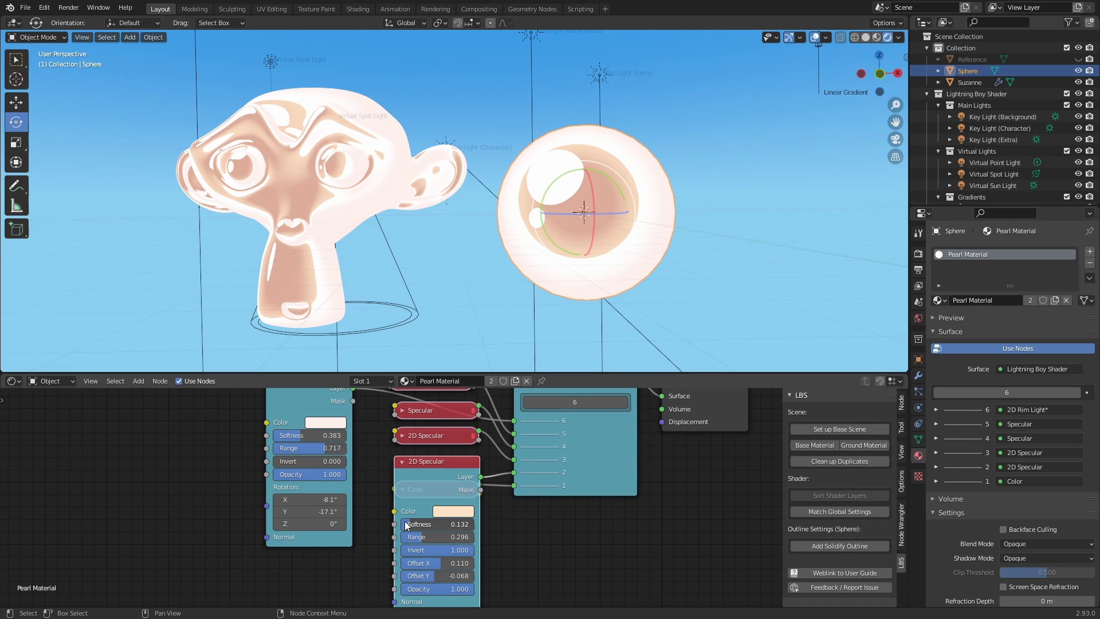
key(h)
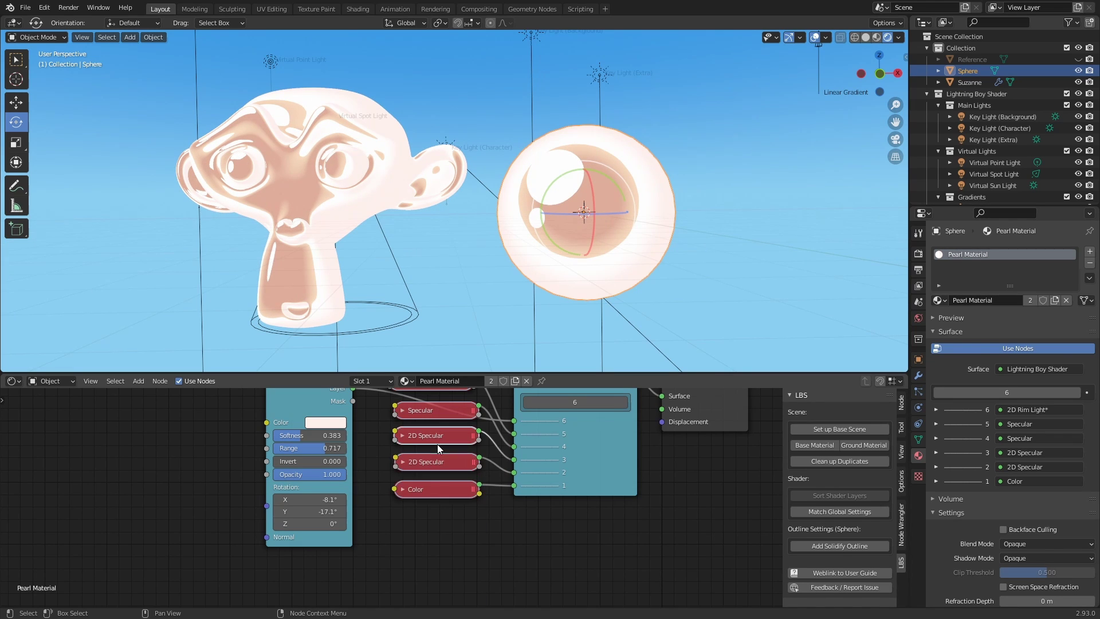
- Set the Range of the white 2D Specular layer below the Specular nodes to 0.235 and deselect the sphere
key(h)
drag(416, 512, 413, 509)
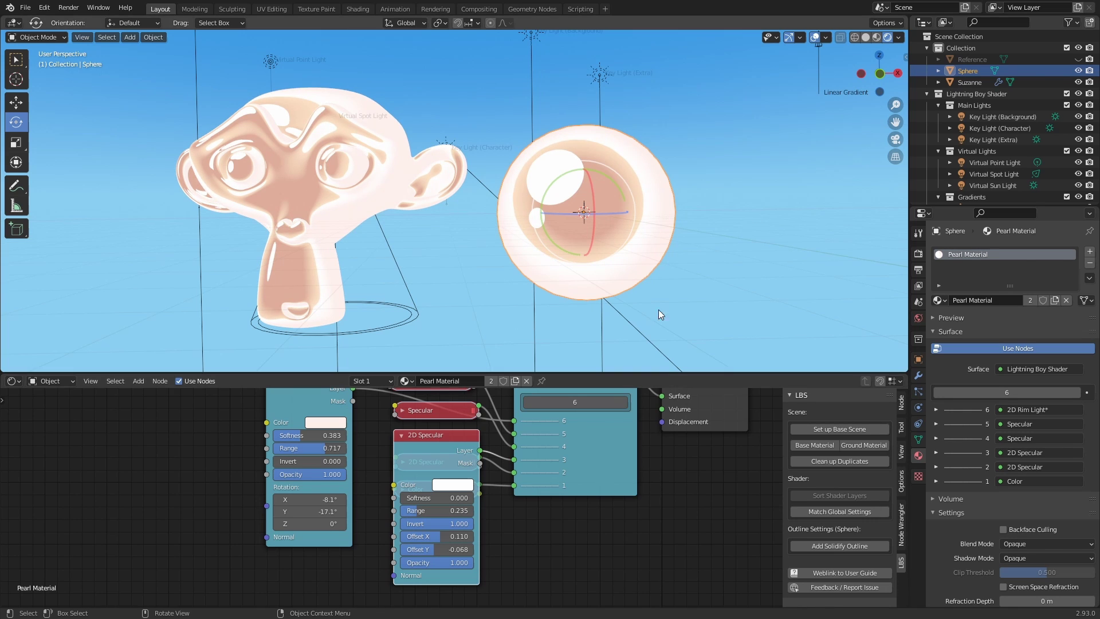
click(754, 237)
middle_drag(754, 237, 662, 264)
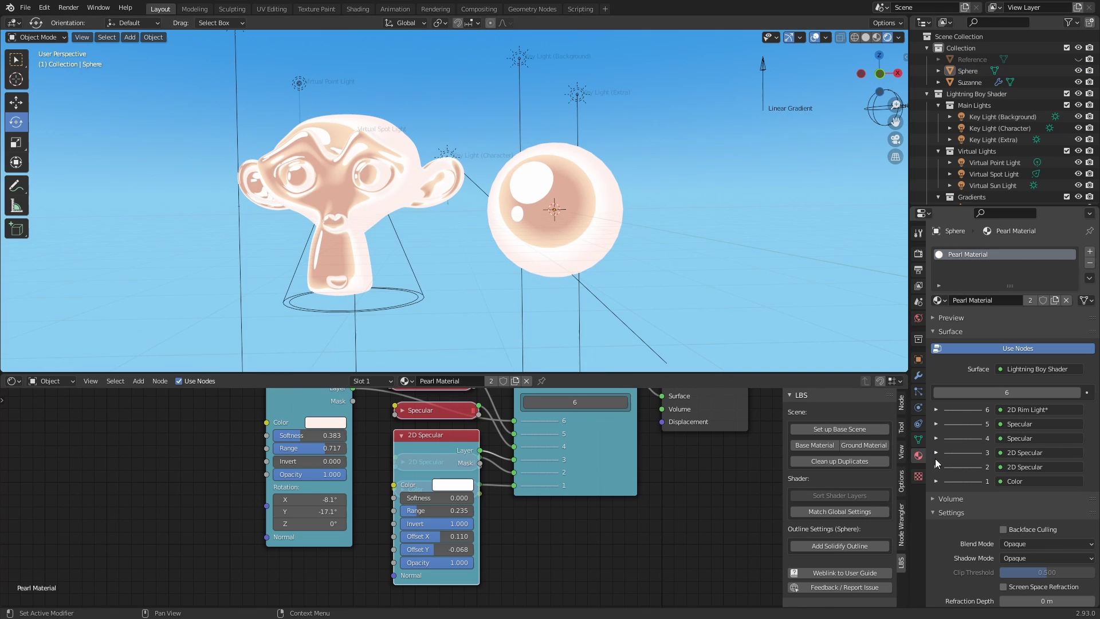
- Set the Pearl Material's Blend Mode to Alpha Blend
scroll(942, 531, down, 3)
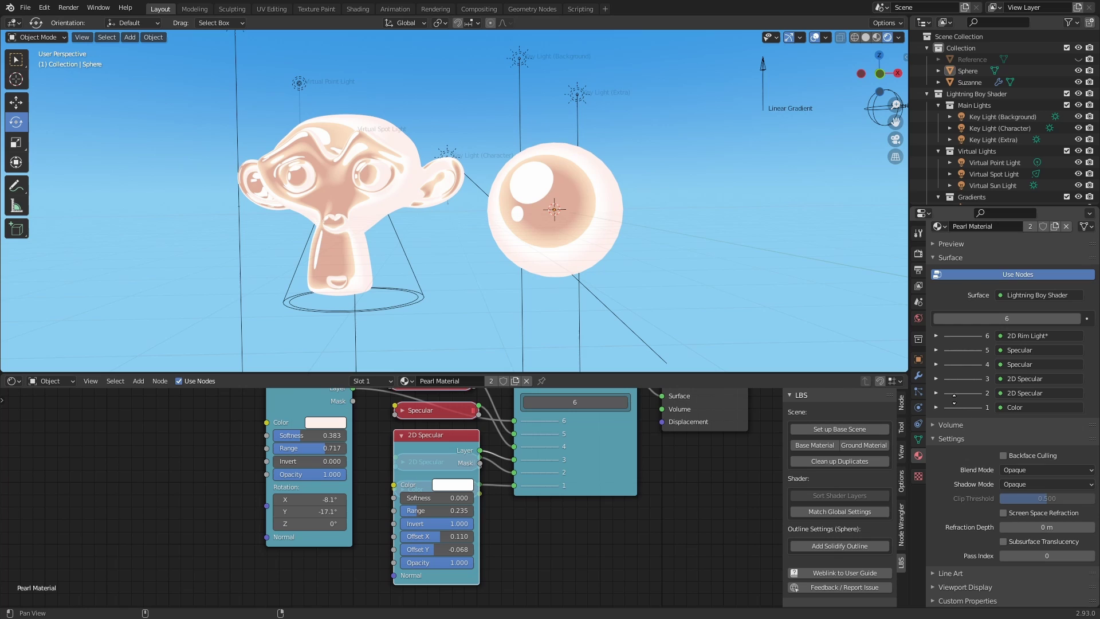
click(1015, 469)
click(1019, 520)
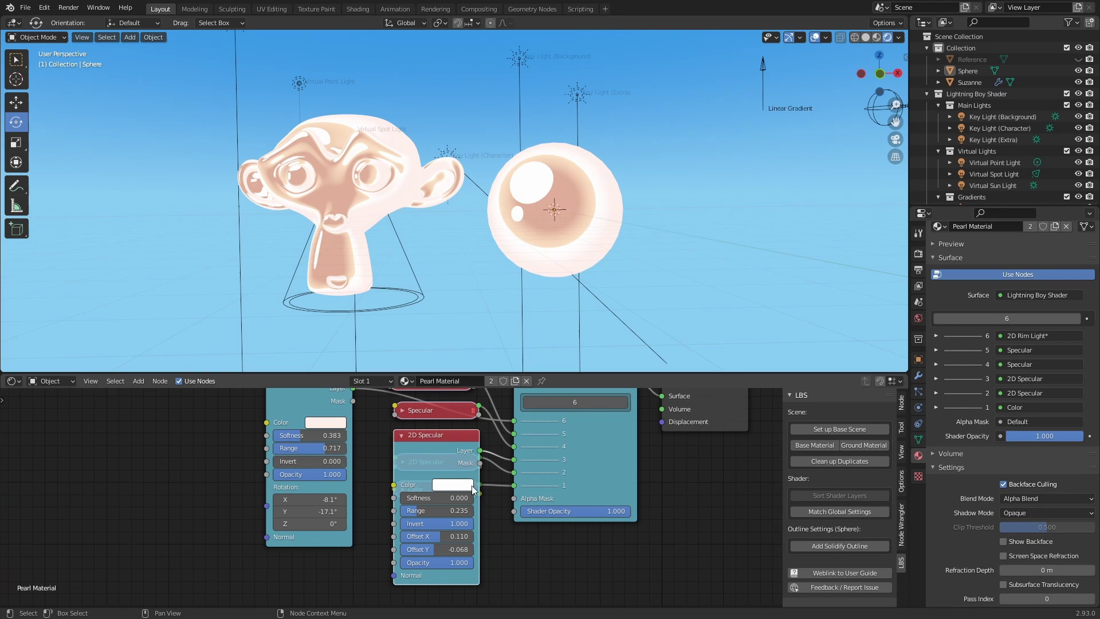
- Collapse the expanded 2D Specular and 2D Rim Light* nodes and delete the Color node from the Pearl Material
alt+drag(504, 550, 510, 556)
key(h)
click(339, 403)
key(h)
click(447, 500)
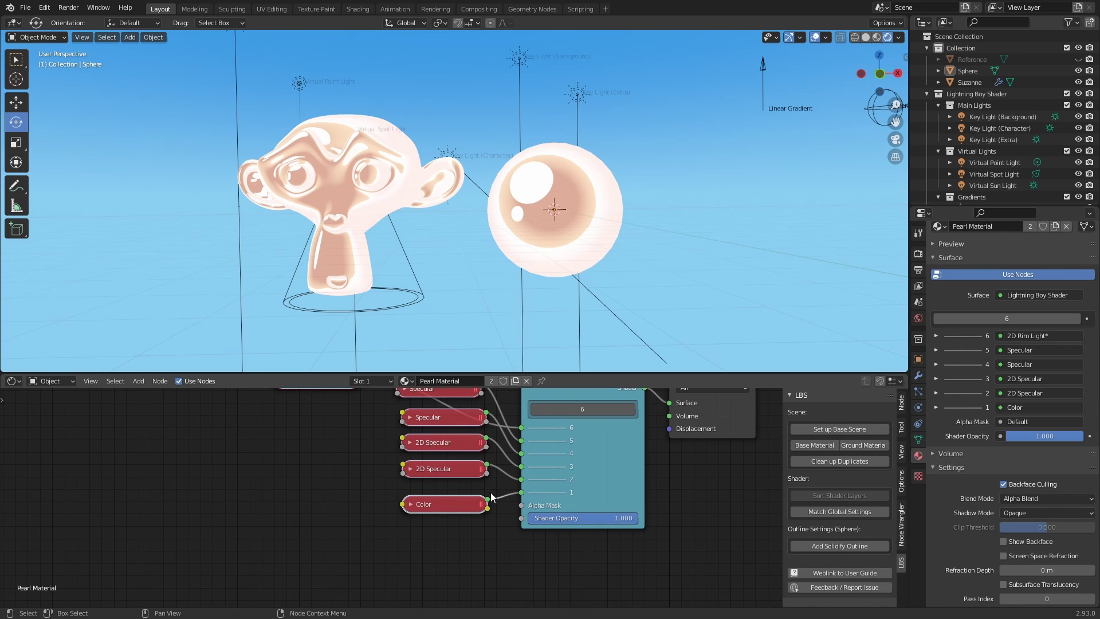
key(x)
- Move the monkey head in front of the pearl sphere to check its transparency and return it to the sphere's left
middle_drag(457, 263, 420, 249)
click(371, 197)
key(g)
click(732, 255)
middle_drag(732, 256, 584, 235)
click(686, 256)
middle_drag(686, 256, 502, 273)
click(479, 277)
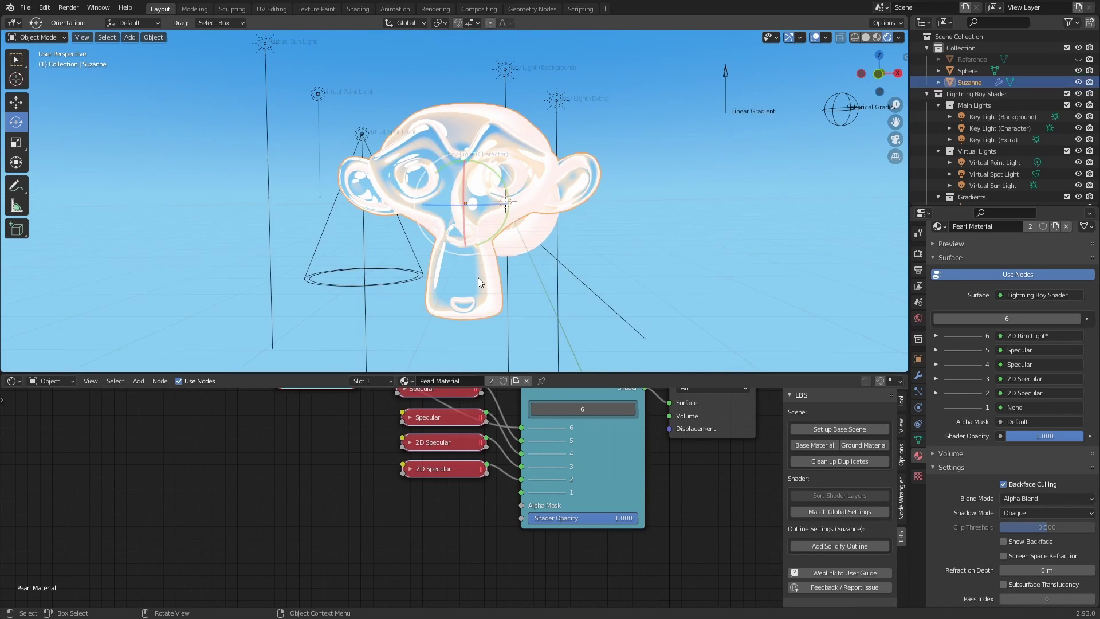
key(g)
click(435, 267)
middle_drag(436, 267, 493, 301)
- Set the Range of the uppermost Specular layer in the Pearl Material to 0.633
middle_drag(394, 442, 378, 500)
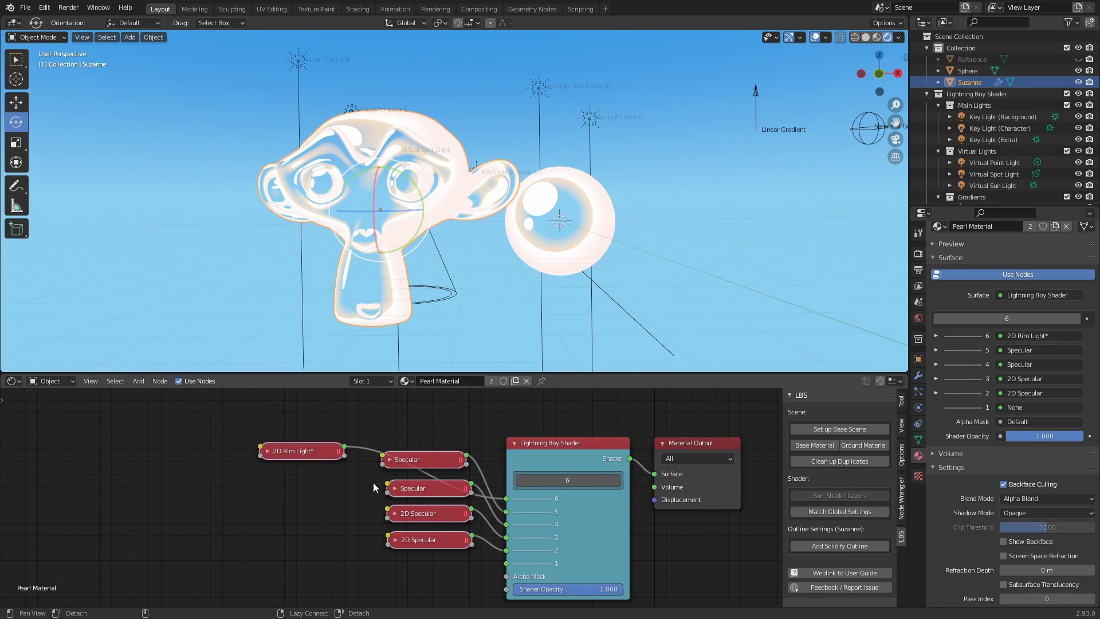
mouse_move(308, 454)
mouse_down()
mouse_move(435, 430)
mouse_move(302, 446)
mouse_up()
key(h)
middle_drag(359, 489, 412, 426)
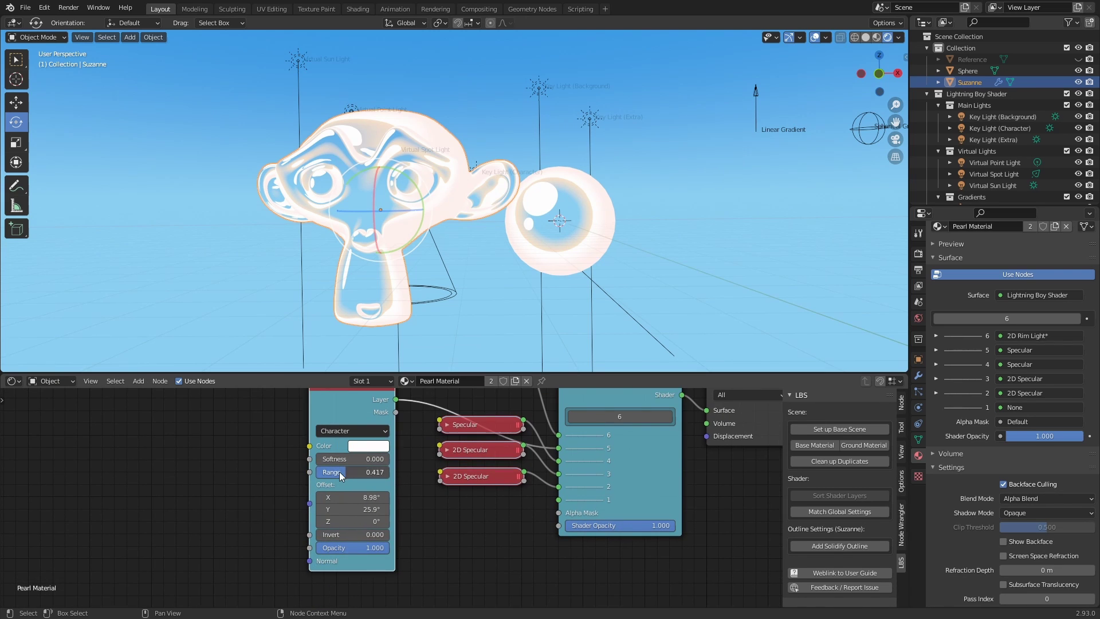
drag(355, 469, 356, 469)
middle_drag(408, 283, 424, 280)
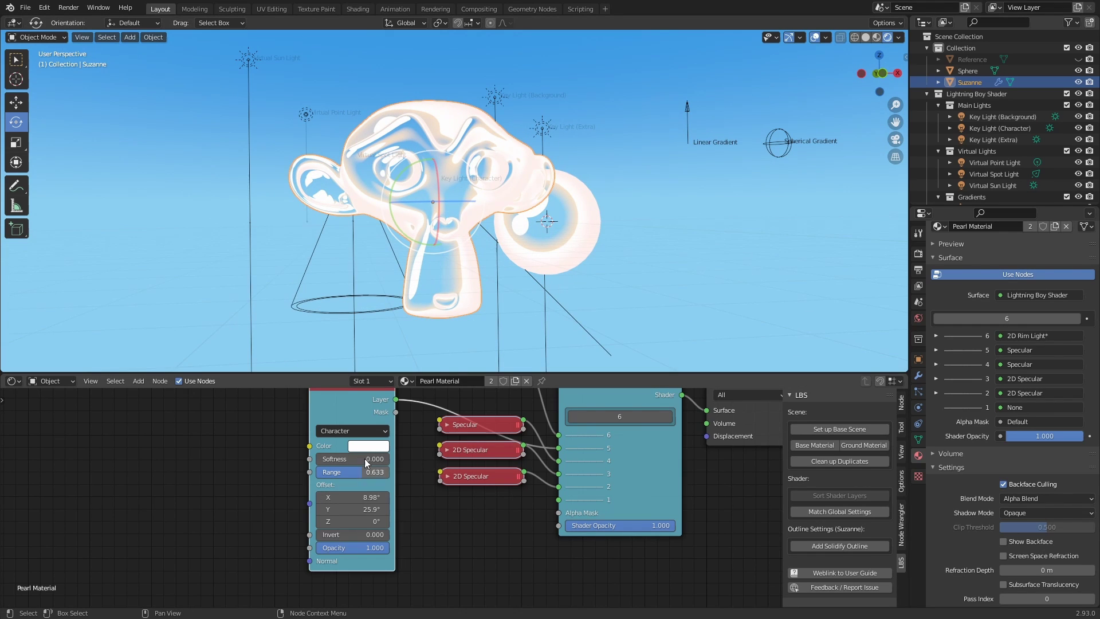
key(h)
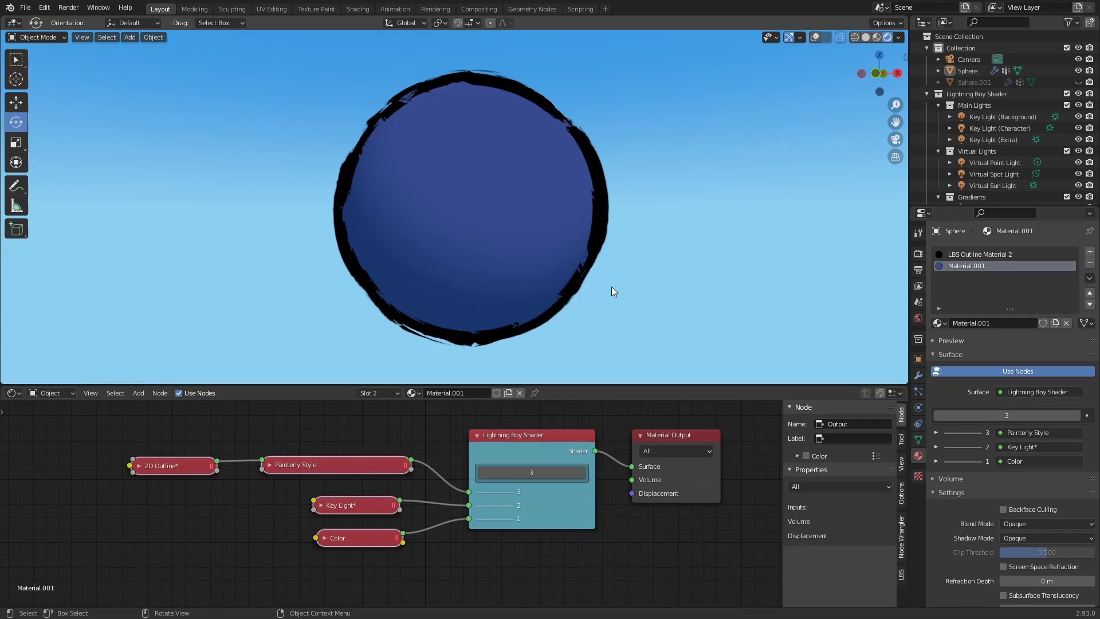
- Set the Range of the 2D Outline* node in the outlined sphere's Material.001 to 0.283
click(177, 467)
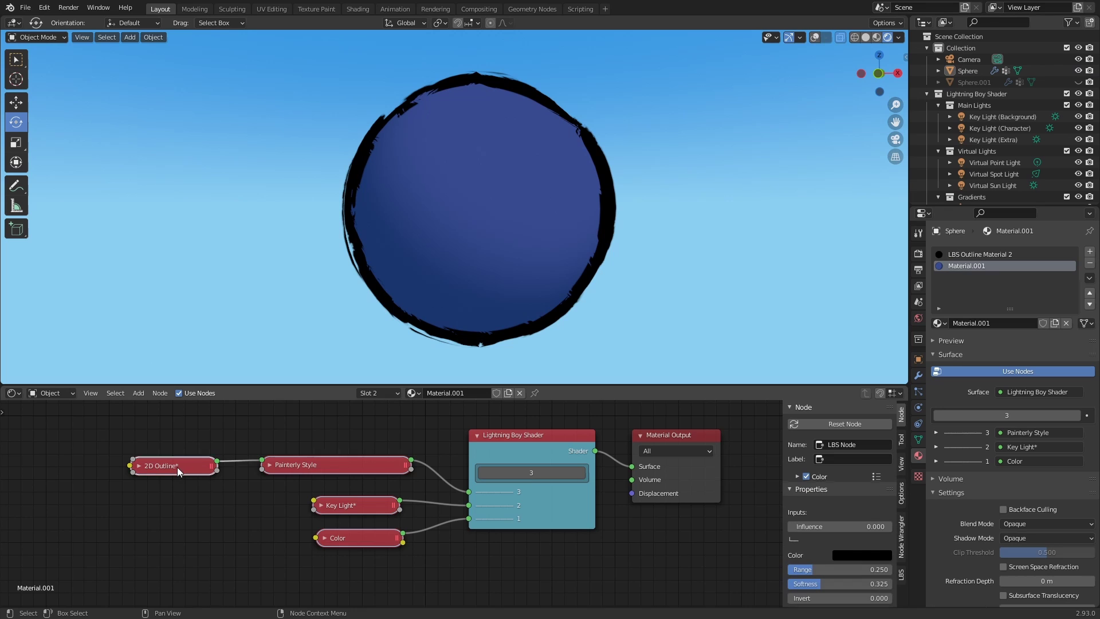
key(h)
middle_drag(97, 526, 107, 492)
drag(166, 521, 176, 481)
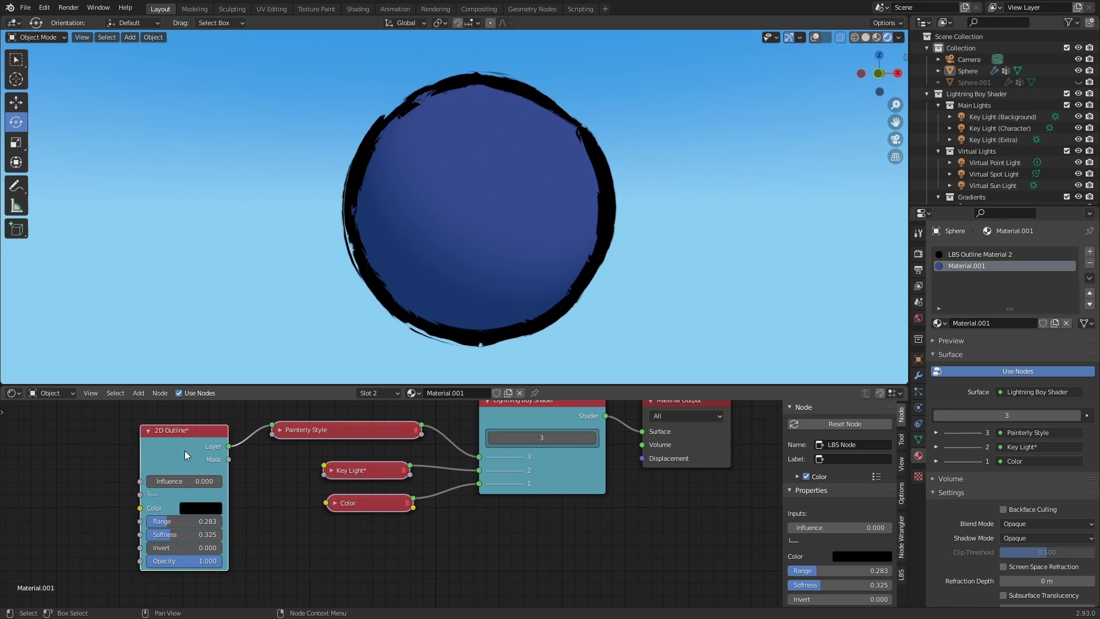
key(h)
- Unhide and select Sphere.001 and bring both spheres into view
click(1077, 82)
click(978, 86)
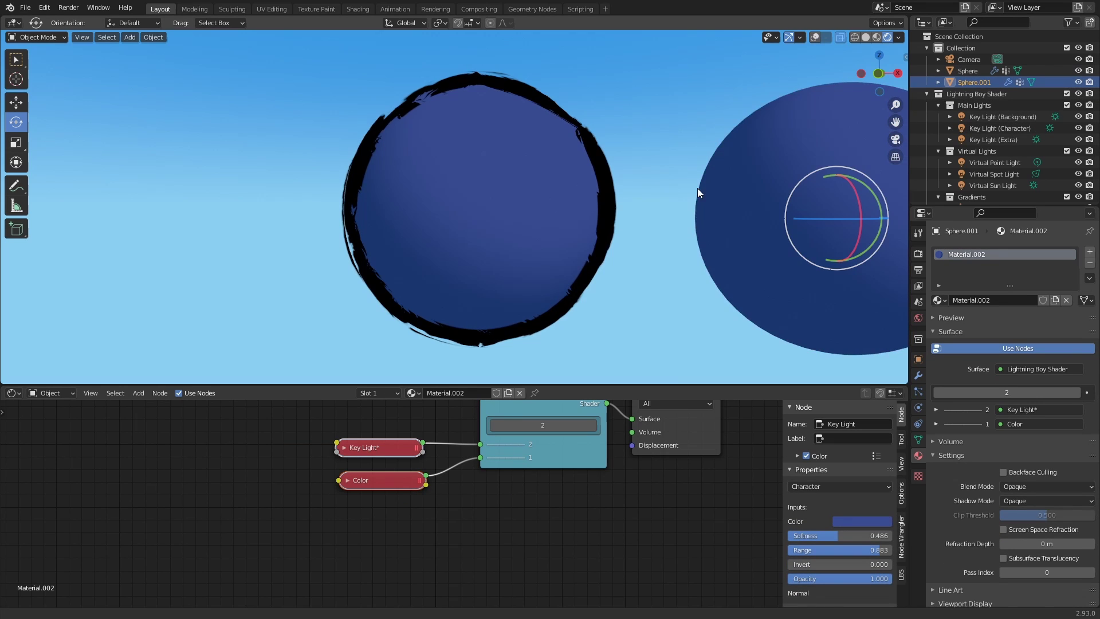
key(Home)
middle_drag(454, 444, 444, 486)
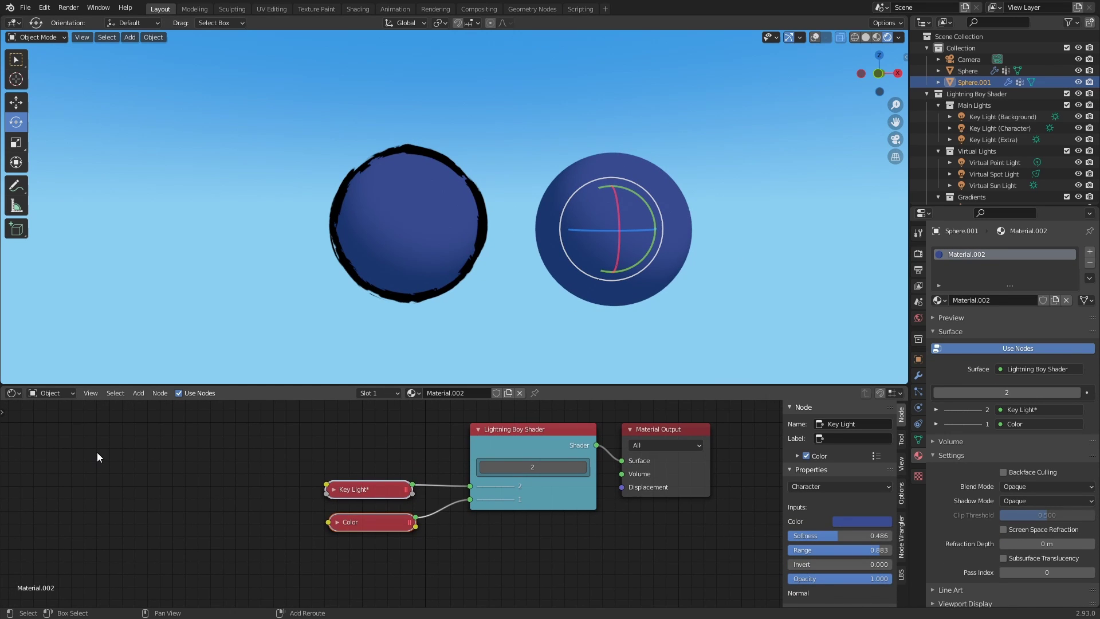
- Add a 2D Outline* node to Material.002 and connect it to a new third layer of the Lightning Boy Shader
key(shift+a)
mouse_move(101, 452)
click(151, 325)
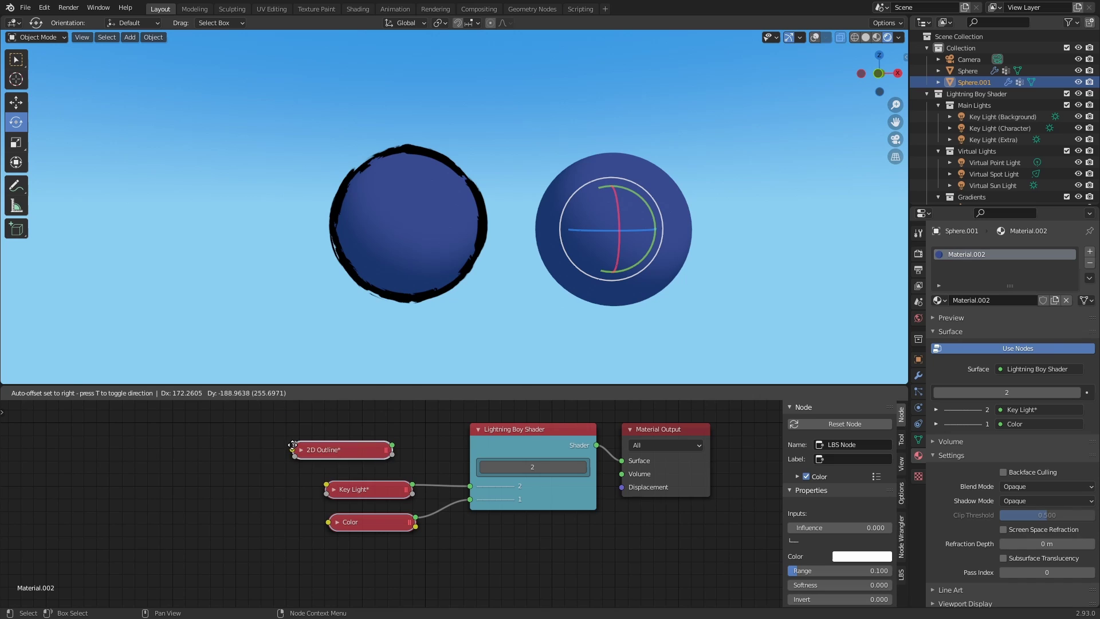
click(354, 461)
click(583, 467)
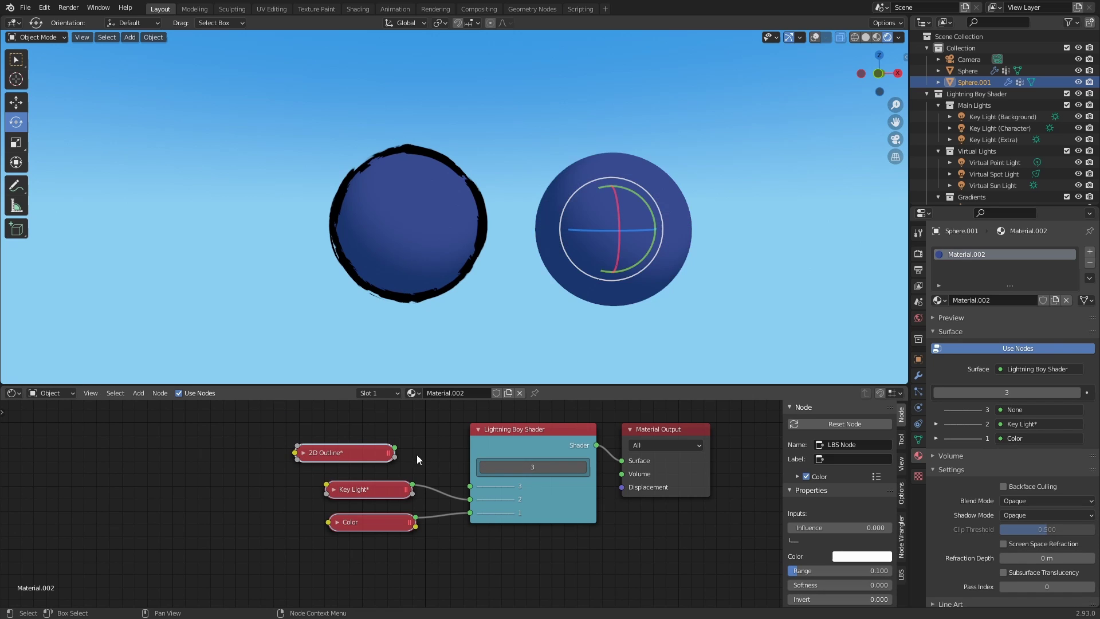
drag(438, 472, 470, 485)
drag(356, 454, 260, 461)
- Make the 2D Outline* layer black with Softness 0.514 and Range 0.414
key(h)
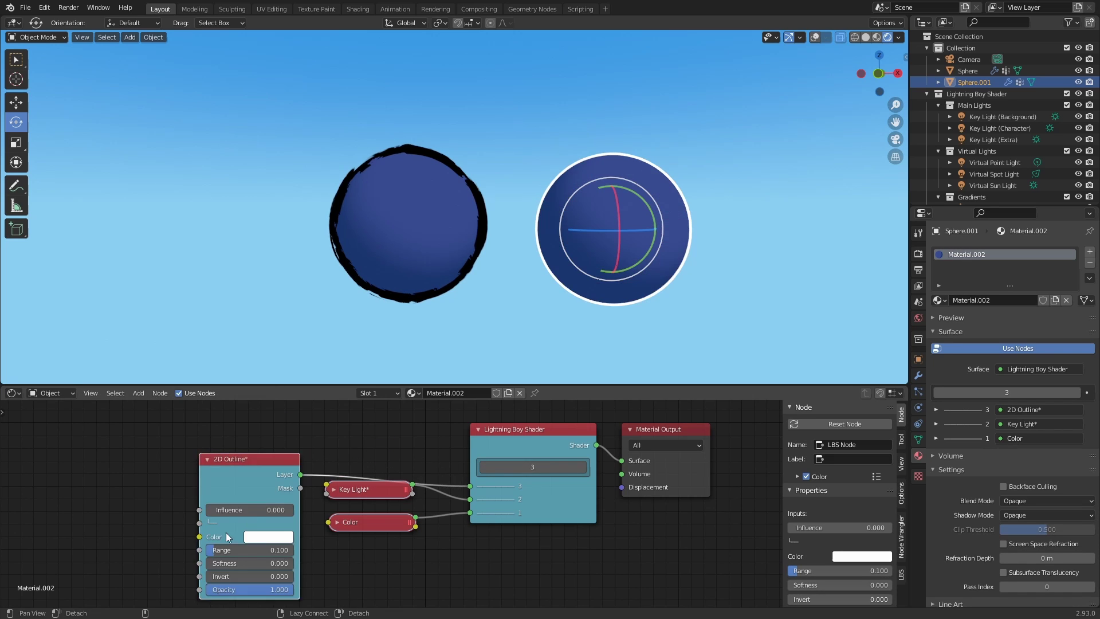
middle_drag(182, 547, 220, 514)
scroll(222, 519, up, 2)
click(265, 502)
drag(388, 219, 390, 352)
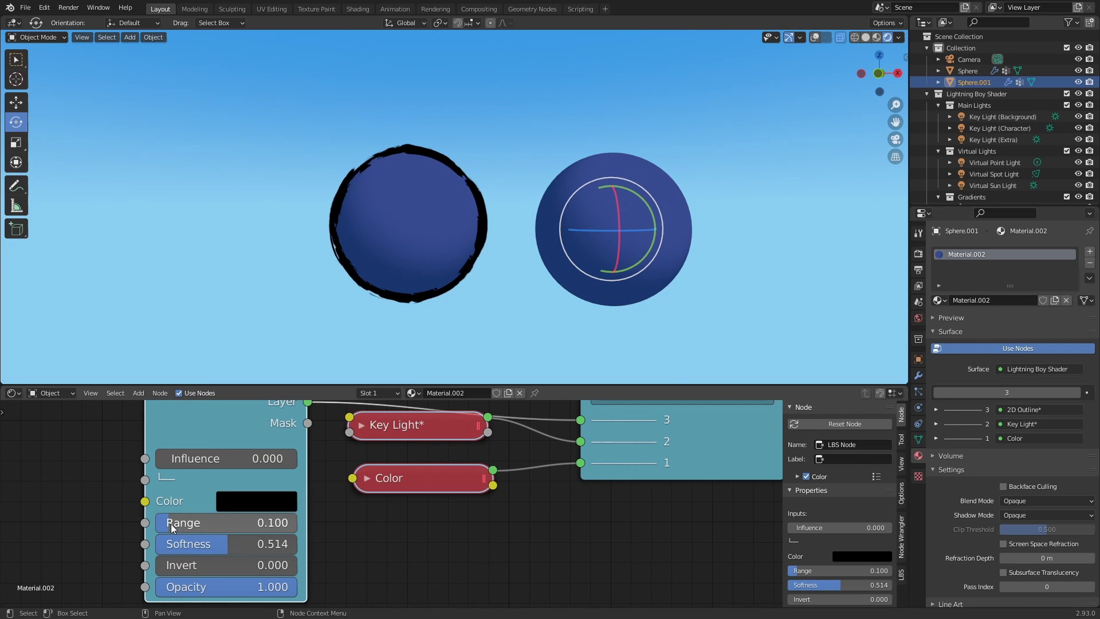
drag(205, 520, 226, 517)
key(h)
- Insert a Painterly Style node between the 2D Outline* node and the shader's third layer
ctrl+middle_drag(245, 437, 271, 509)
key(shift+a)
mouse_move(192, 451)
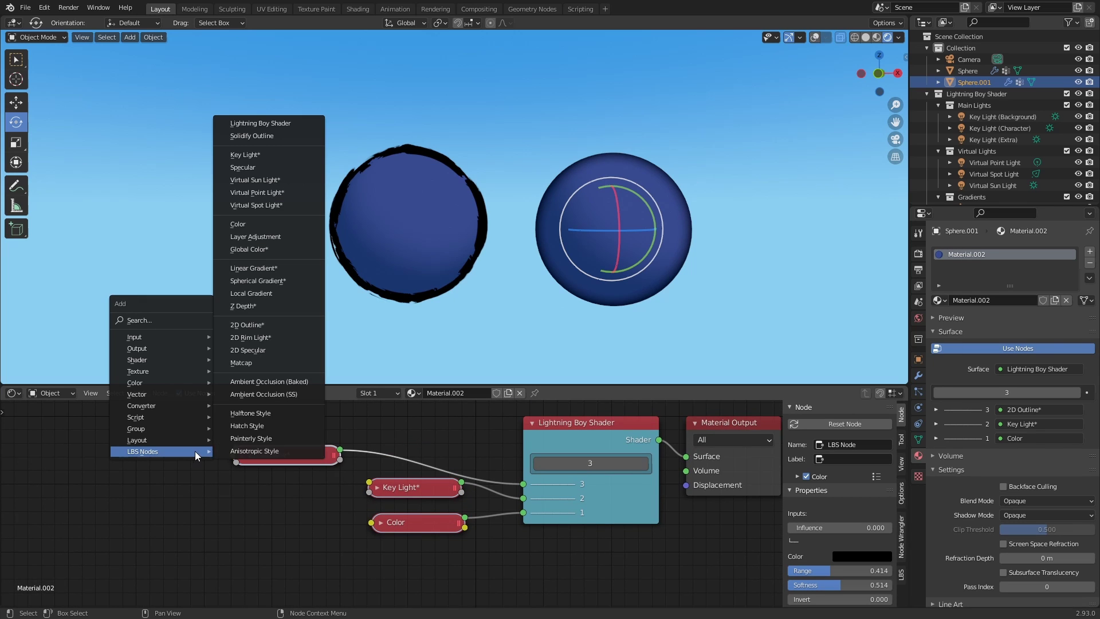
click(290, 439)
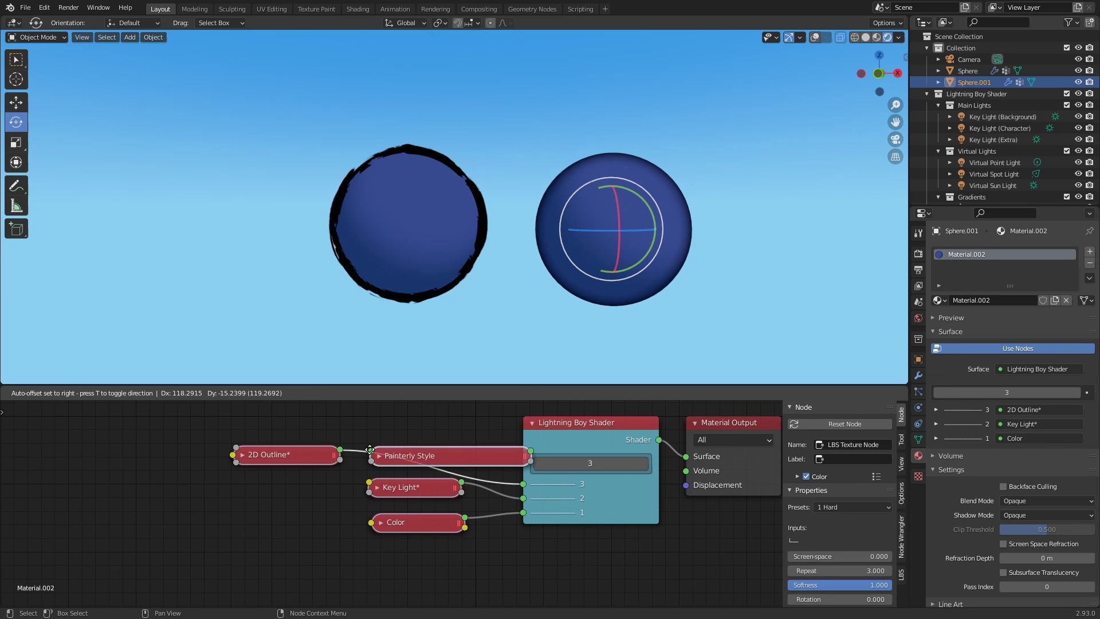
click(459, 456)
- Set the Painterly Style node's Softness to 0.000
key(h)
alt+drag(549, 541, 533, 497)
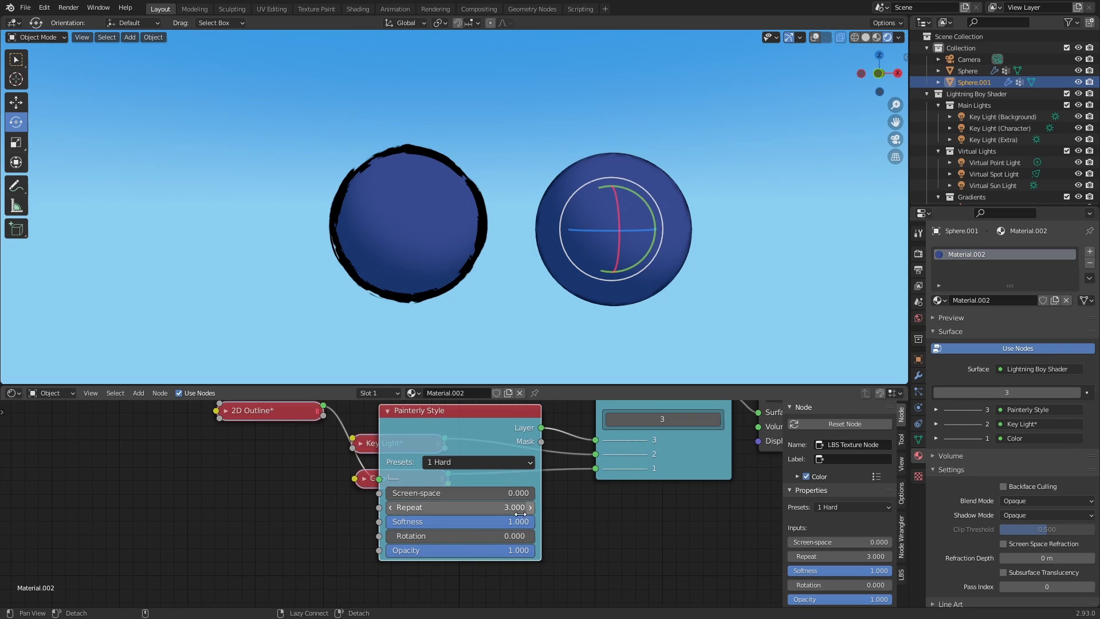
key(BackSpace)
scroll(675, 245, up, 3)
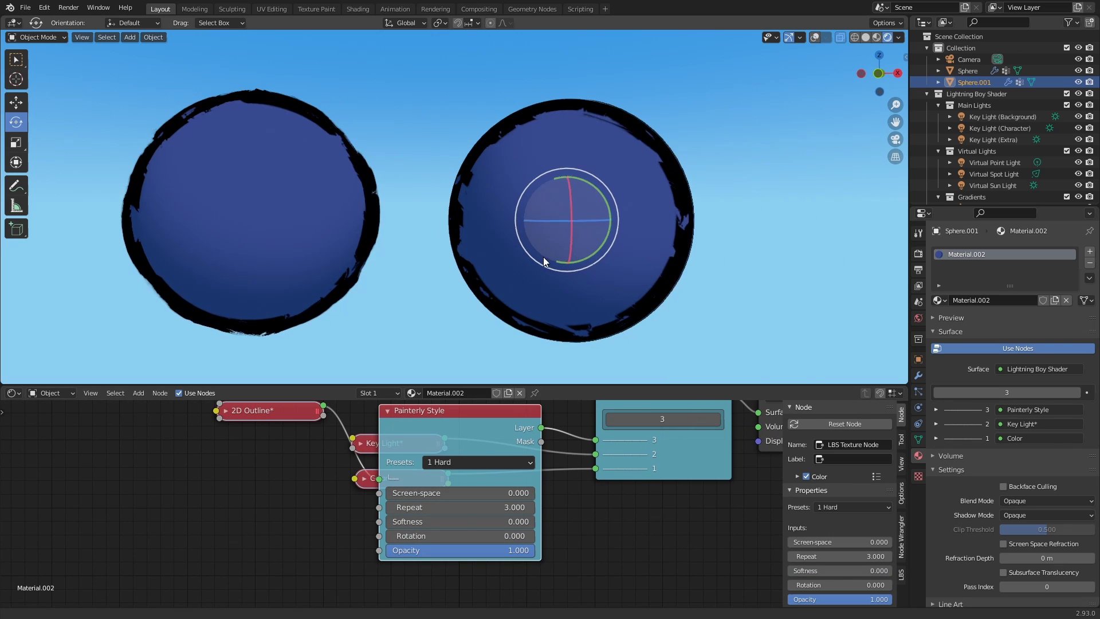
- Try the 2 Rake and 3 Speckle presets on the Painterly Style node and return to 1 Hard
click(455, 461)
click(464, 493)
click(470, 460)
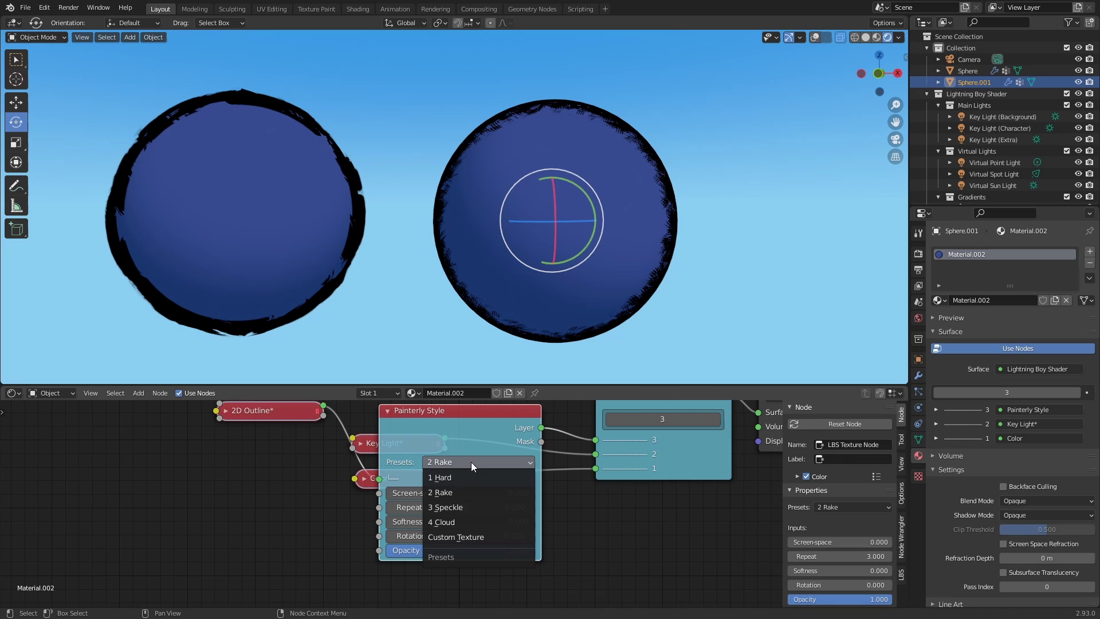
click(462, 507)
click(465, 462)
click(463, 477)
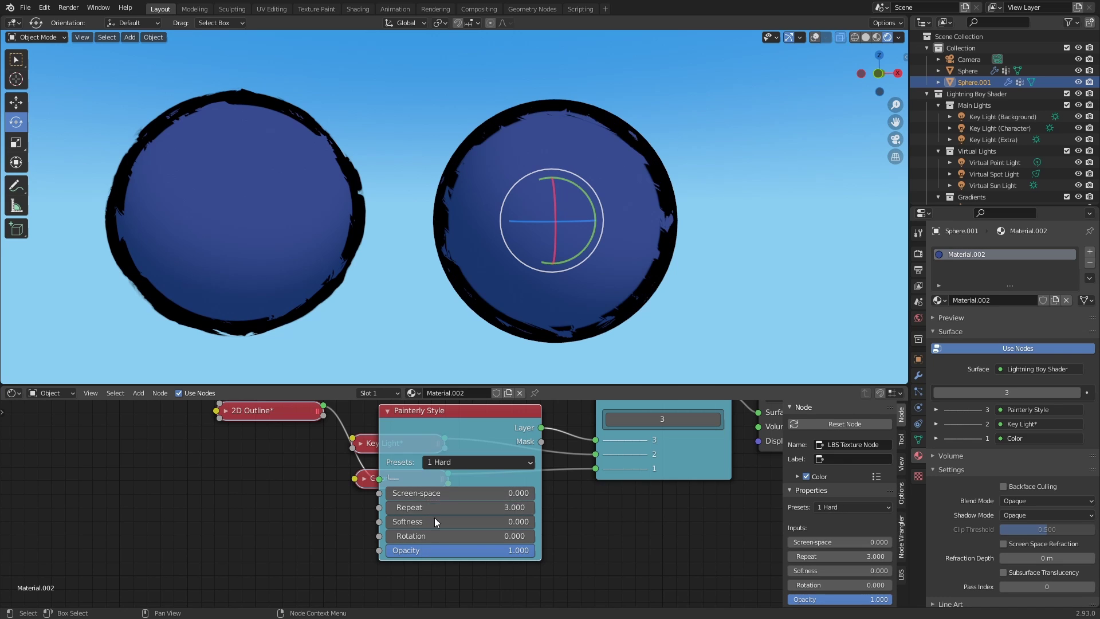
- Set the Painterly Style node's Repeat to 1.270, collapse the node and inspect the outline edges up close
drag(441, 505, 418, 505)
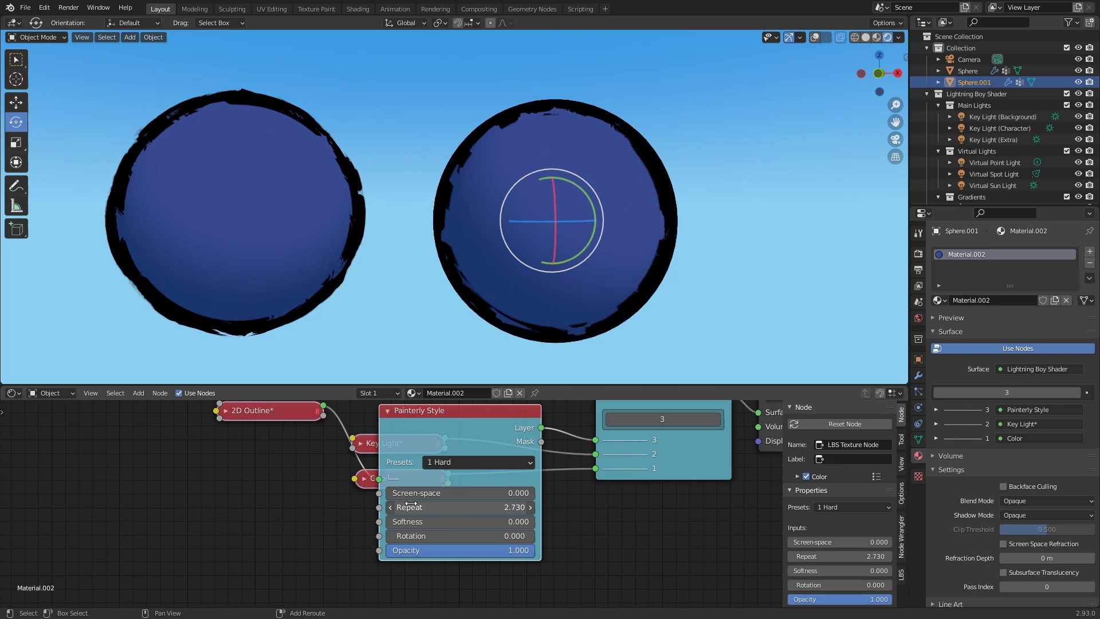
drag(314, 503, 306, 499)
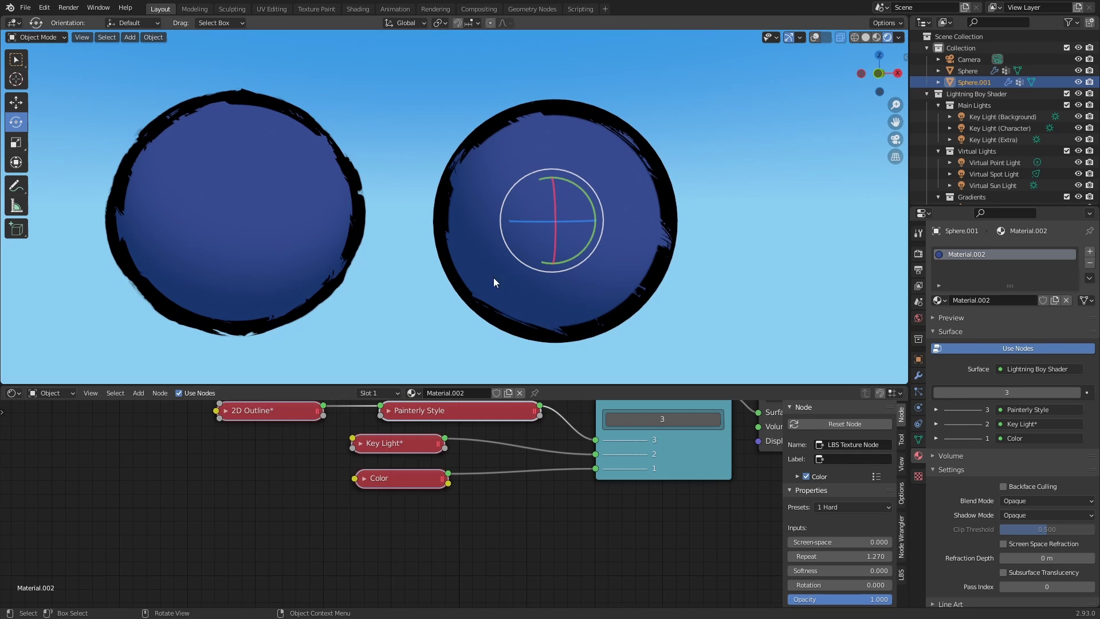
scroll(546, 157, up, 5)
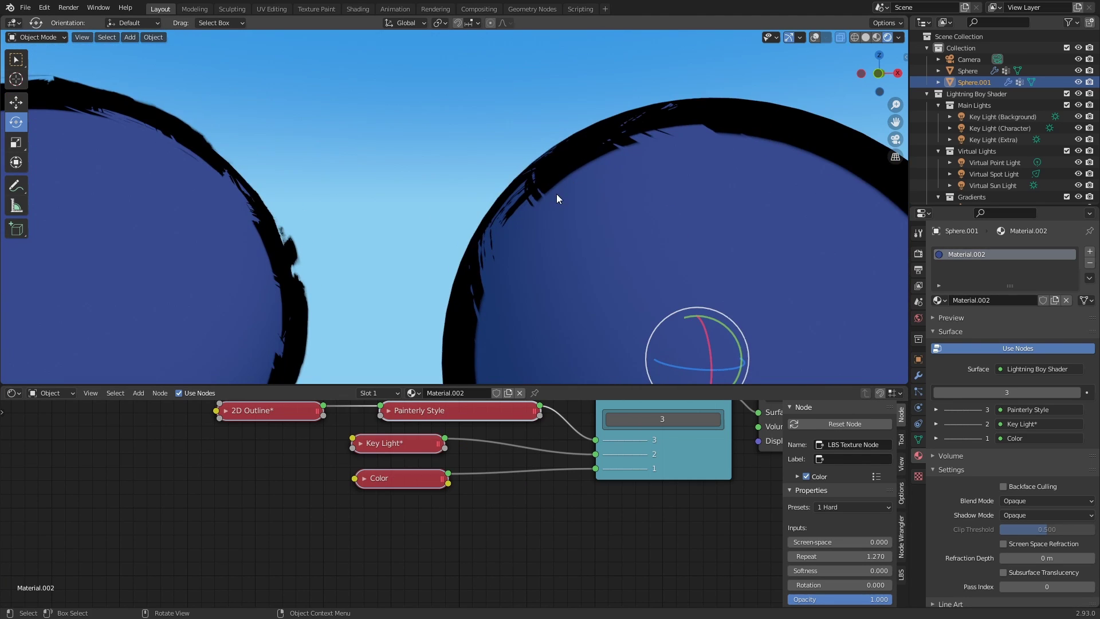
shift+middle_drag(444, 210, 560, 213)
scroll(270, 142, down, 1)
ctrl+middle_drag(429, 222, 578, 283)
shift+middle_drag(630, 307, 576, 245)
ctrl+middle_drag(575, 245, 574, 258)
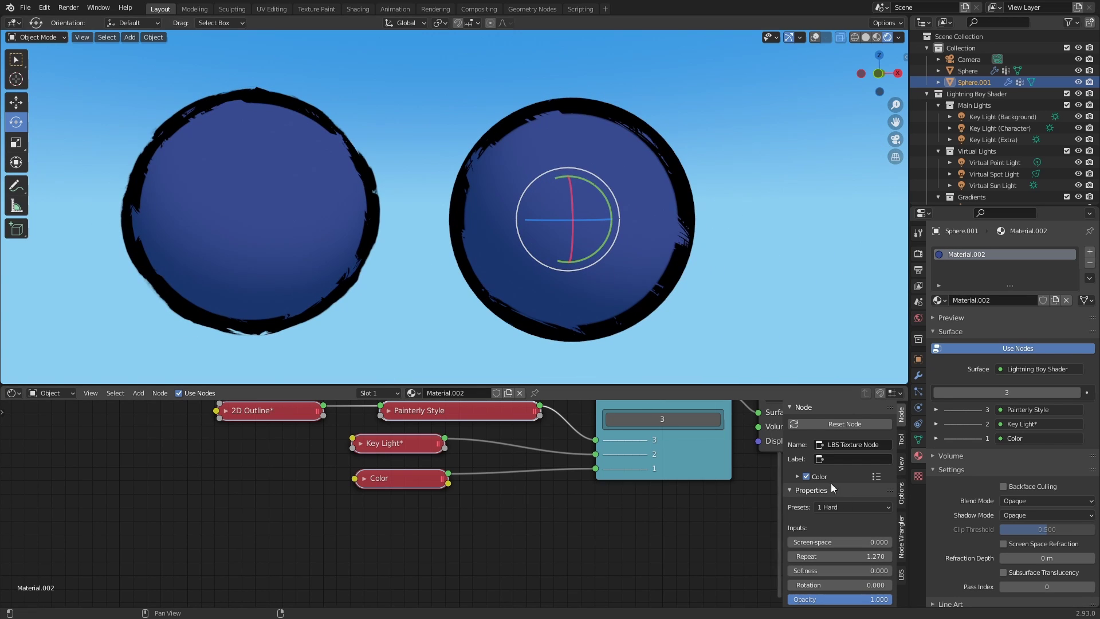
- Add a Solidify Outline to Sphere.001 with the LBS add-on
click(900, 575)
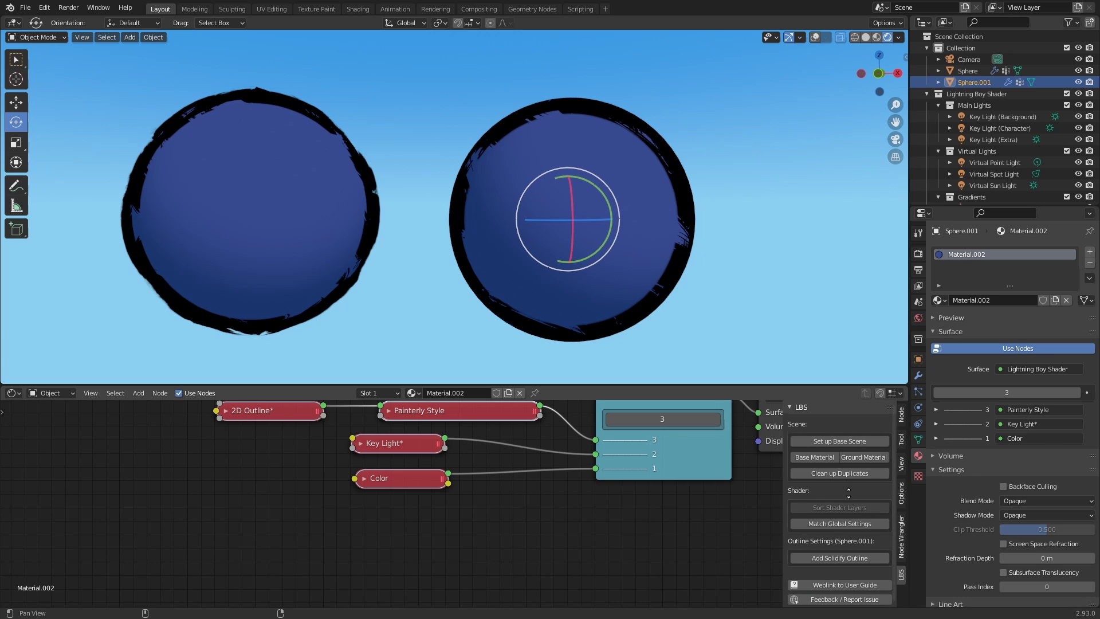
scroll(849, 493, down, 1)
click(839, 556)
- Select the 2D Outline* and Painterly Style nodes in Material.002 and copy them
middle_drag(291, 403, 298, 463)
drag(151, 433, 495, 462)
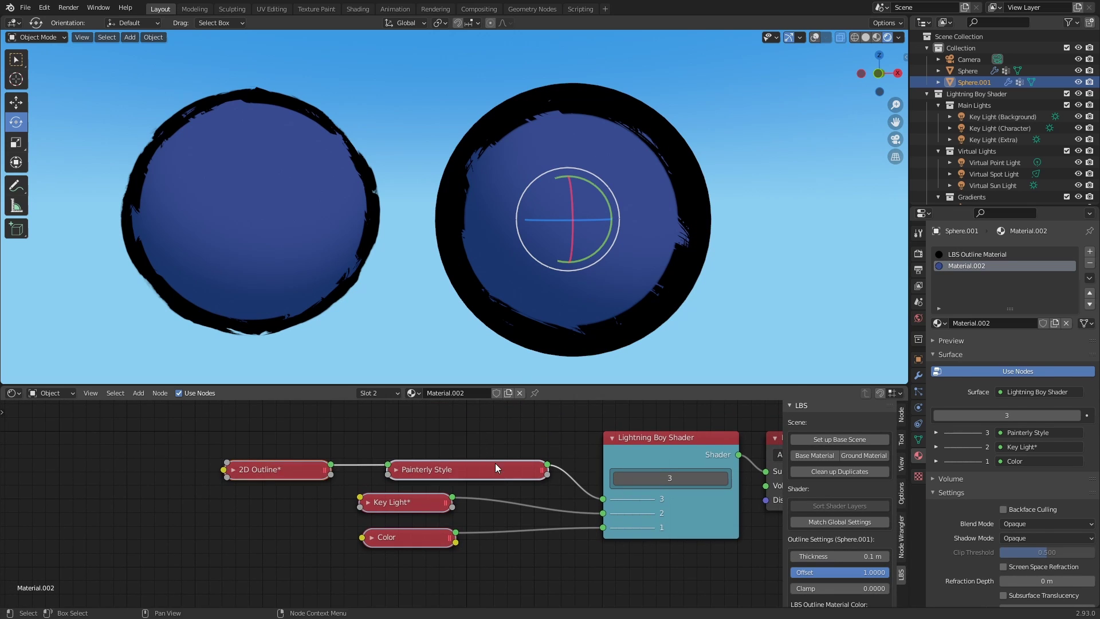
right_click(494, 465)
click(474, 432)
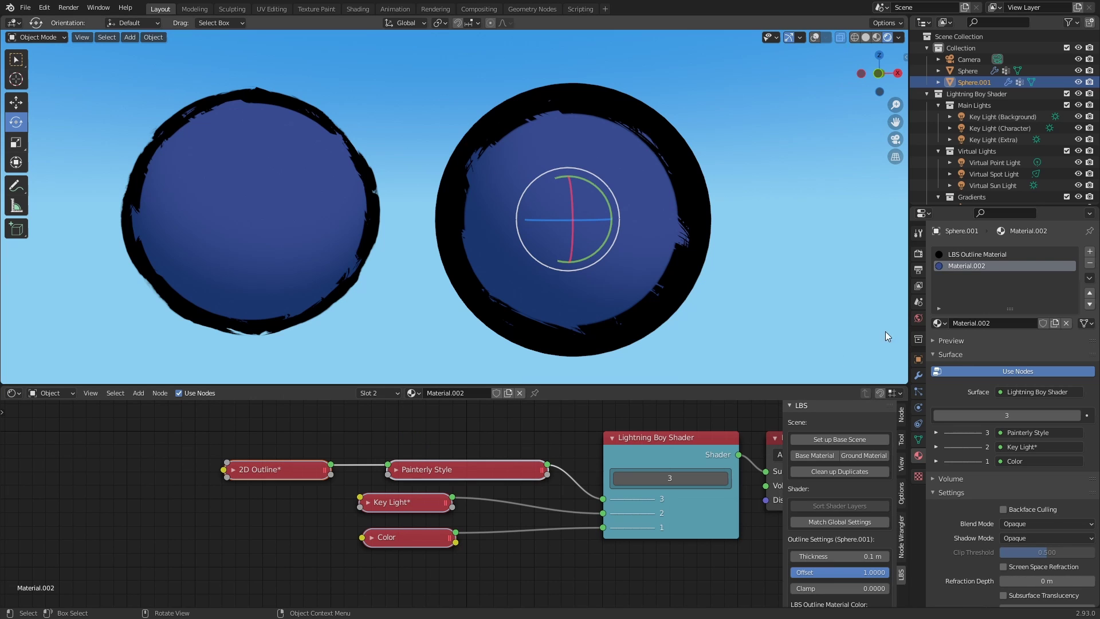
- Set the blend mode of Sphere.001's LBS Outline Material to Alpha Blend
click(963, 255)
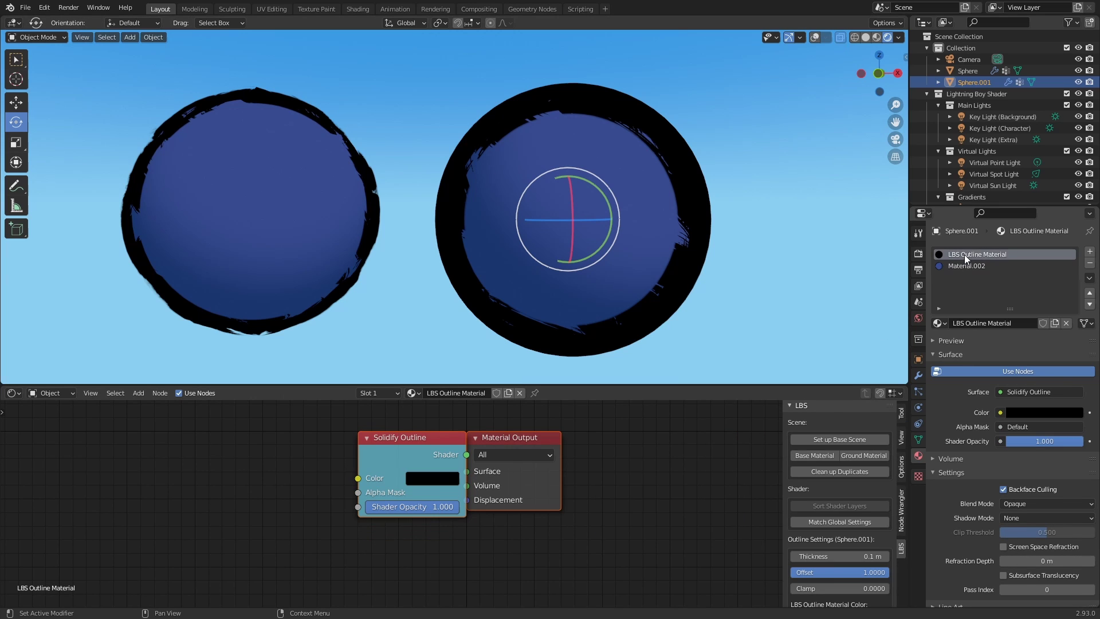
click(1015, 503)
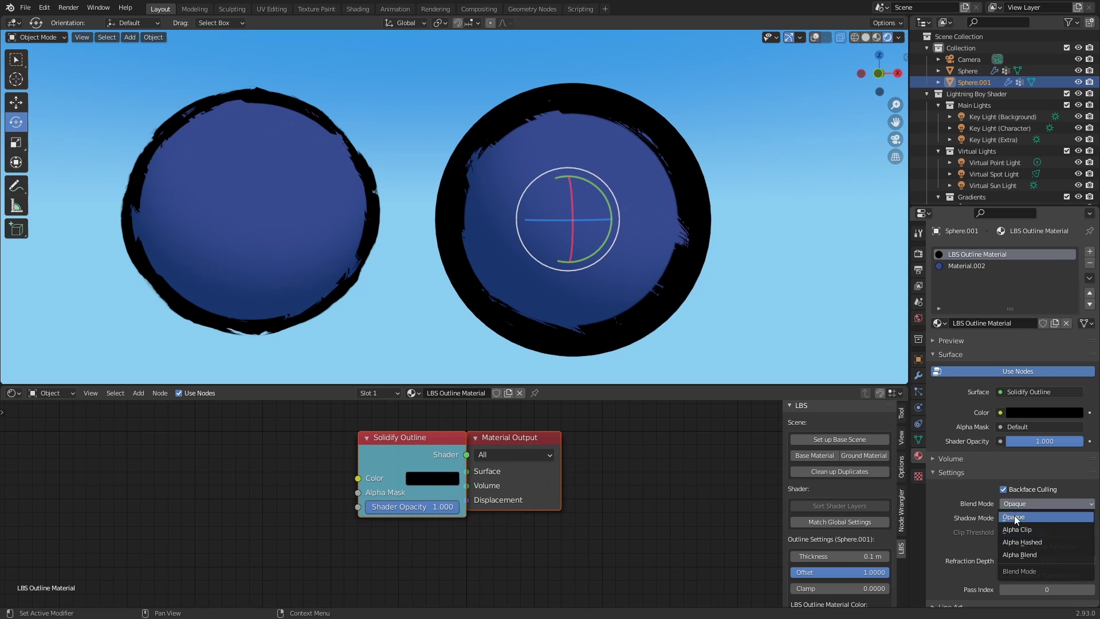
click(1018, 553)
- Add the copied 2D Outline* and Painterly Style nodes and link Painterly Style into the Solidify Outline's Alpha Mask
key(shift+a)
click(115, 465)
click(272, 530)
scroll(391, 502, up, 3)
middle_drag(355, 435, 444, 461)
drag(464, 439, 438, 441)
mouse_move(360, 519)
mouse_down()
mouse_move(366, 533)
mouse_move(399, 515)
mouse_up()
- Expand the 2D Outline* node and set its Invert to 1.000 and Range to 0.614
scroll(422, 489, down, 2)
middle_drag(276, 539, 450, 518)
click(254, 486)
key(h)
middle_drag(334, 539, 351, 465)
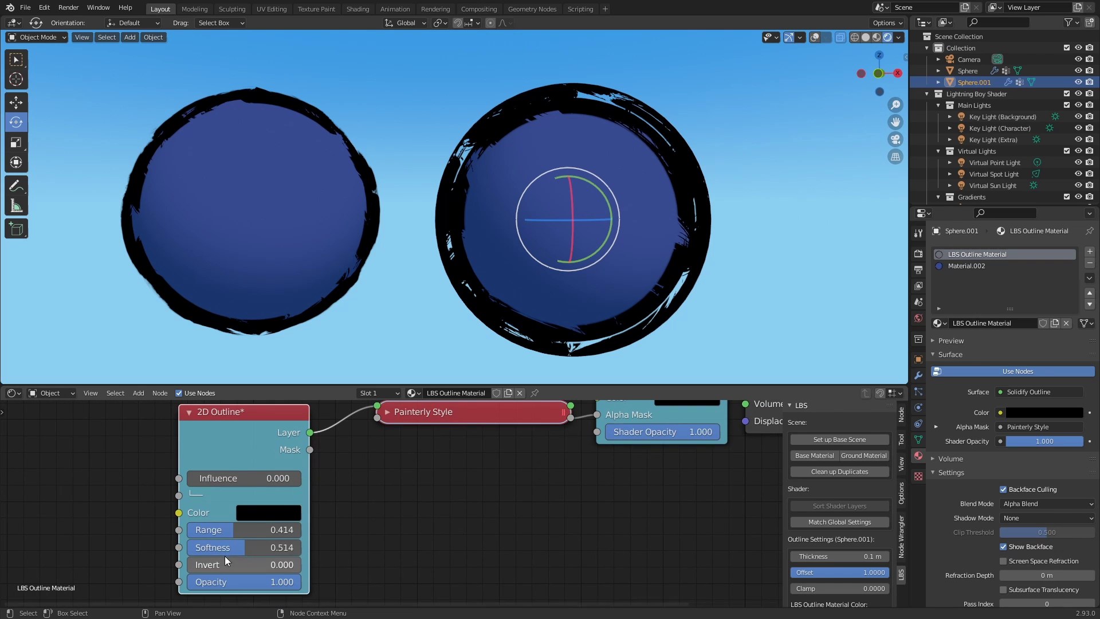
drag(235, 560, 407, 528)
middle_drag(503, 479, 480, 509)
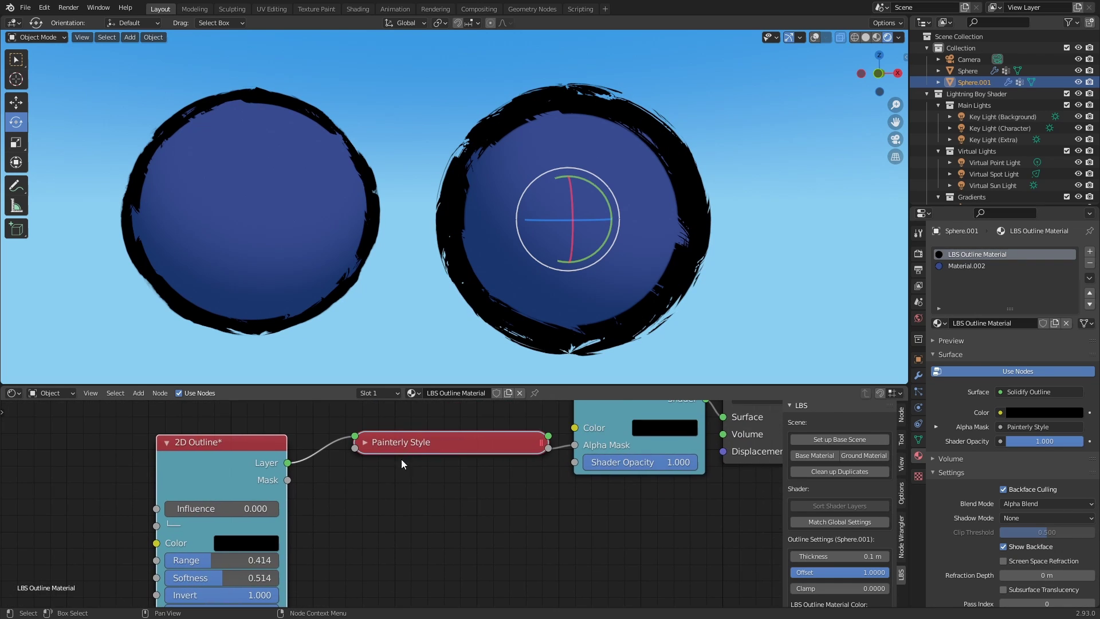
drag(203, 559, 218, 552)
- Expand the Painterly Style node, choose the 4 Cloud preset, and fine-tune its Repeat together with the 2D Outline* Range
key(h)
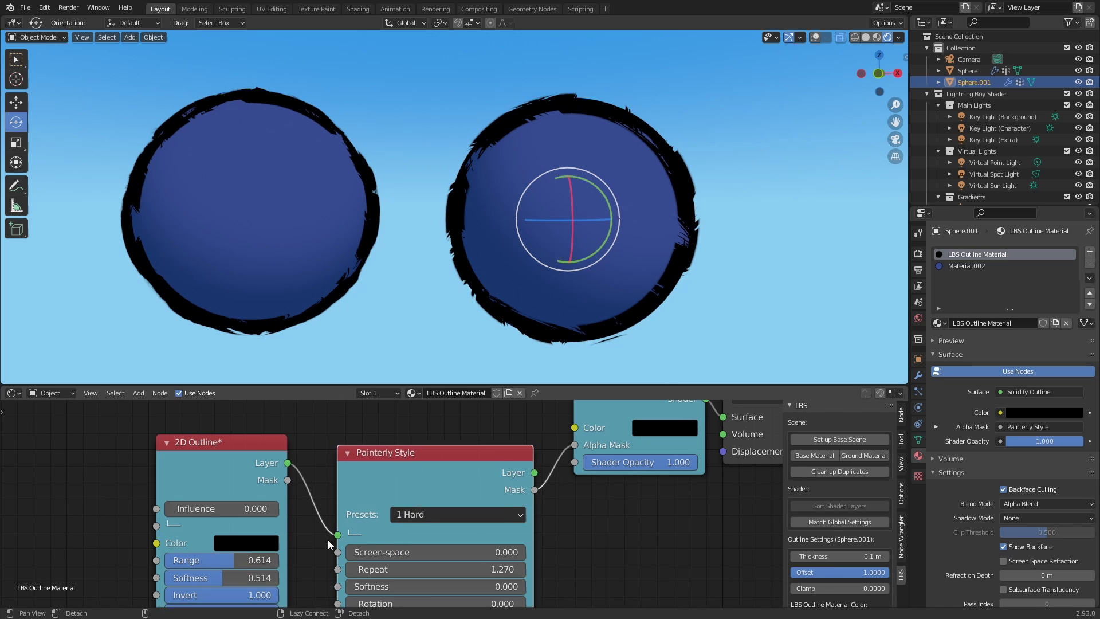
middle_drag(362, 537, 365, 487)
click(420, 469)
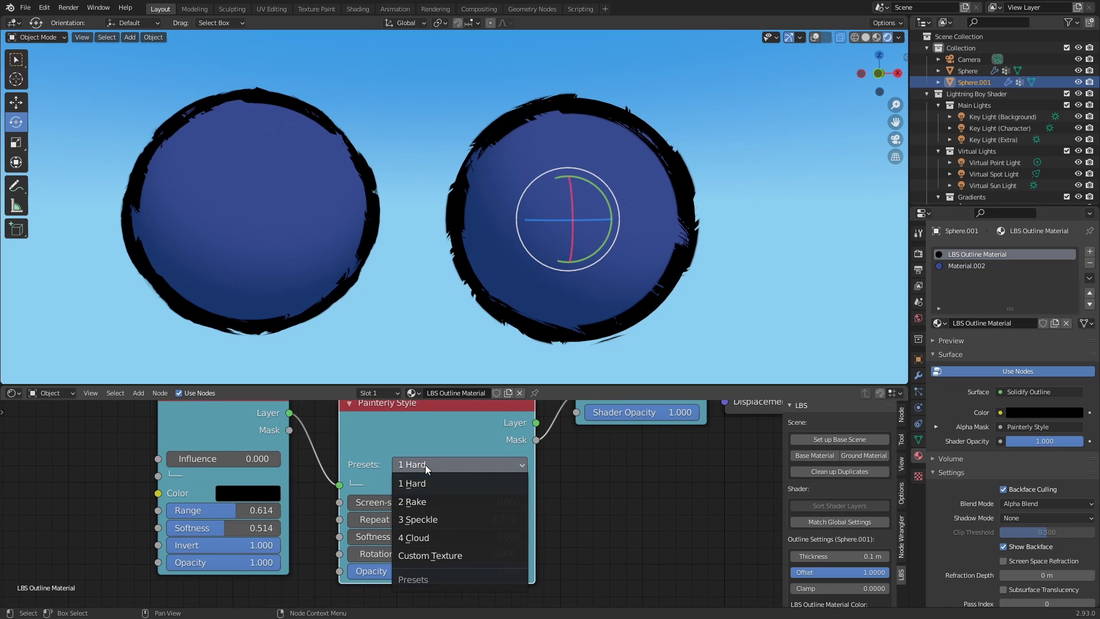
click(428, 542)
drag(385, 520, 413, 521)
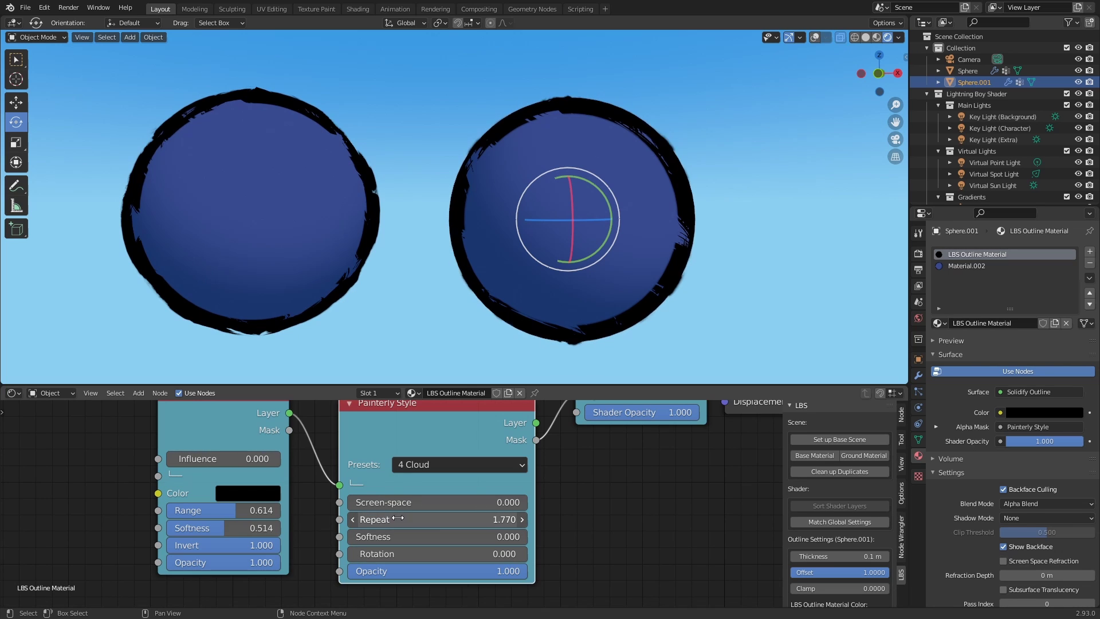
drag(207, 510, 204, 508)
drag(406, 517, 401, 517)
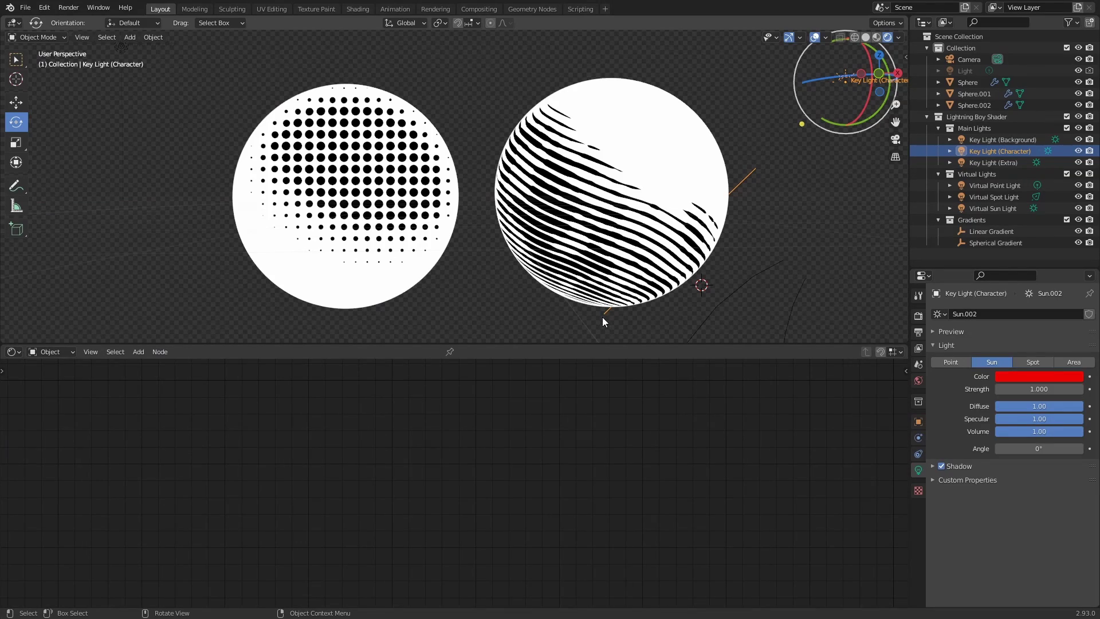
- Rotate the Key Light (Character) slightly
key(r)
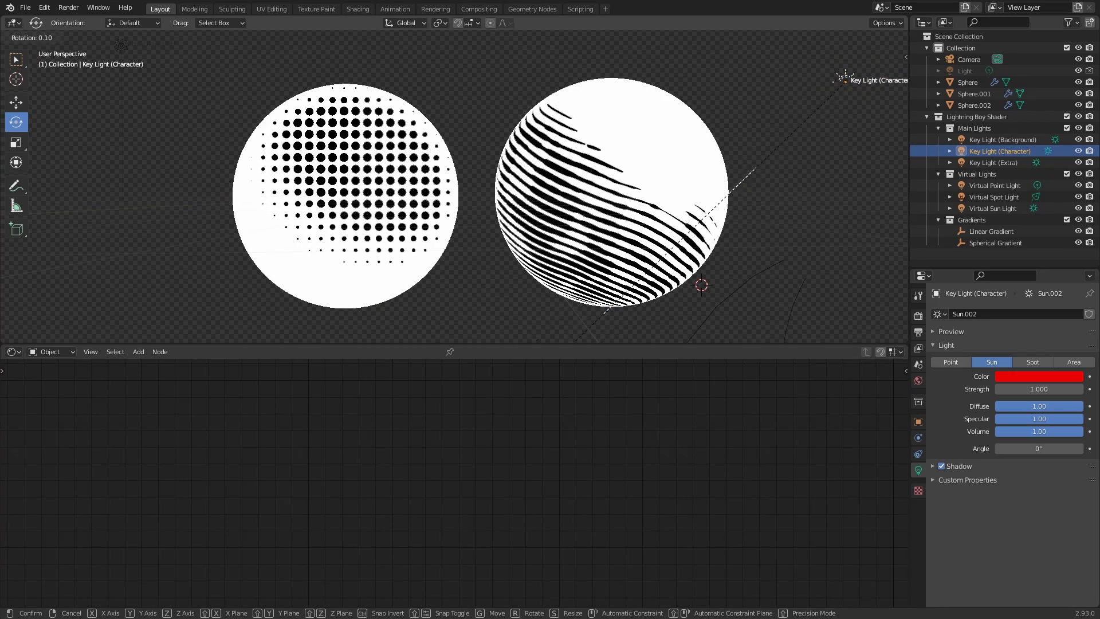
click(515, 325)
- Set the Repeat of the Halftone Style node in Sphere's material to 52.980 and collapse the node again
click(388, 248)
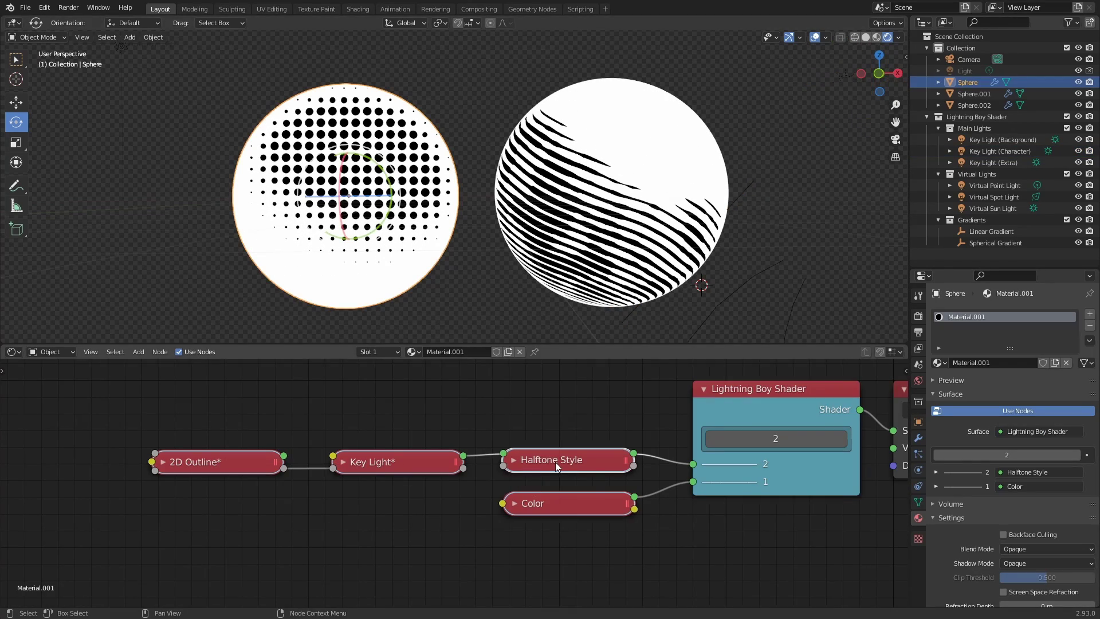
key(h)
drag(511, 484, 484, 484)
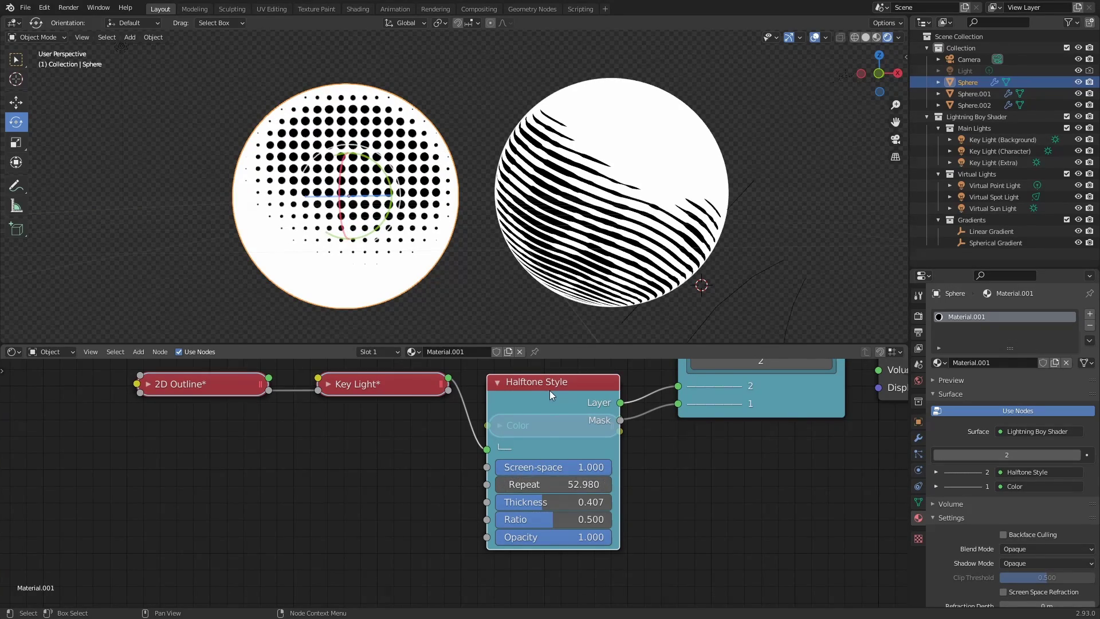
key(h)
- Adjust the Thickness and lower the Erode of the Hatch Style node fed by Key Light* in Sphere.001's material
click(627, 229)
middle_drag(558, 459, 529, 517)
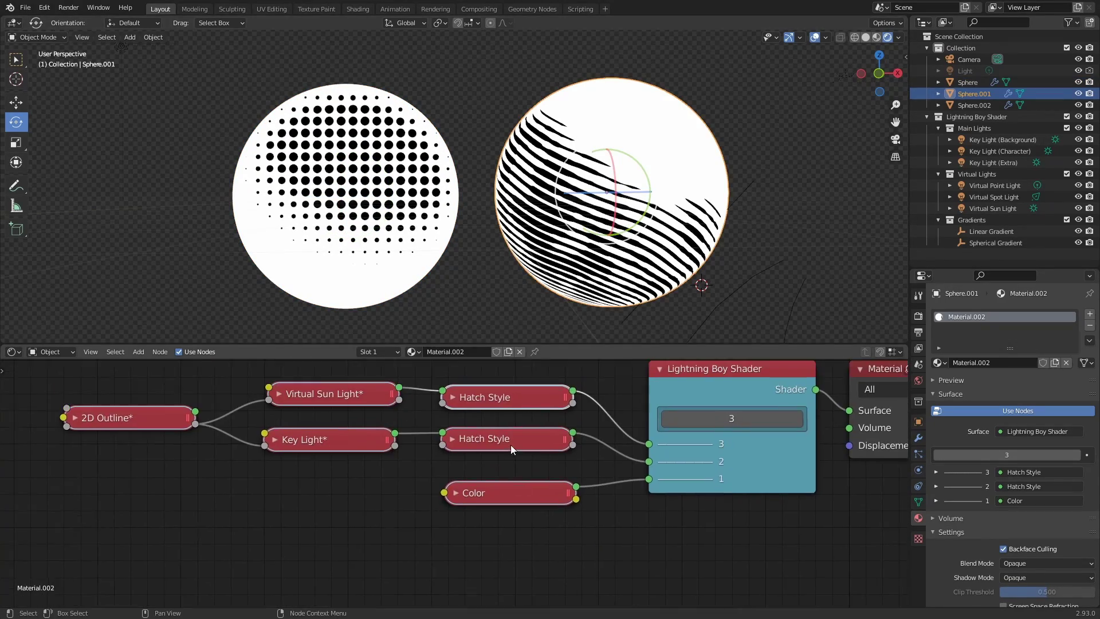
click(514, 440)
key(h)
alt+drag(593, 543, 611, 422)
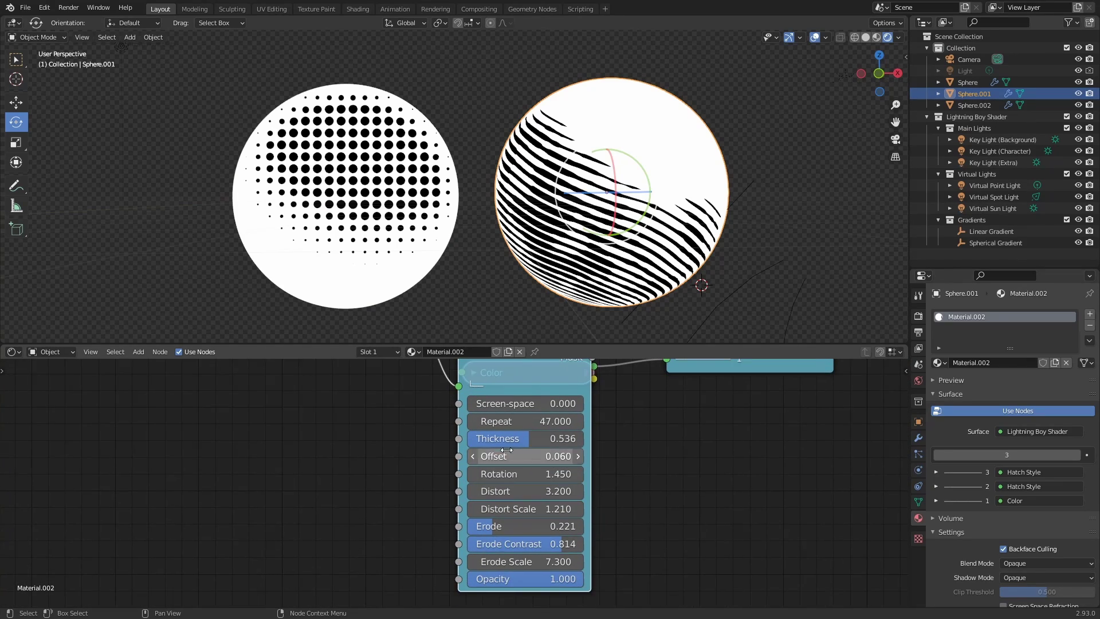
mouse_move(531, 440)
mouse_down()
mouse_move(515, 440)
mouse_move(530, 440)
mouse_up()
mouse_move(530, 526)
mouse_down()
mouse_move(580, 526)
mouse_move(489, 526)
mouse_up()
alt+drag(413, 466, 402, 525)
key(h)
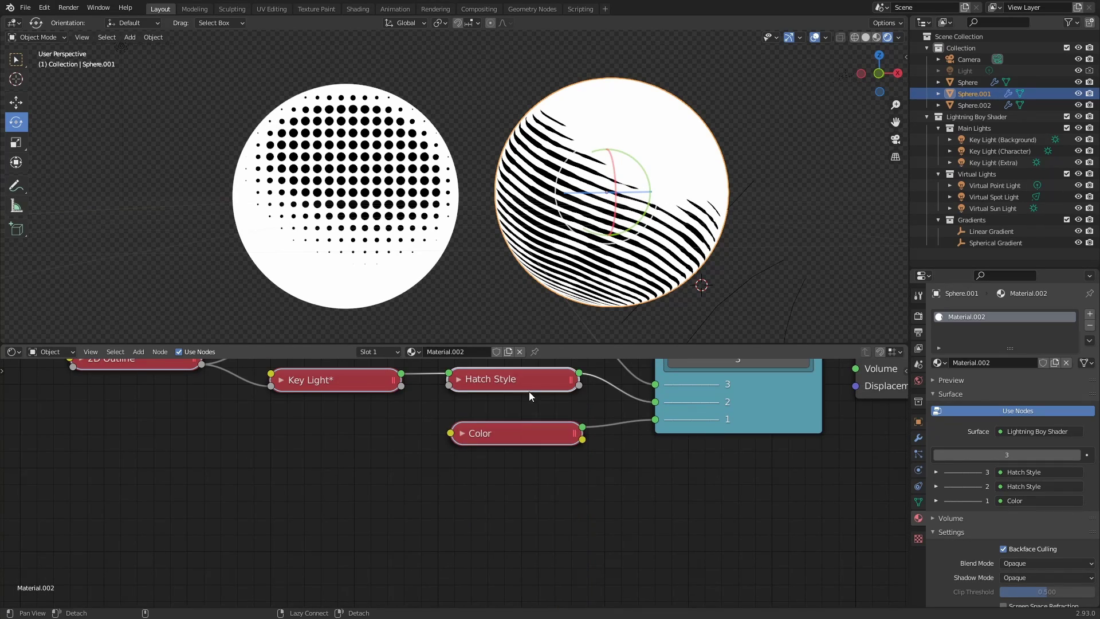
- Set the Thickness of the Hatch Style node fed by Virtual Sun Light* to 0.150 and raise its Erode slightly
alt+drag(527, 393, 537, 464)
click(524, 409)
key(h)
alt+drag(600, 551, 607, 440)
mouse_move(496, 425)
mouse_down()
mouse_move(651, 387)
mouse_move(481, 401)
mouse_move(496, 404)
mouse_up()
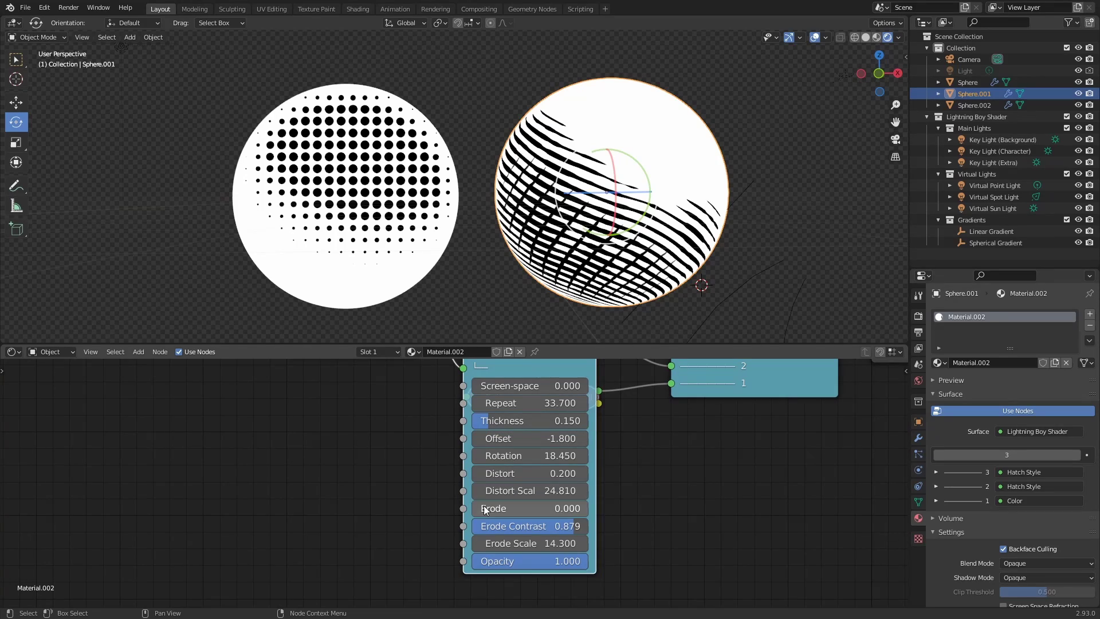
drag(497, 506, 502, 506)
middle_drag(444, 456, 412, 540)
key(h)
middle_drag(579, 480, 555, 480)
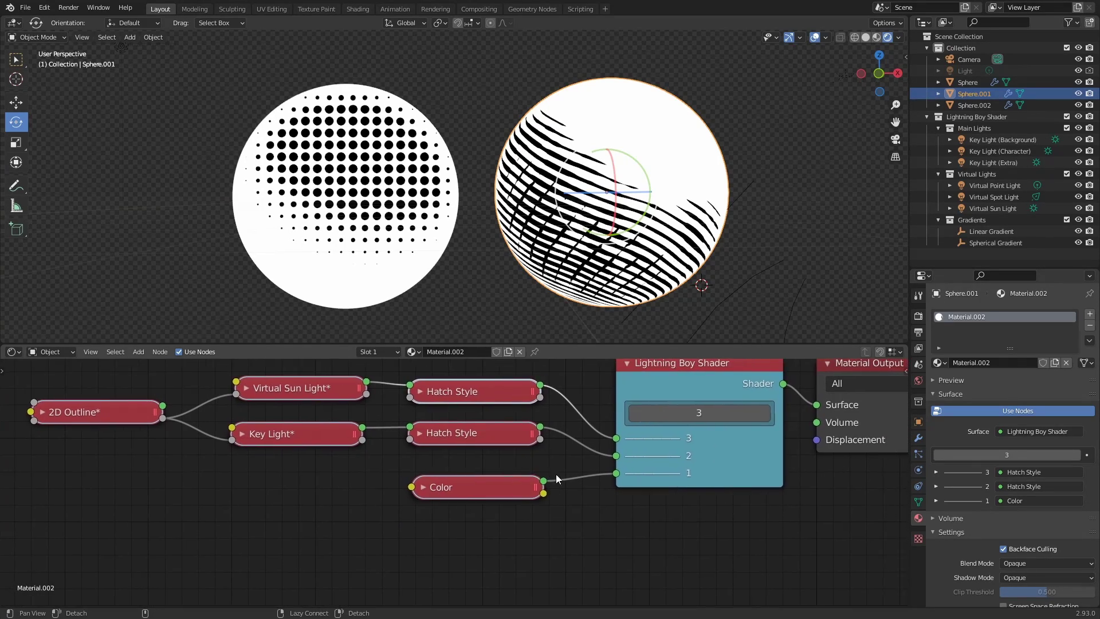
- Select Sphere.002 and choose Alpha Blend as the blend mode of its material
shift+middle_drag(720, 227, 660, 227)
ctrl+scroll(659, 226, down, 3)
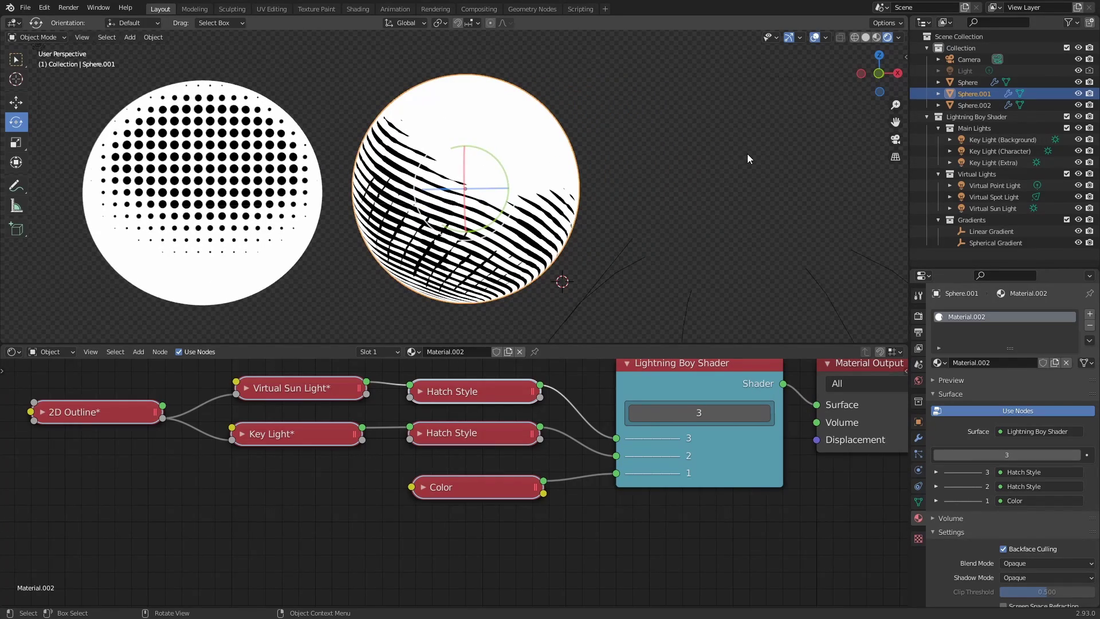
click(747, 153)
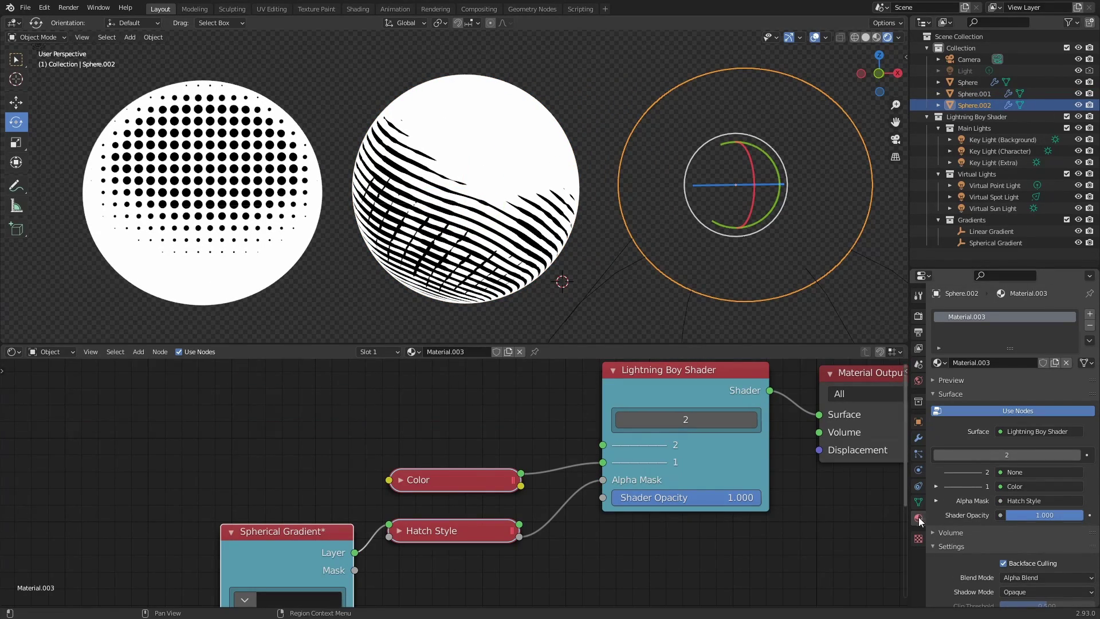
scroll(985, 533, down, 4)
click(1020, 496)
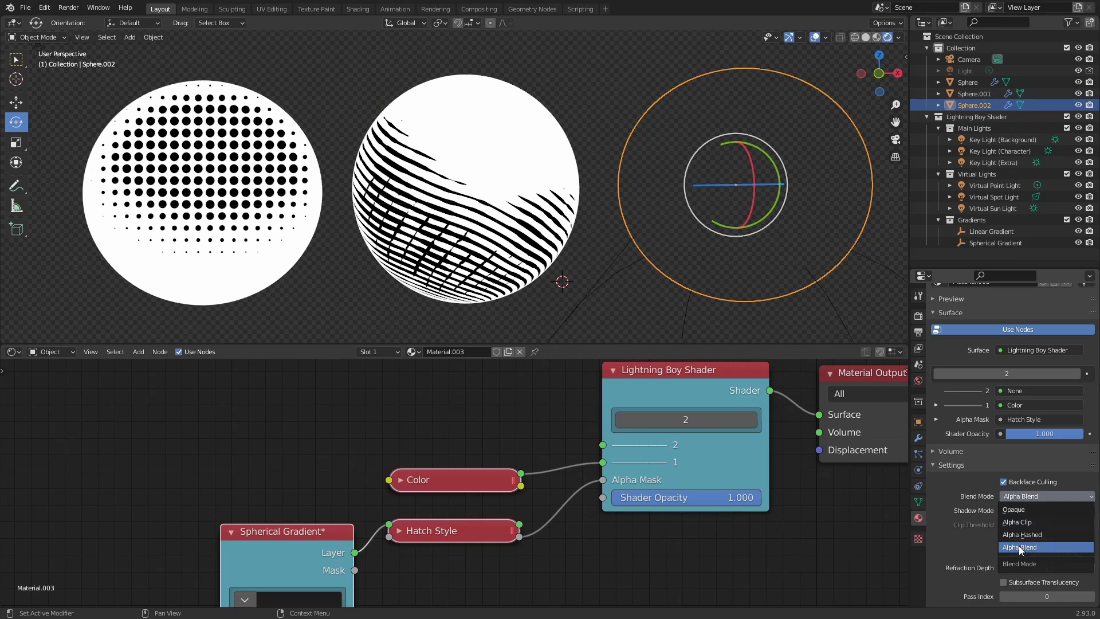
click(1019, 547)
- Collapse the Spherical Gradient* node in Material.003 and bring its whole node chain into view
key(h)
middle_drag(355, 555, 381, 505)
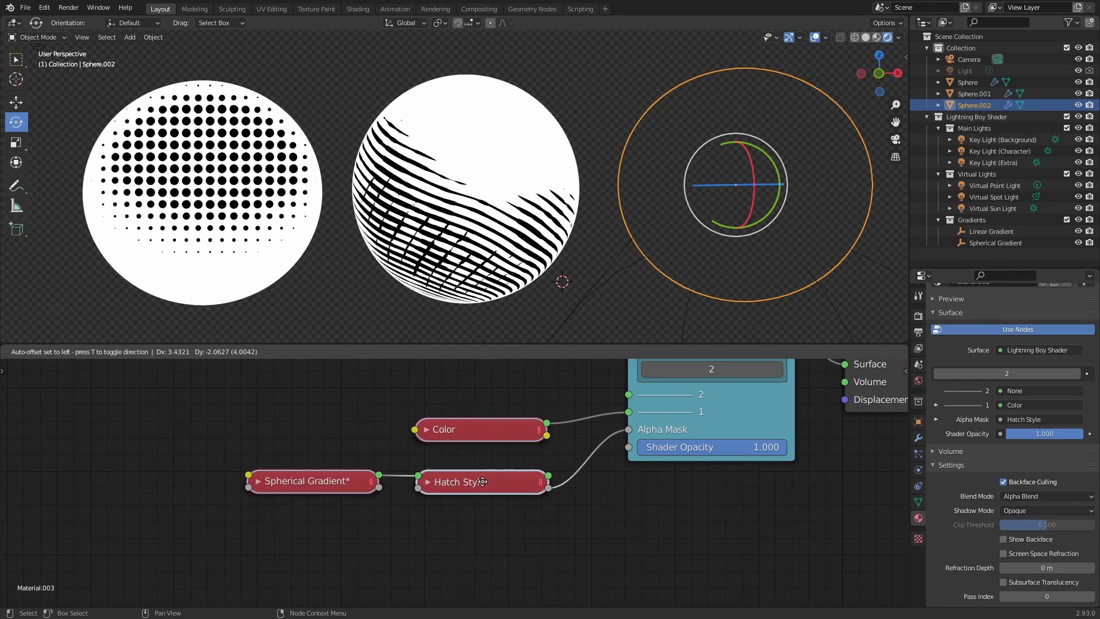
middle_drag(520, 480, 459, 528)
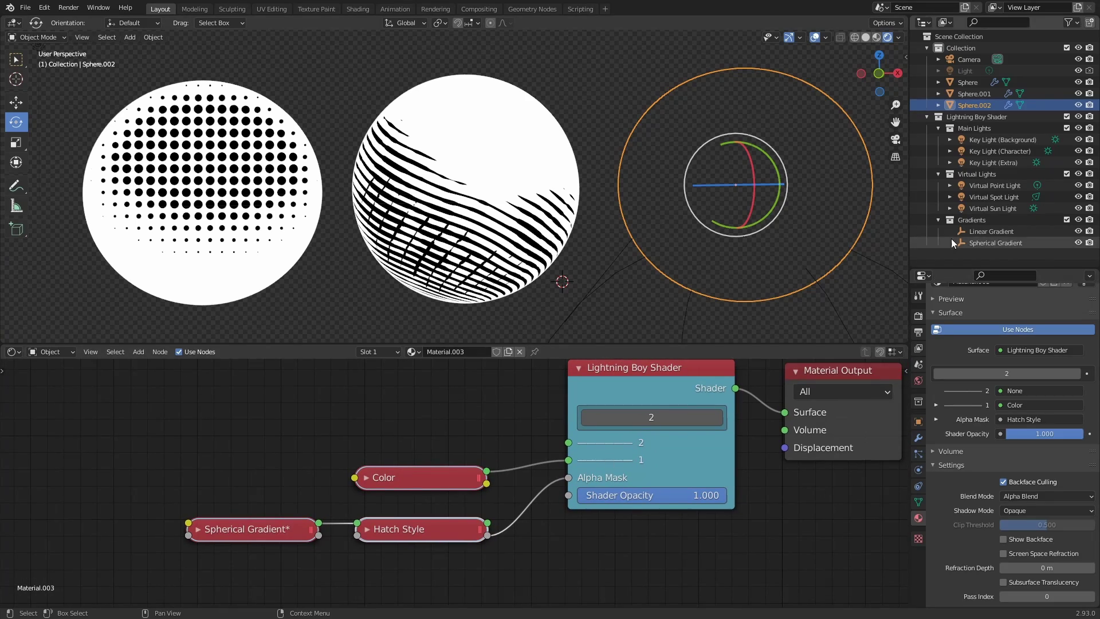
- Move the Spherical Gradient object upward until it covers Sphere.002
click(974, 242)
key(g)
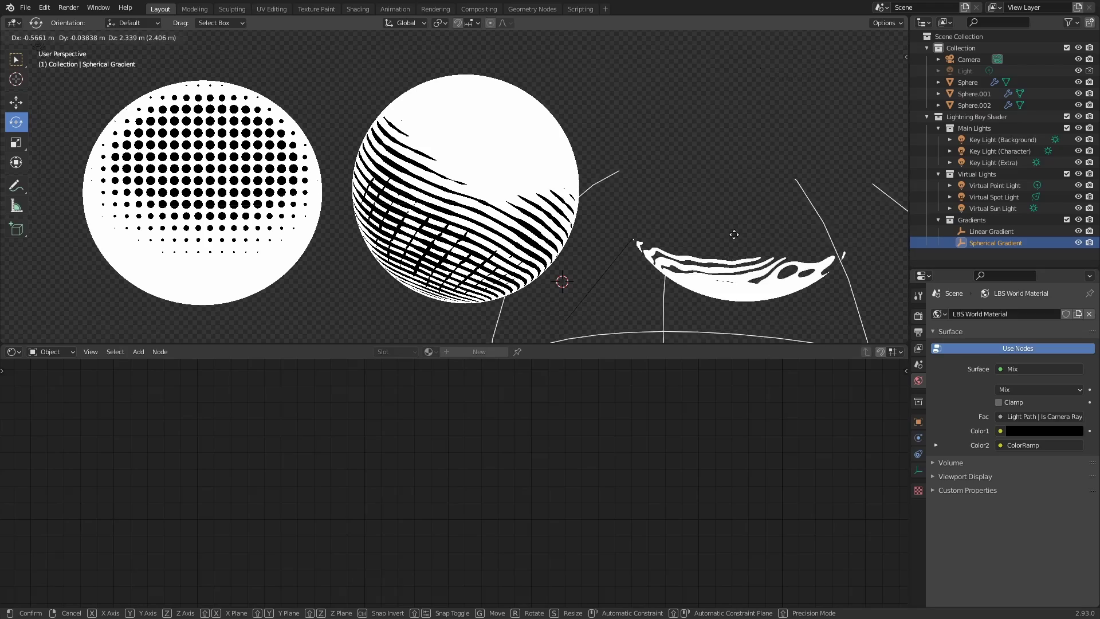
click(725, 56)
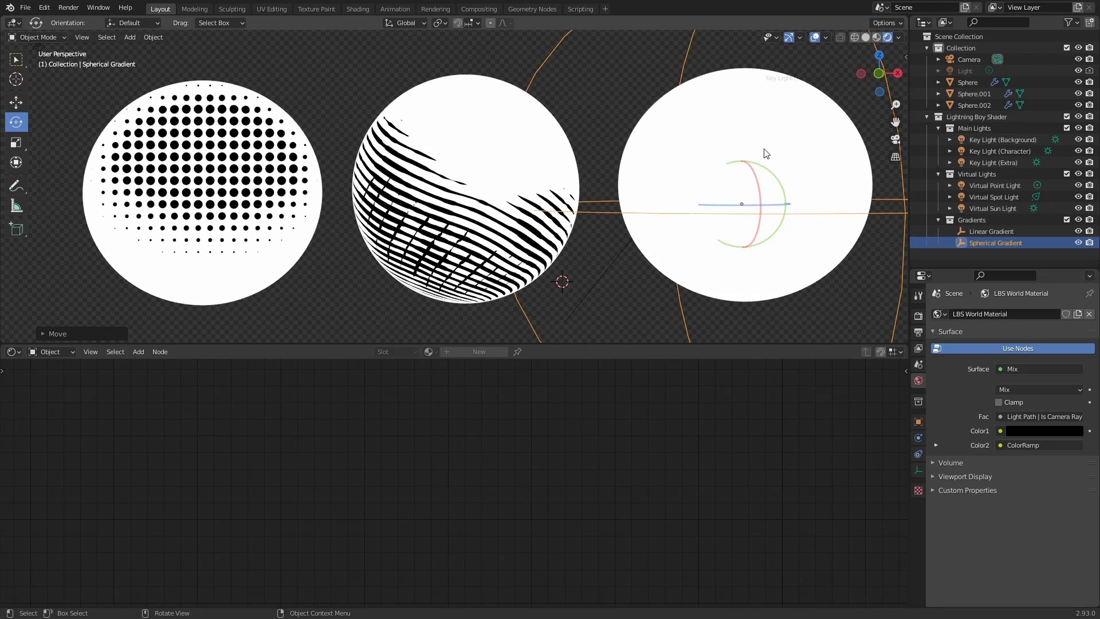